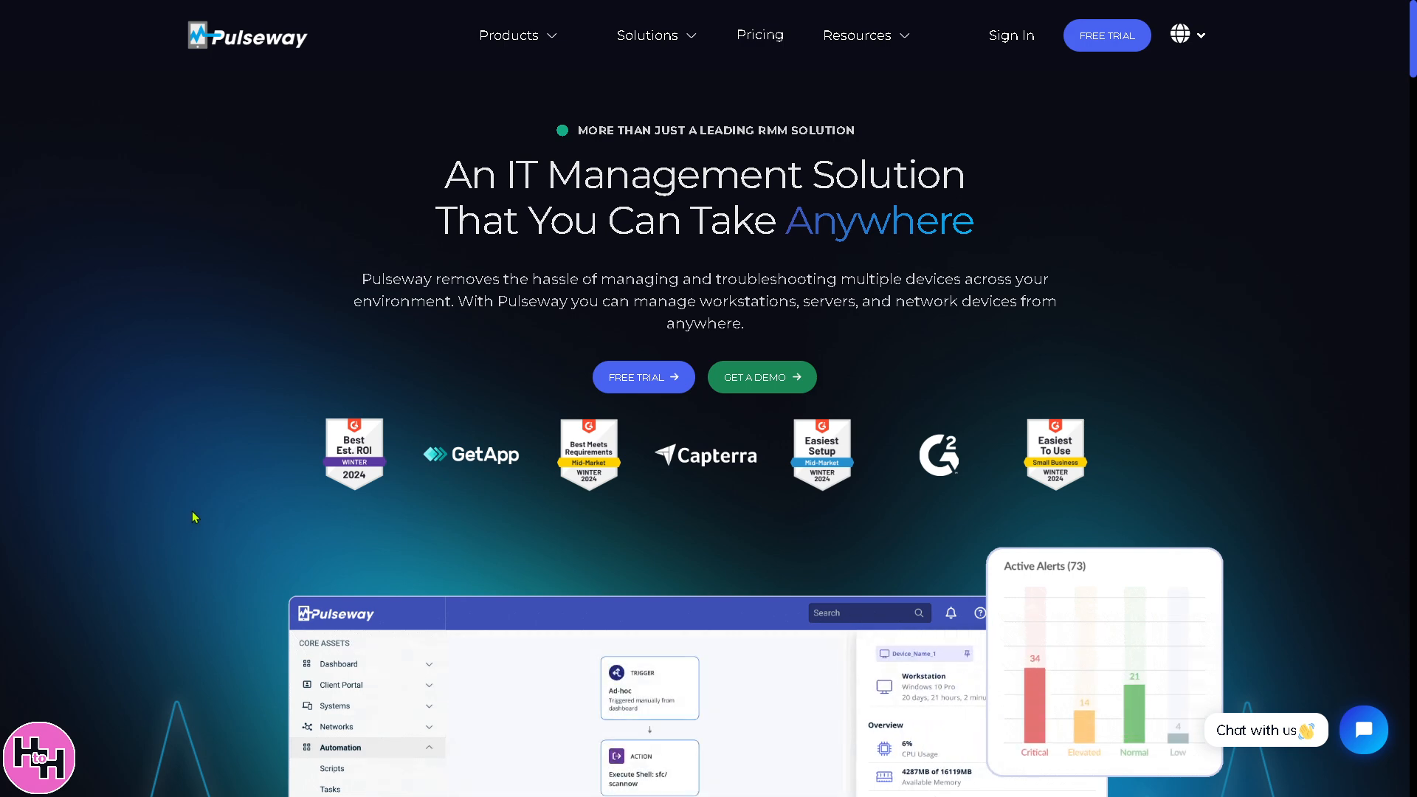
- View the demo request page in full screen and return to the Pulseway home page
{"action": "key", "text": "F11"}
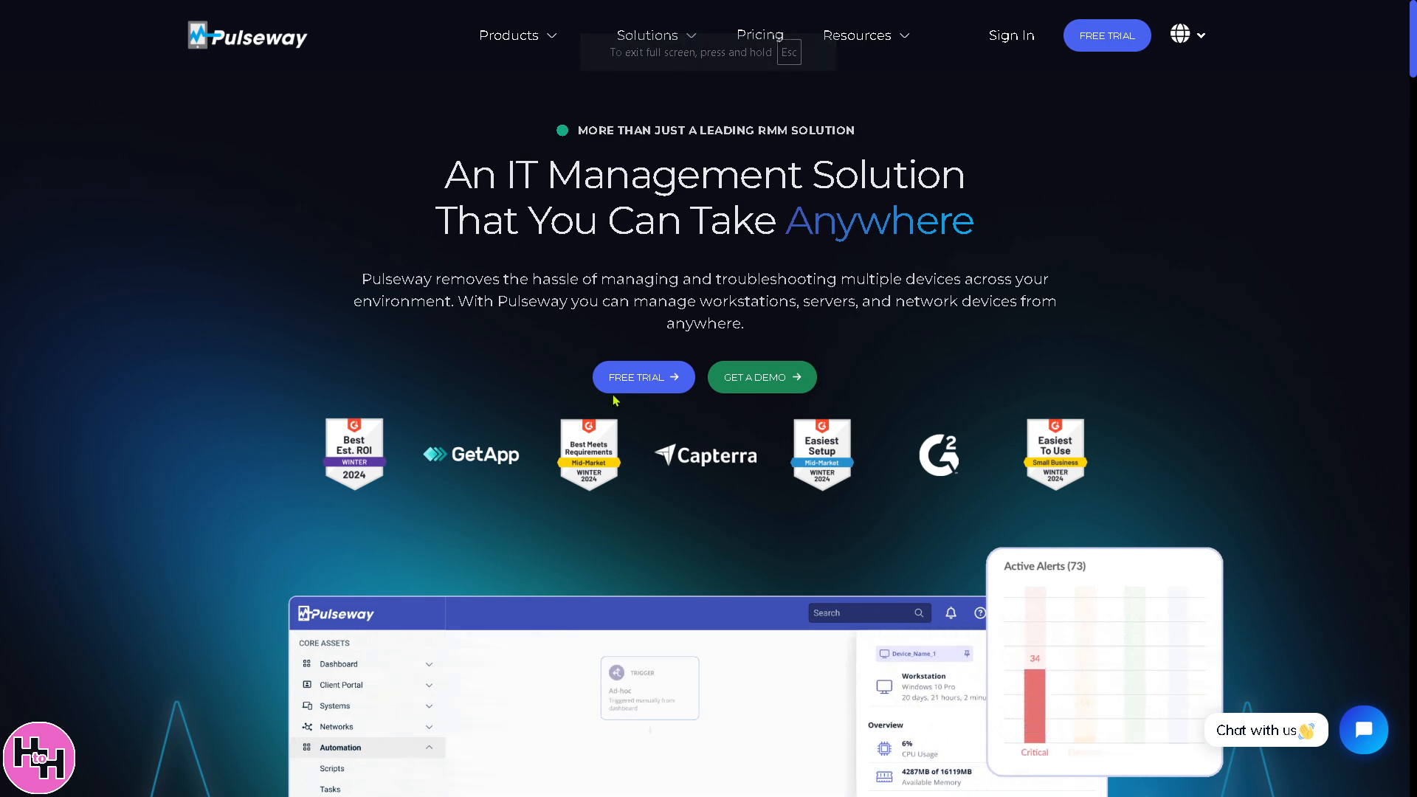
{"action": "left_click", "coordinate": [763, 383]}
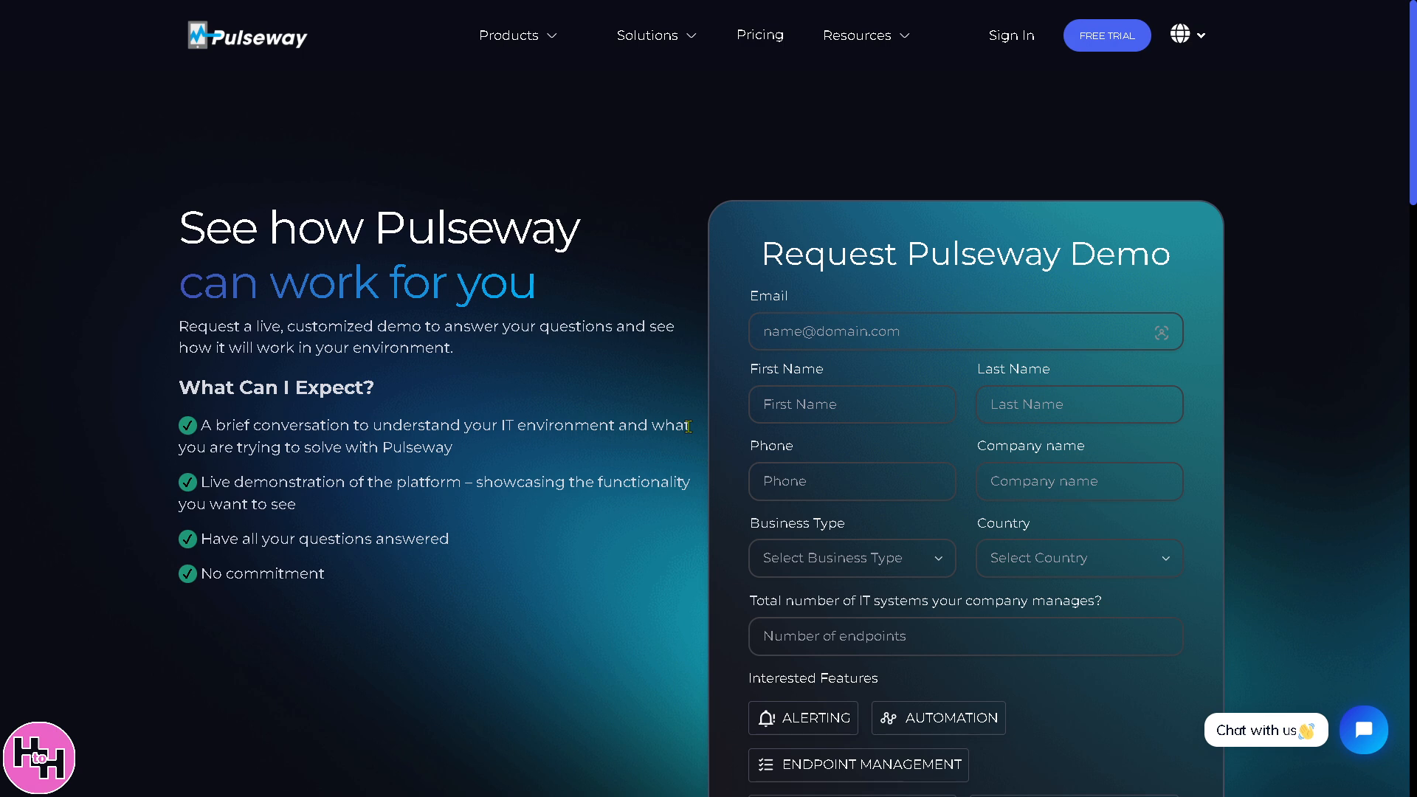
{"action": "left_click", "coordinate": [237, 40]}
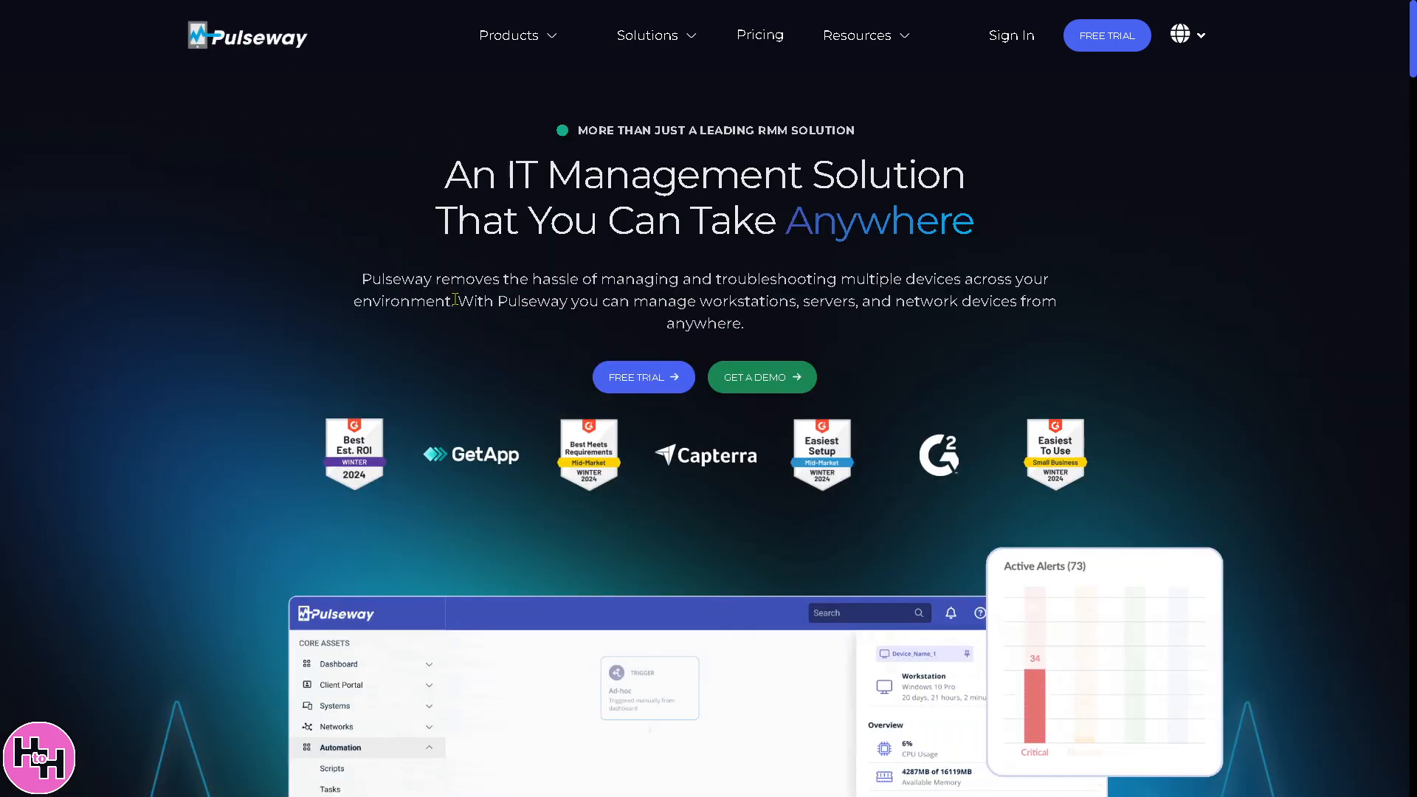
- Start the free trial sign-up and submit the customization details with North America as the server hosting region
{"action": "left_click", "coordinate": [635, 385]}
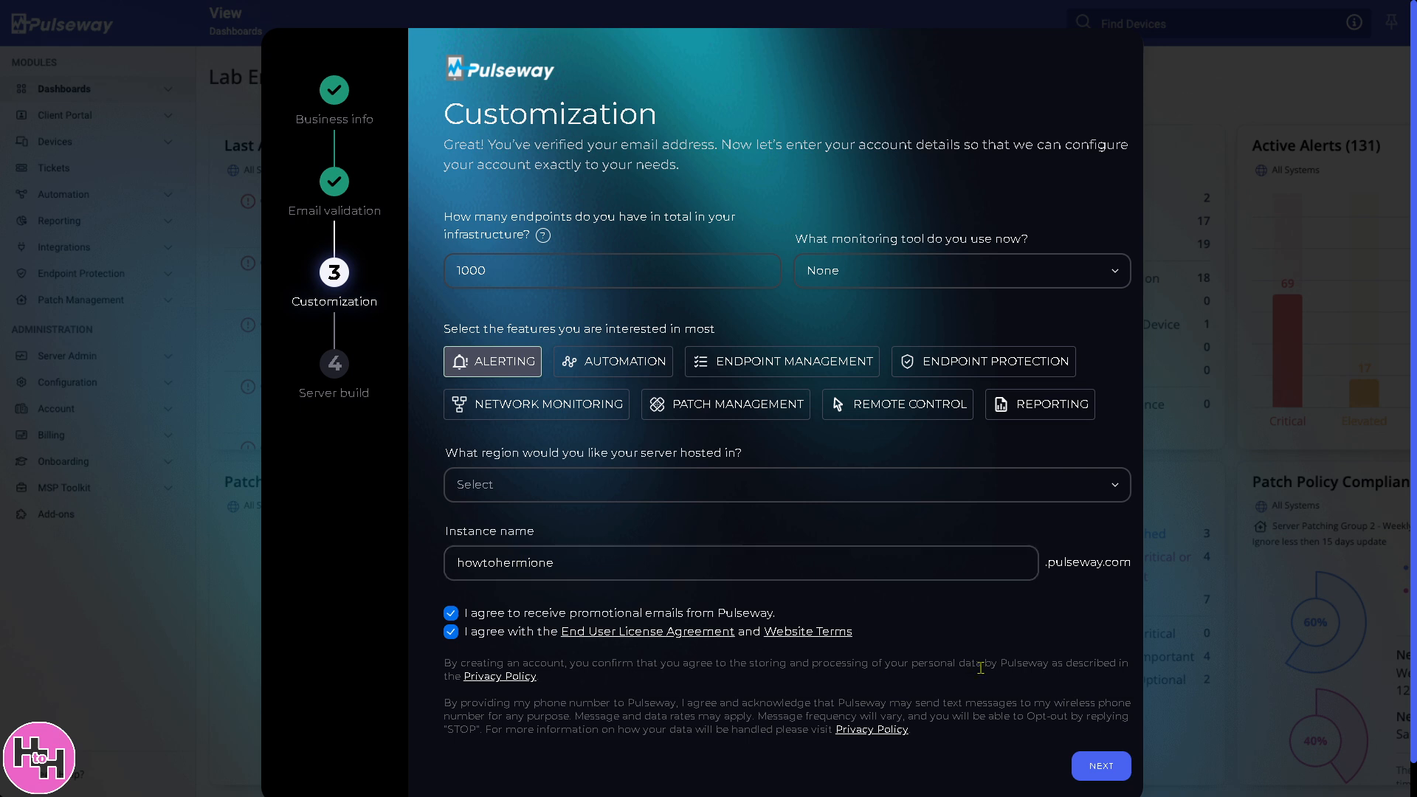
{"action": "left_click", "coordinate": [1101, 765]}
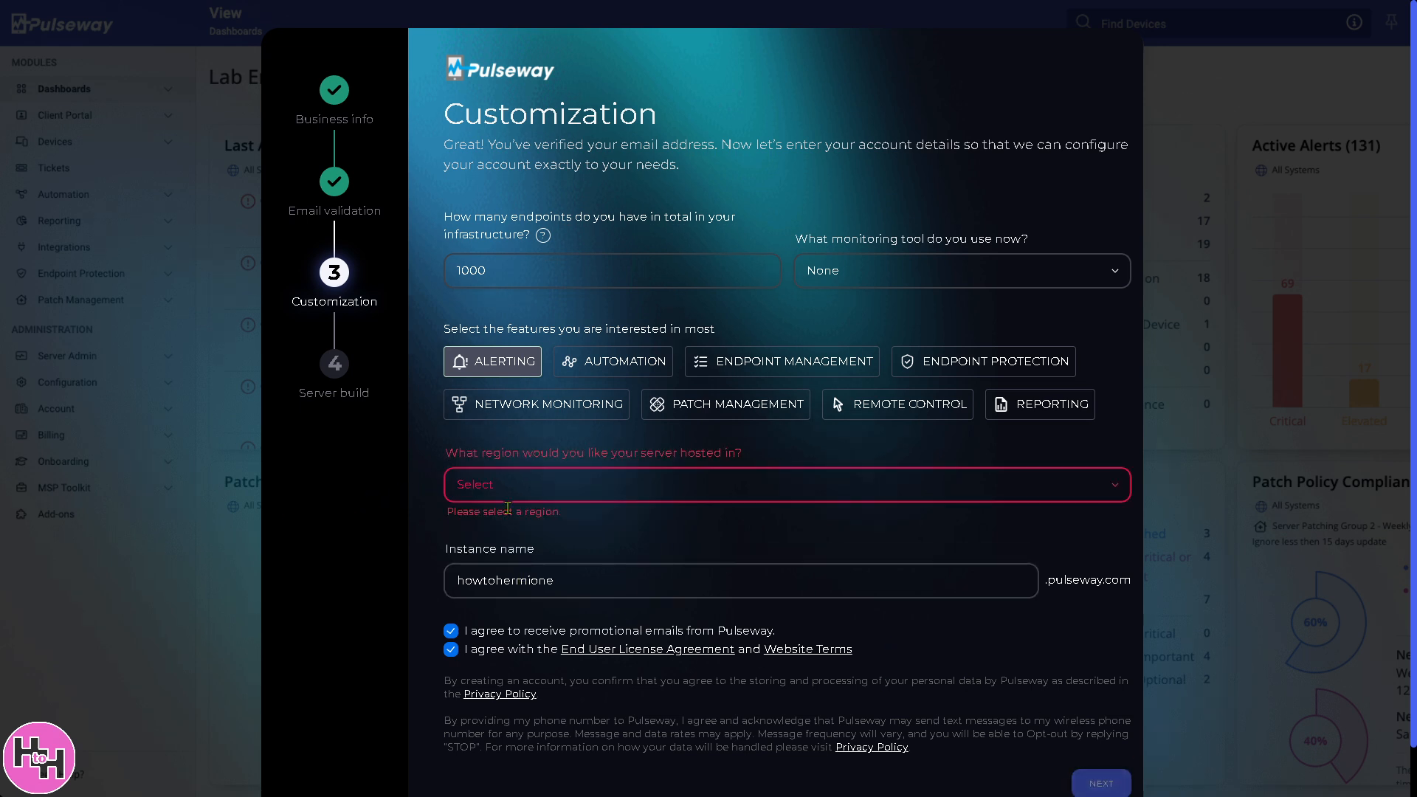
{"action": "left_click", "coordinate": [541, 493]}
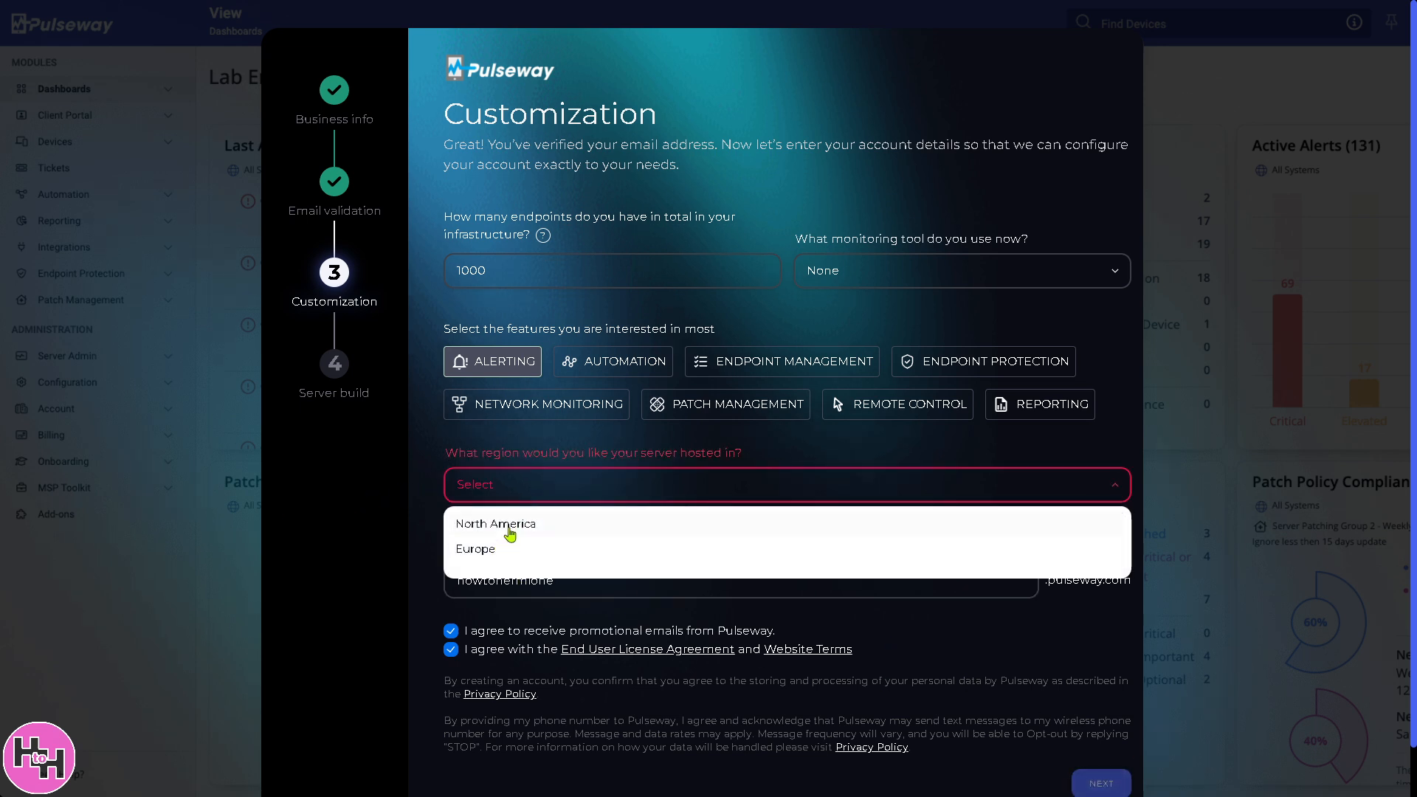
{"action": "left_click", "coordinate": [505, 525]}
{"action": "left_click", "coordinate": [1100, 764]}
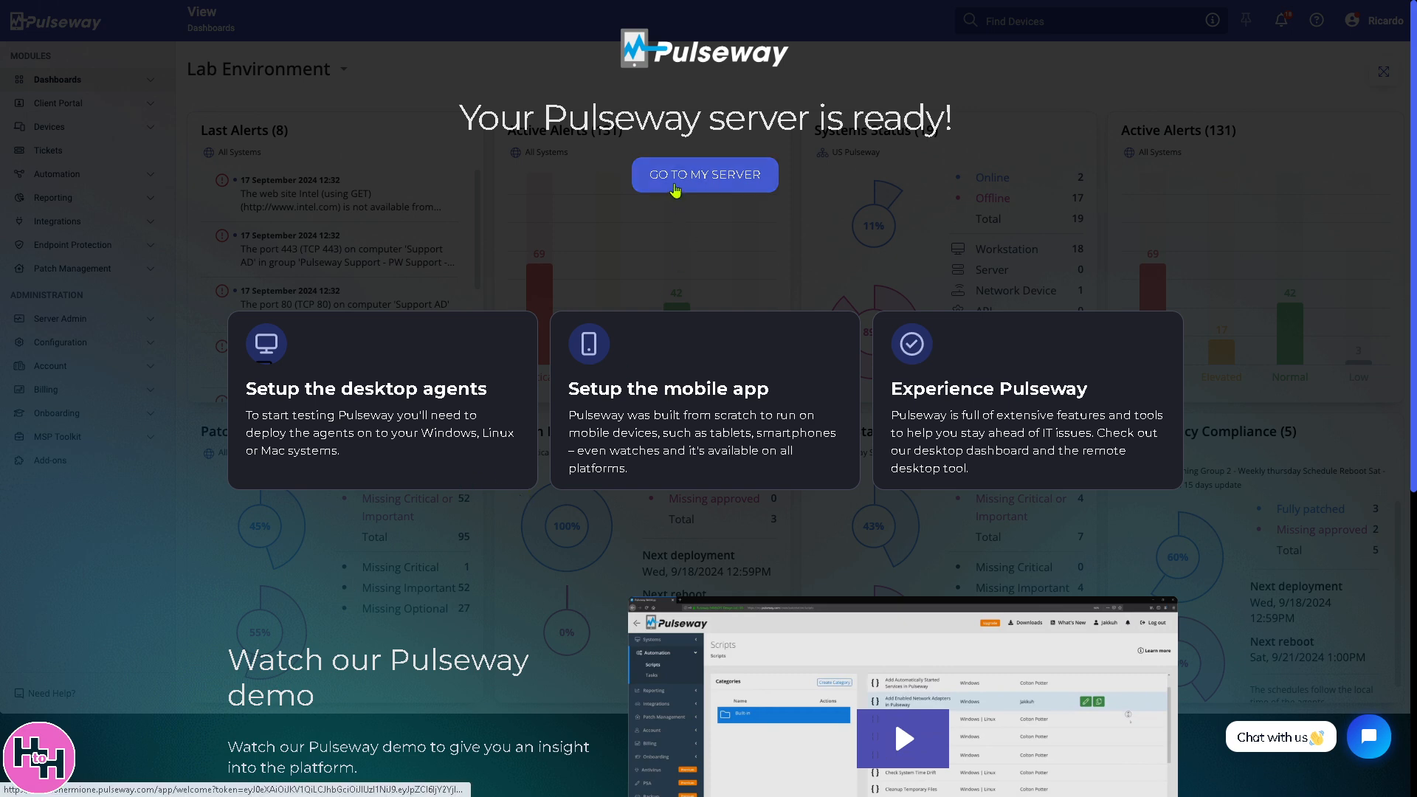
- Go to the newly built server and confirm the business model as Other with the Default site and agent group names
{"action": "left_click", "coordinate": [674, 188]}
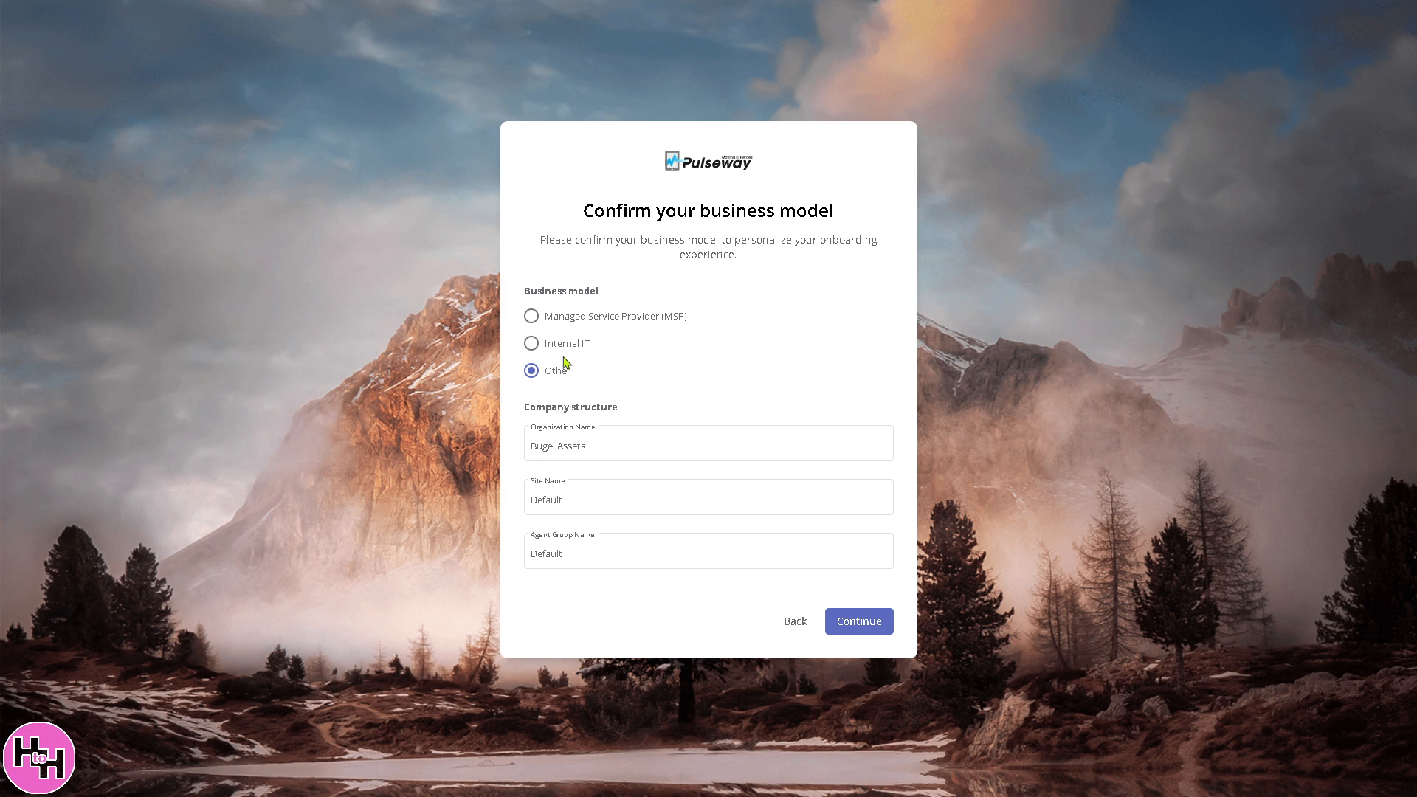
{"action": "left_click", "coordinate": [587, 500]}
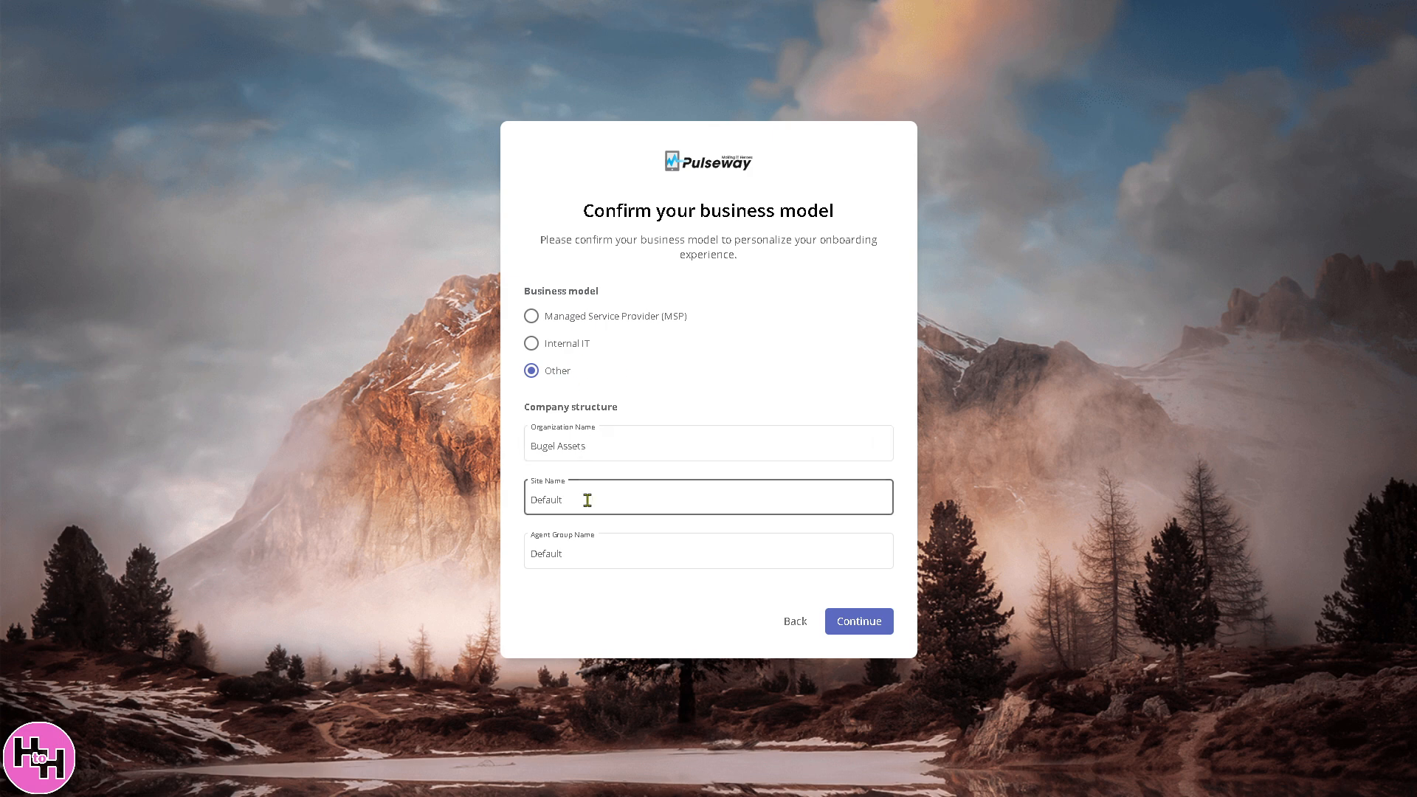
{"action": "left_click", "coordinate": [873, 622]}
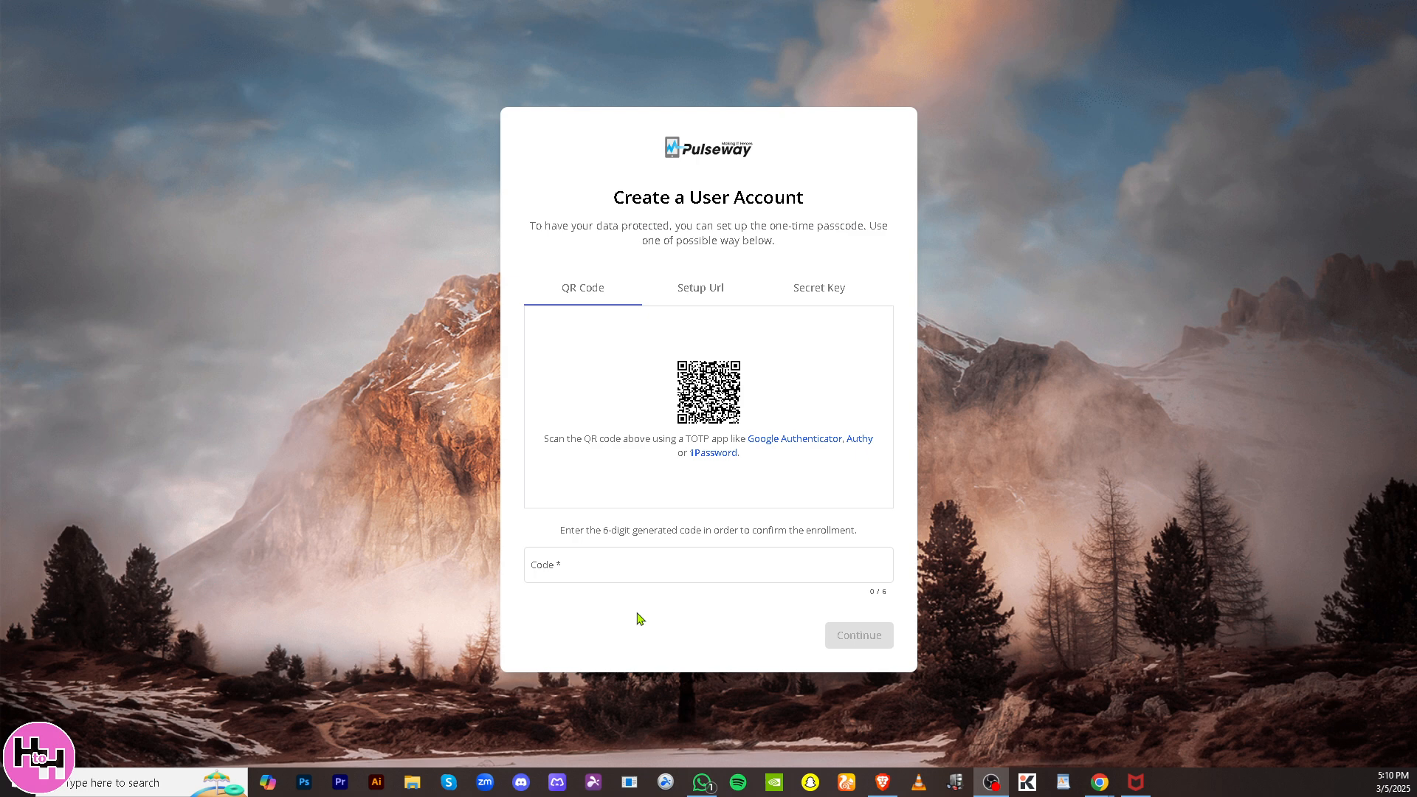
- Copy the one-time passcode setup URL and confirm the two-factor enrollment with the generated verification code
{"action": "left_click", "coordinate": [701, 292]}
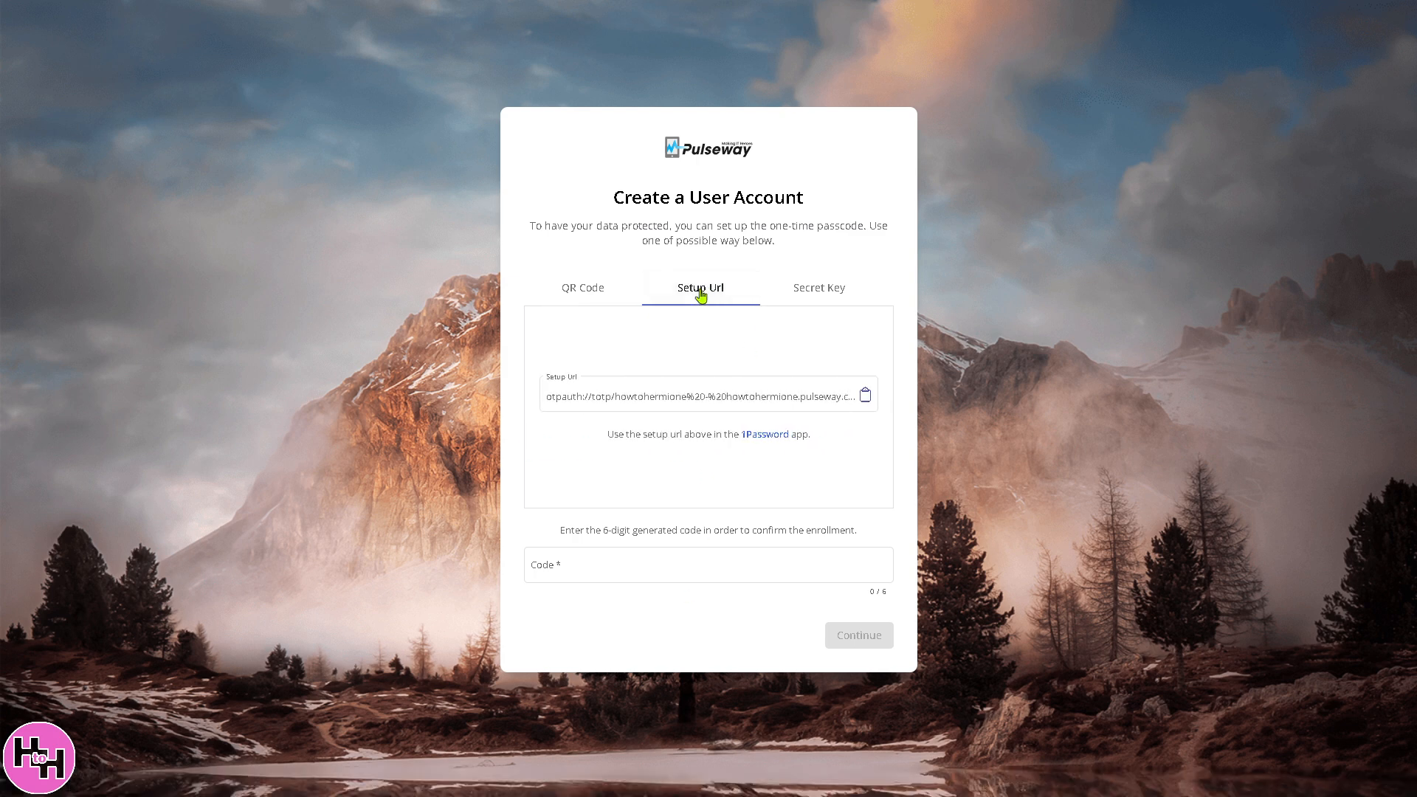
{"action": "left_click", "coordinate": [865, 395]}
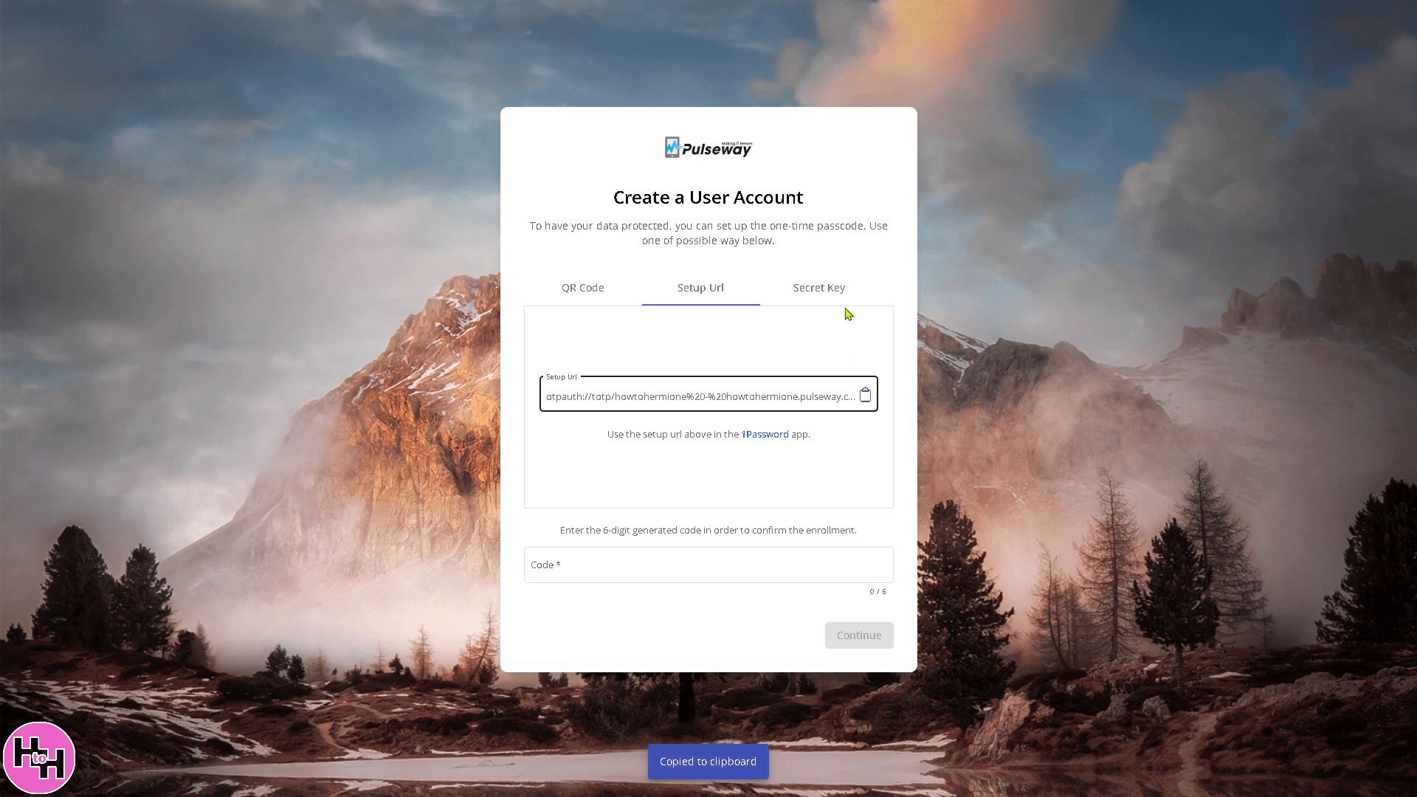
{"action": "left_click", "coordinate": [828, 288]}
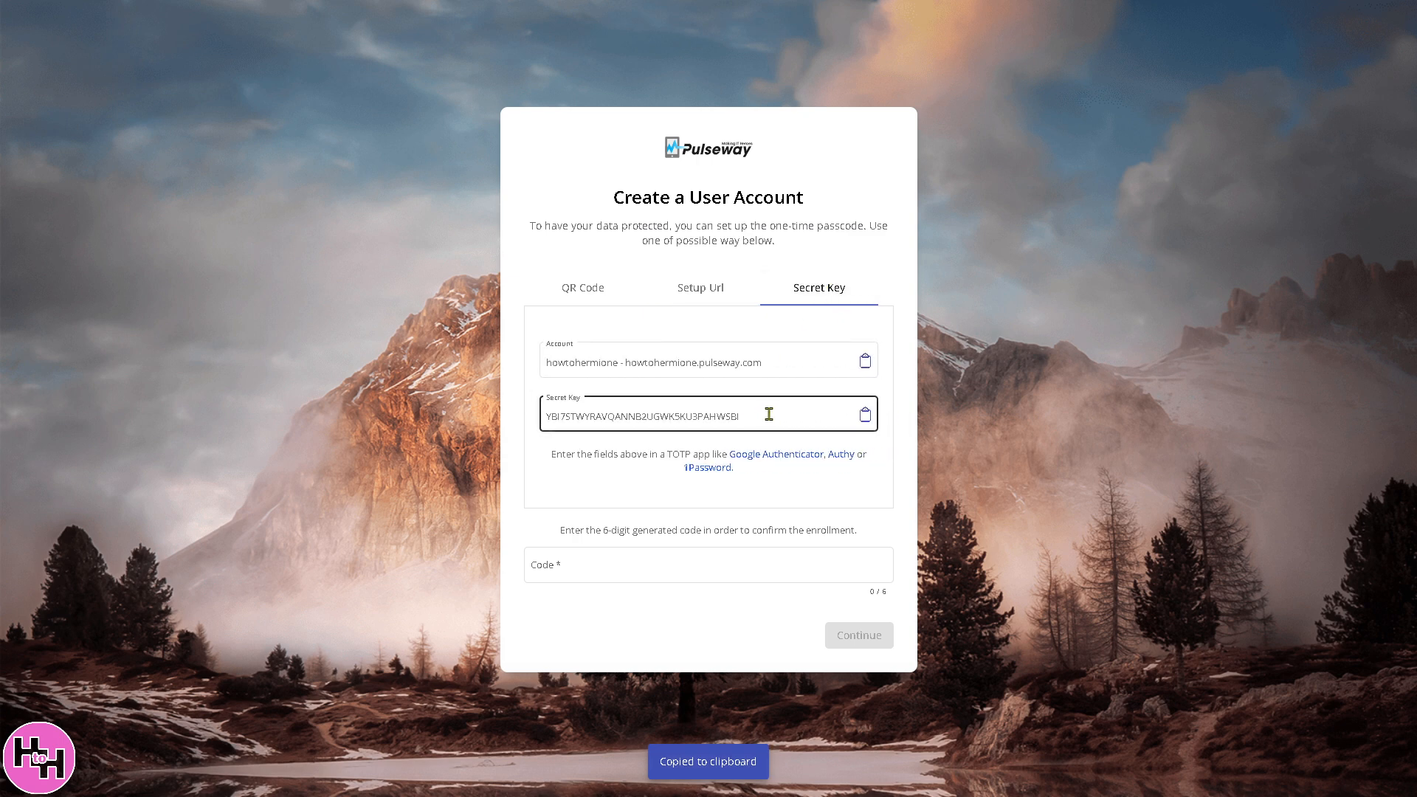
{"action": "left_click", "coordinate": [710, 290]}
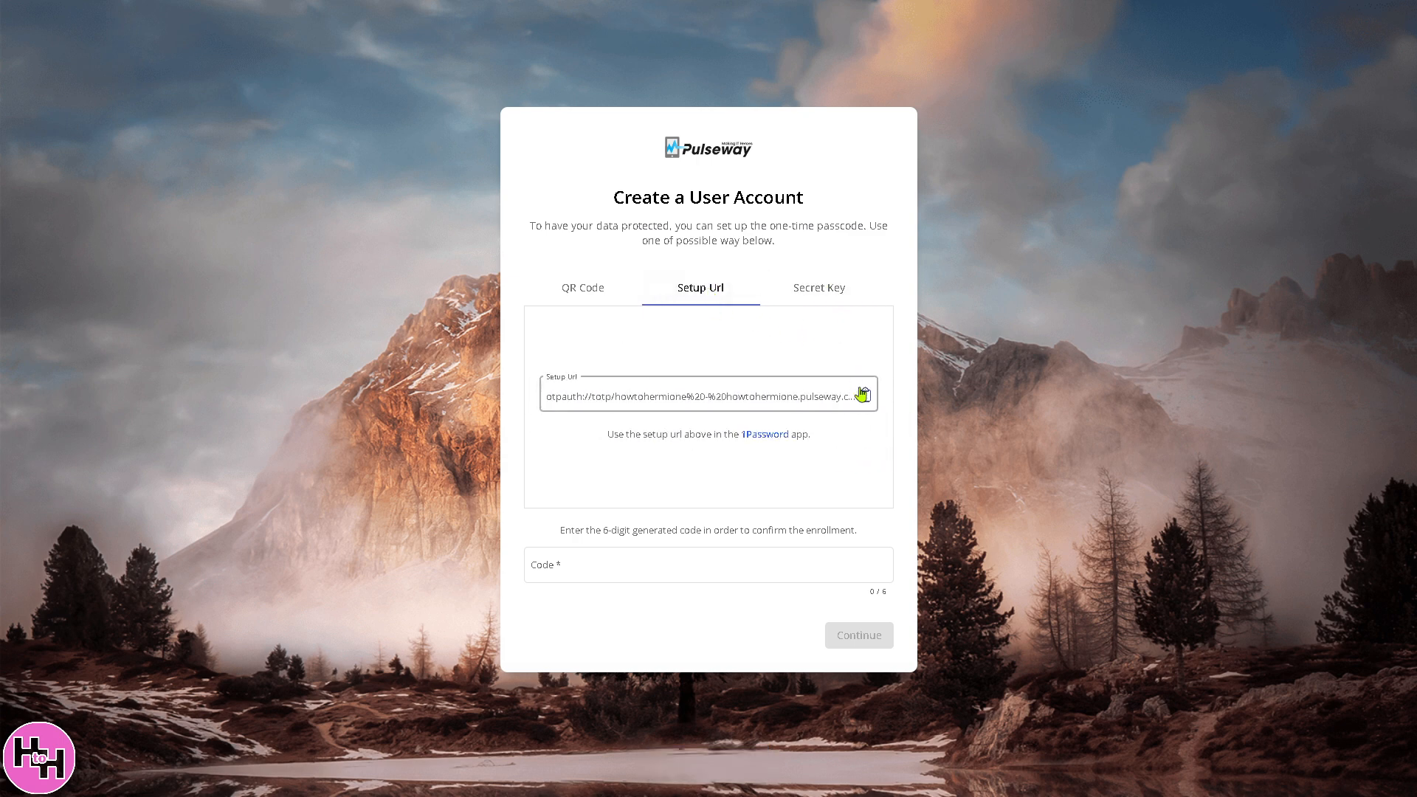
{"action": "left_click", "coordinate": [862, 395]}
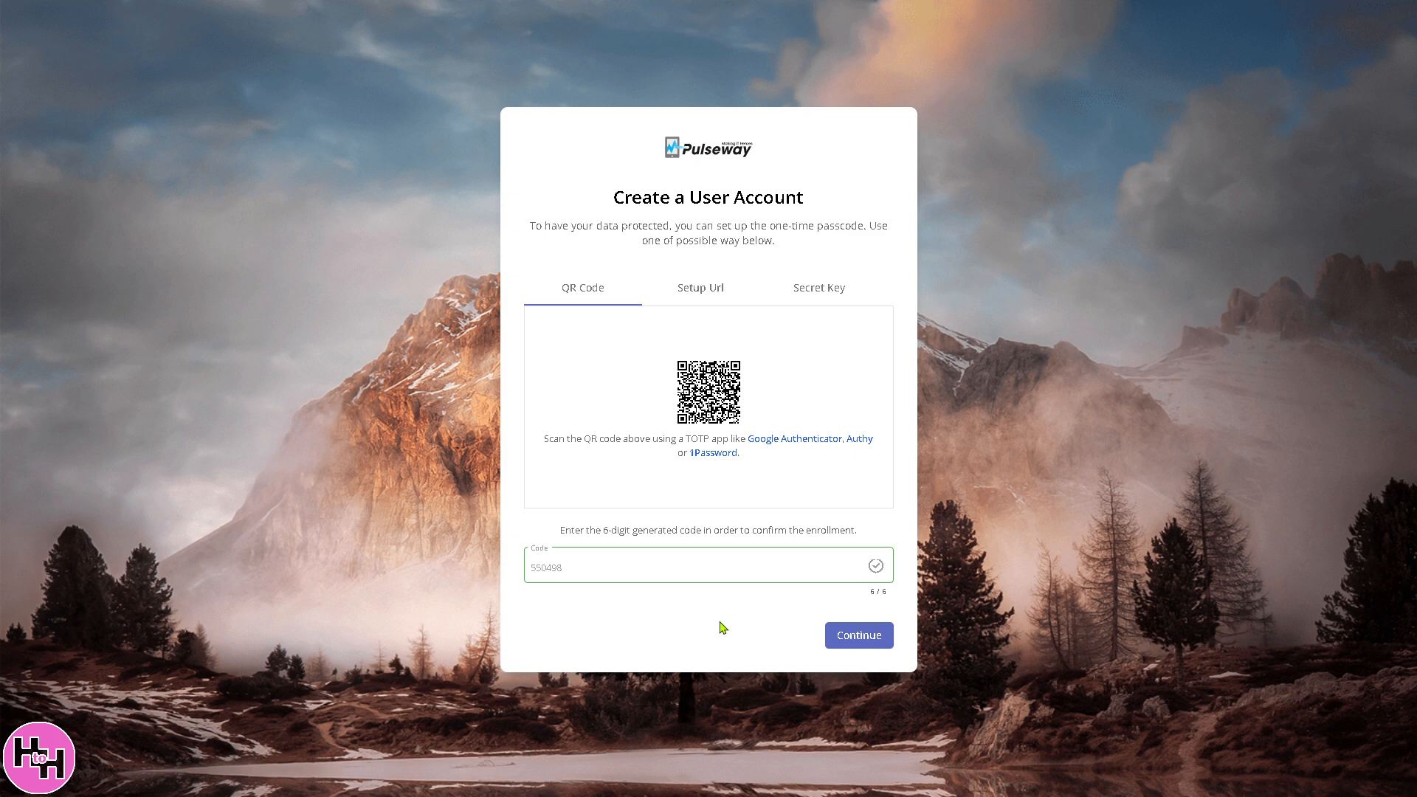
{"action": "left_click", "coordinate": [856, 636]}
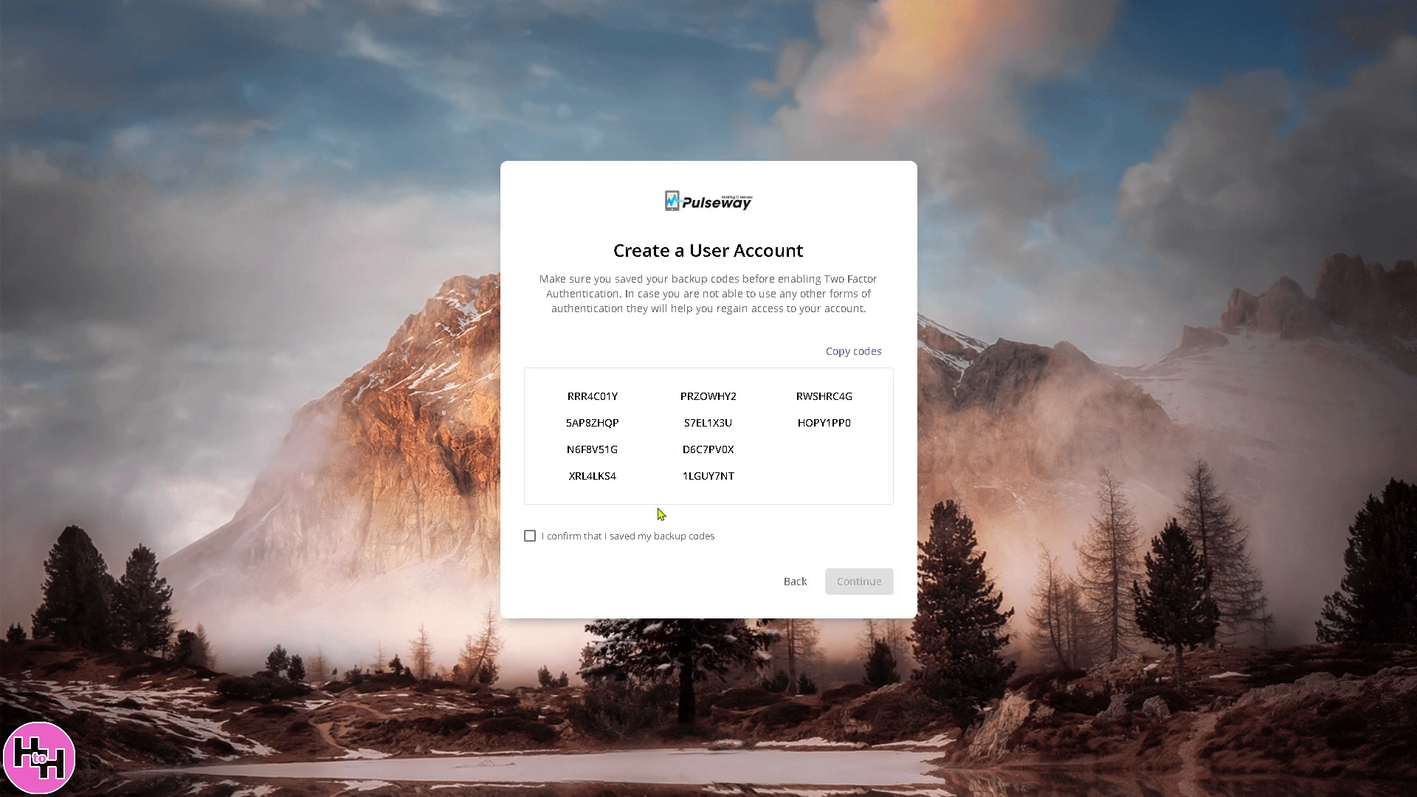
- Copy the two-factor backup codes, confirm that they are saved, and continue the account setup
{"action": "left_click", "coordinate": [643, 541]}
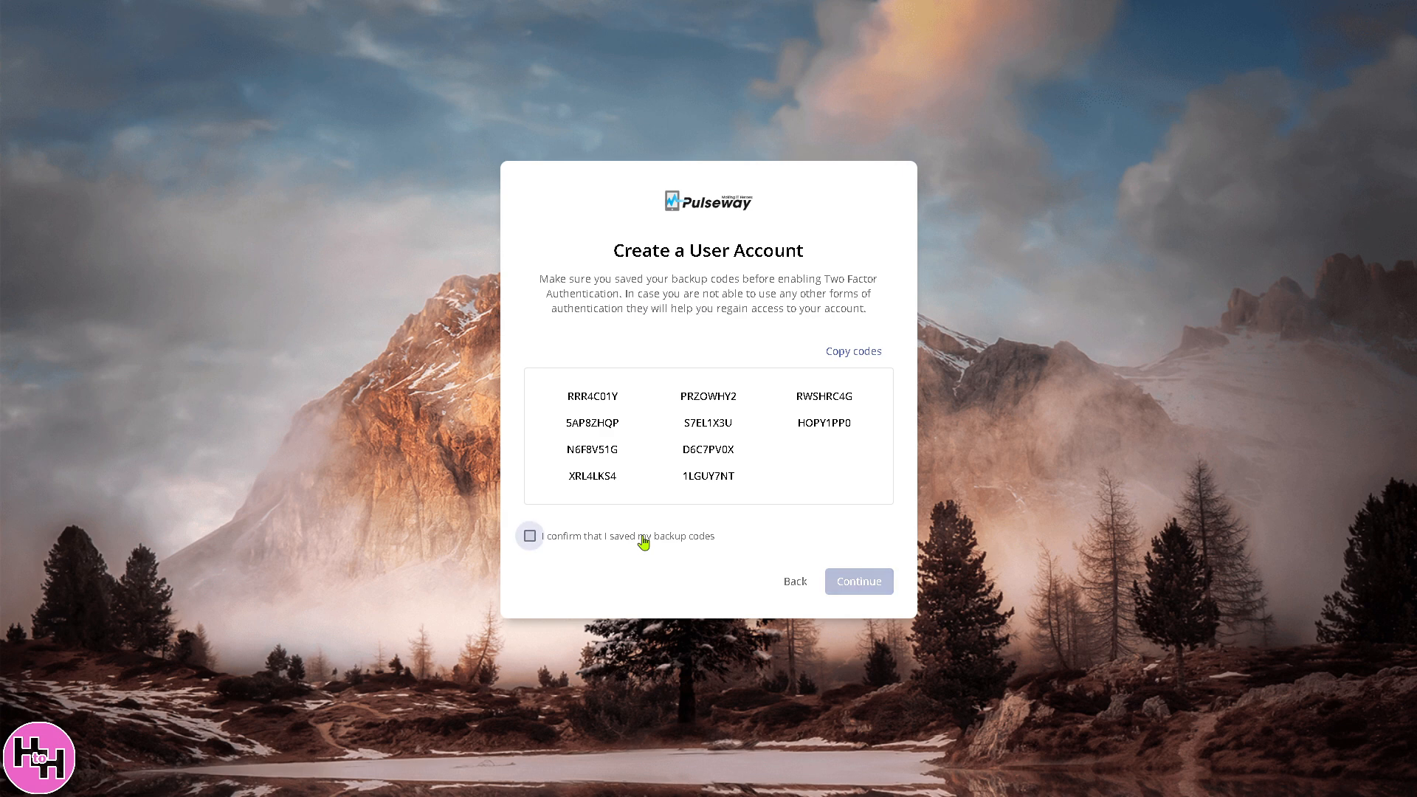
{"action": "left_click", "coordinate": [867, 358]}
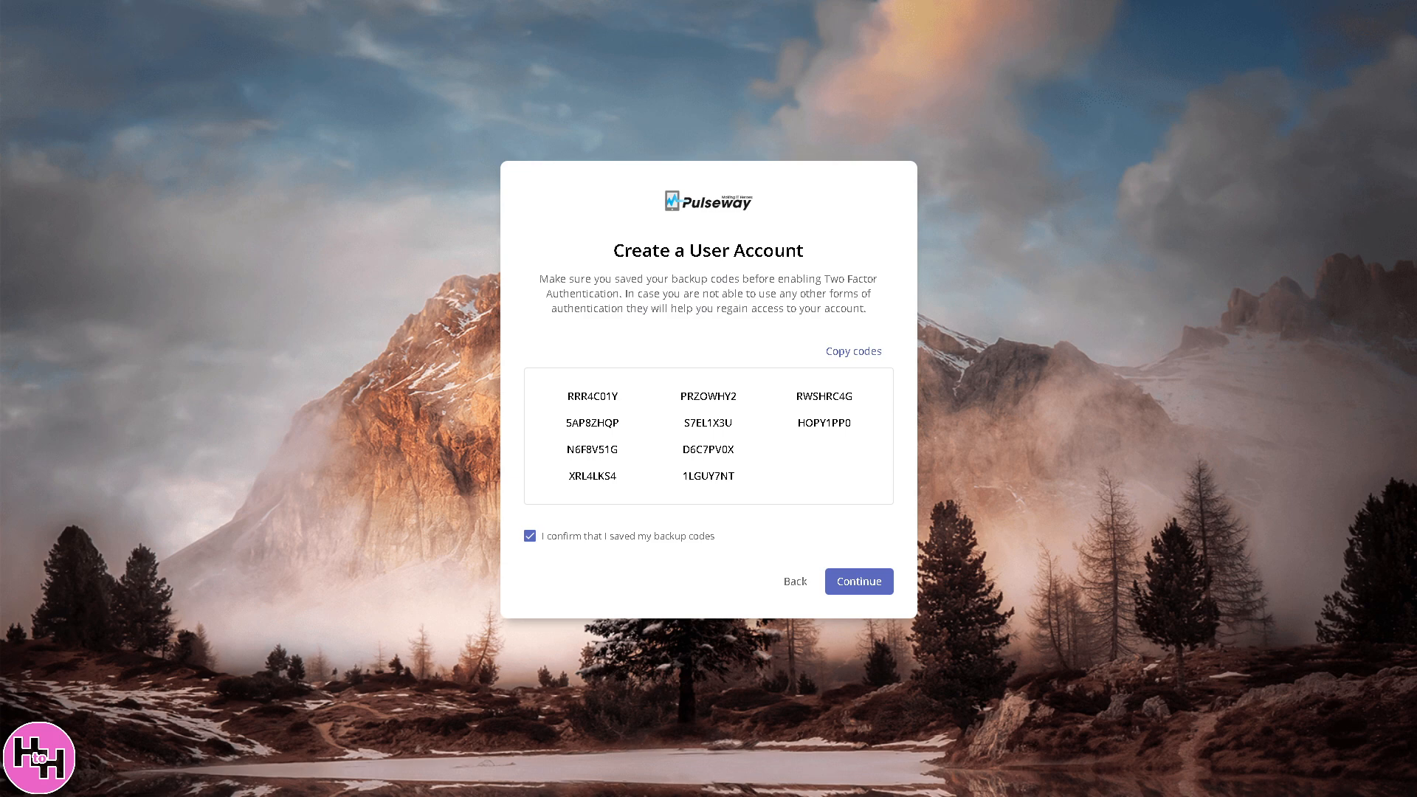
{"action": "left_click", "coordinate": [860, 583]}
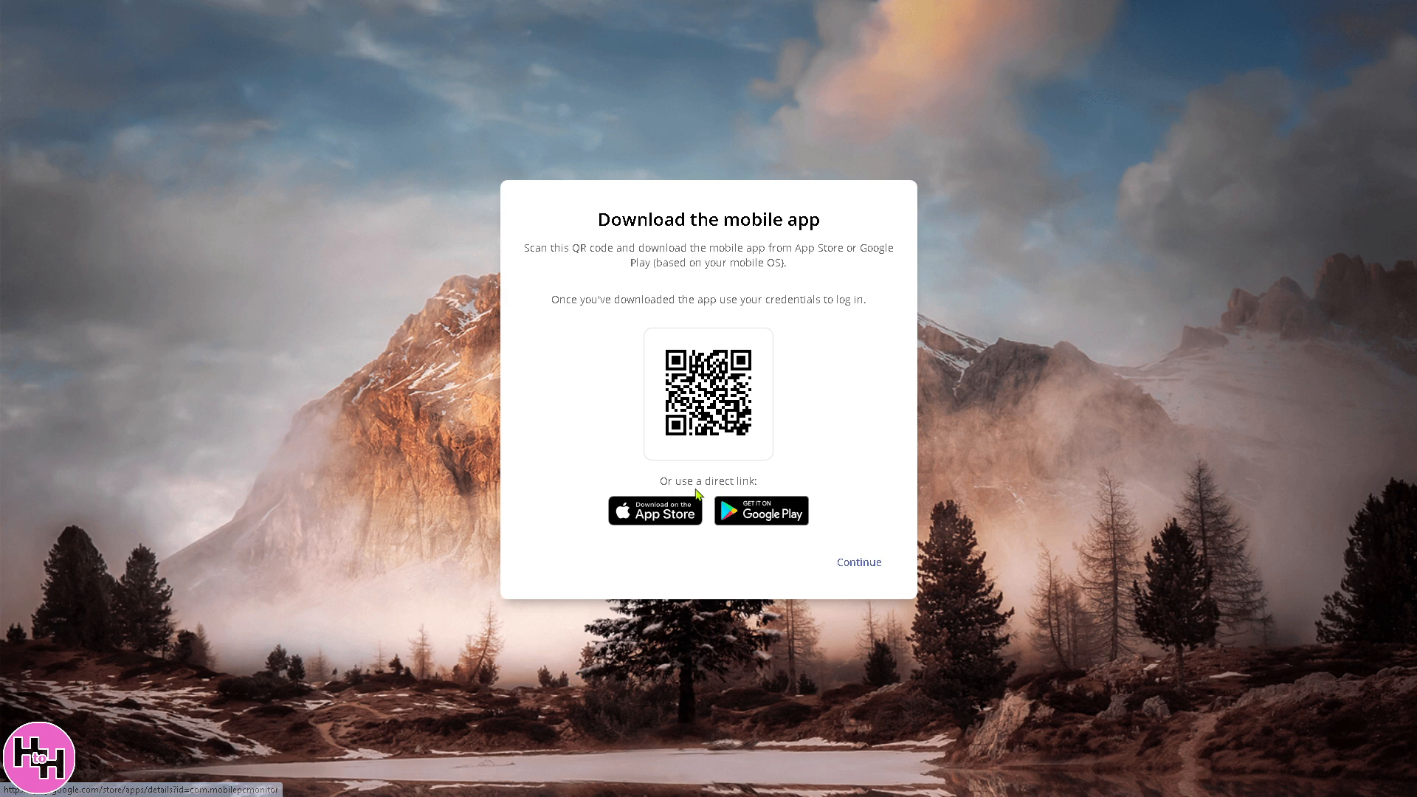
- Continue past the mobile app and agent downloads without downloading anything, and close the welcome message
{"action": "left_click", "coordinate": [856, 572]}
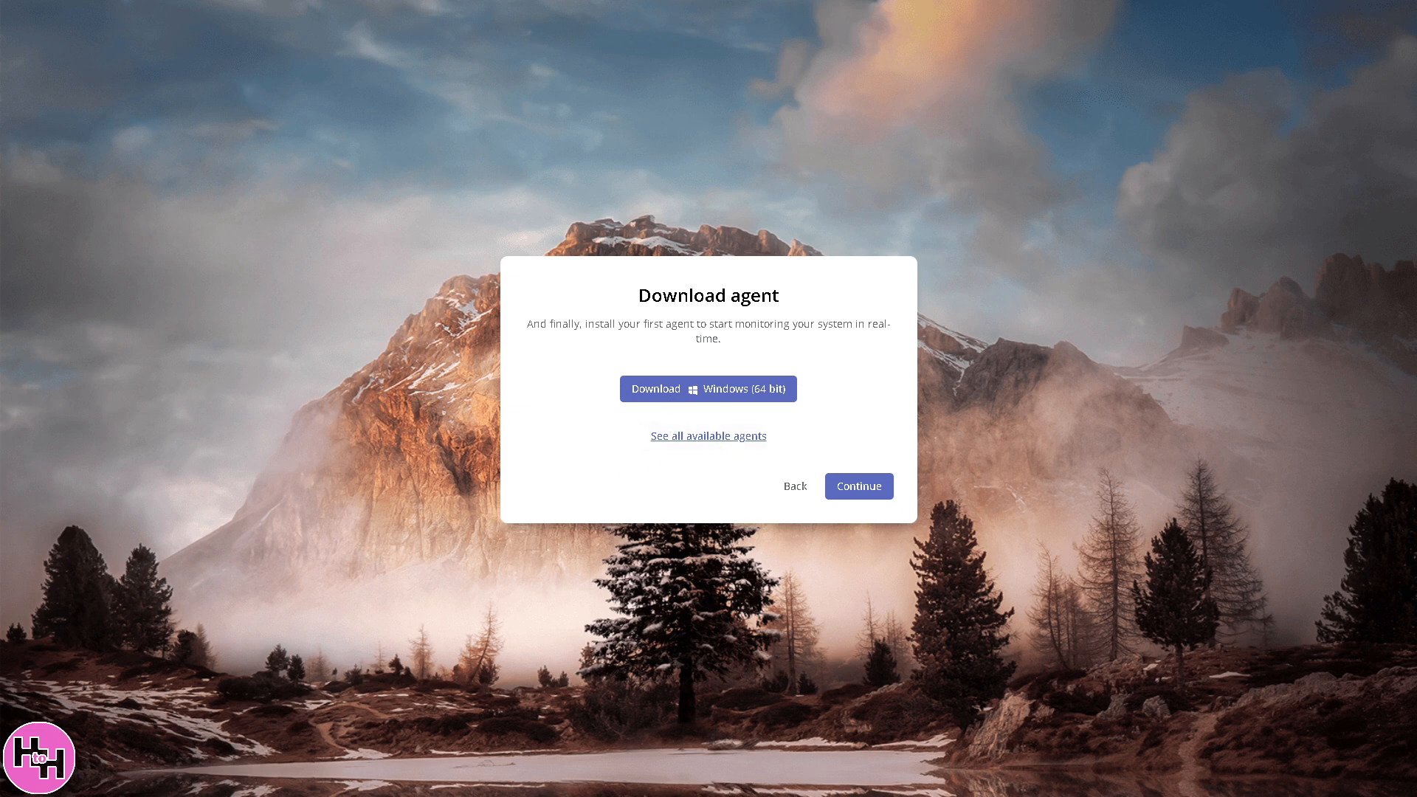
{"action": "left_click", "coordinate": [859, 486]}
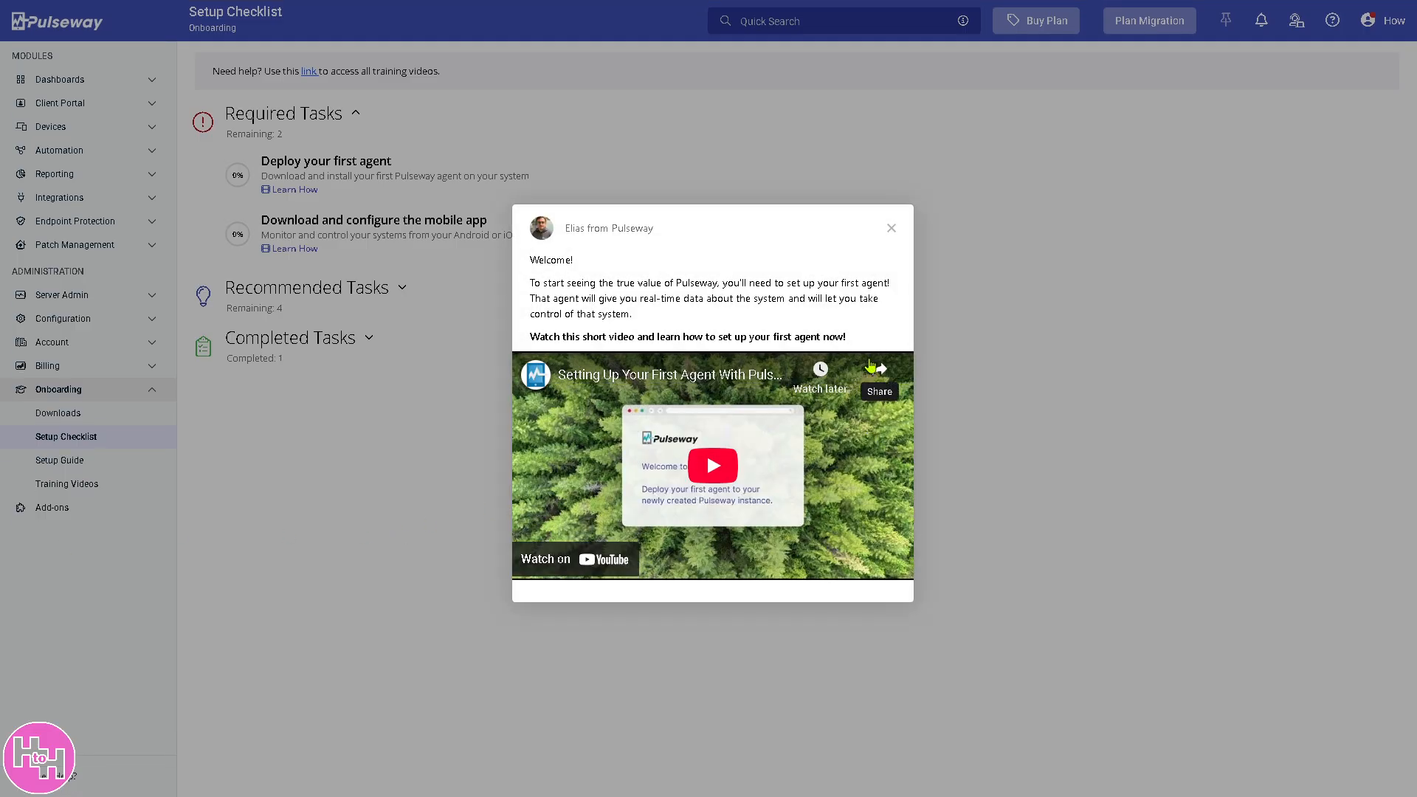
{"action": "left_click", "coordinate": [891, 229]}
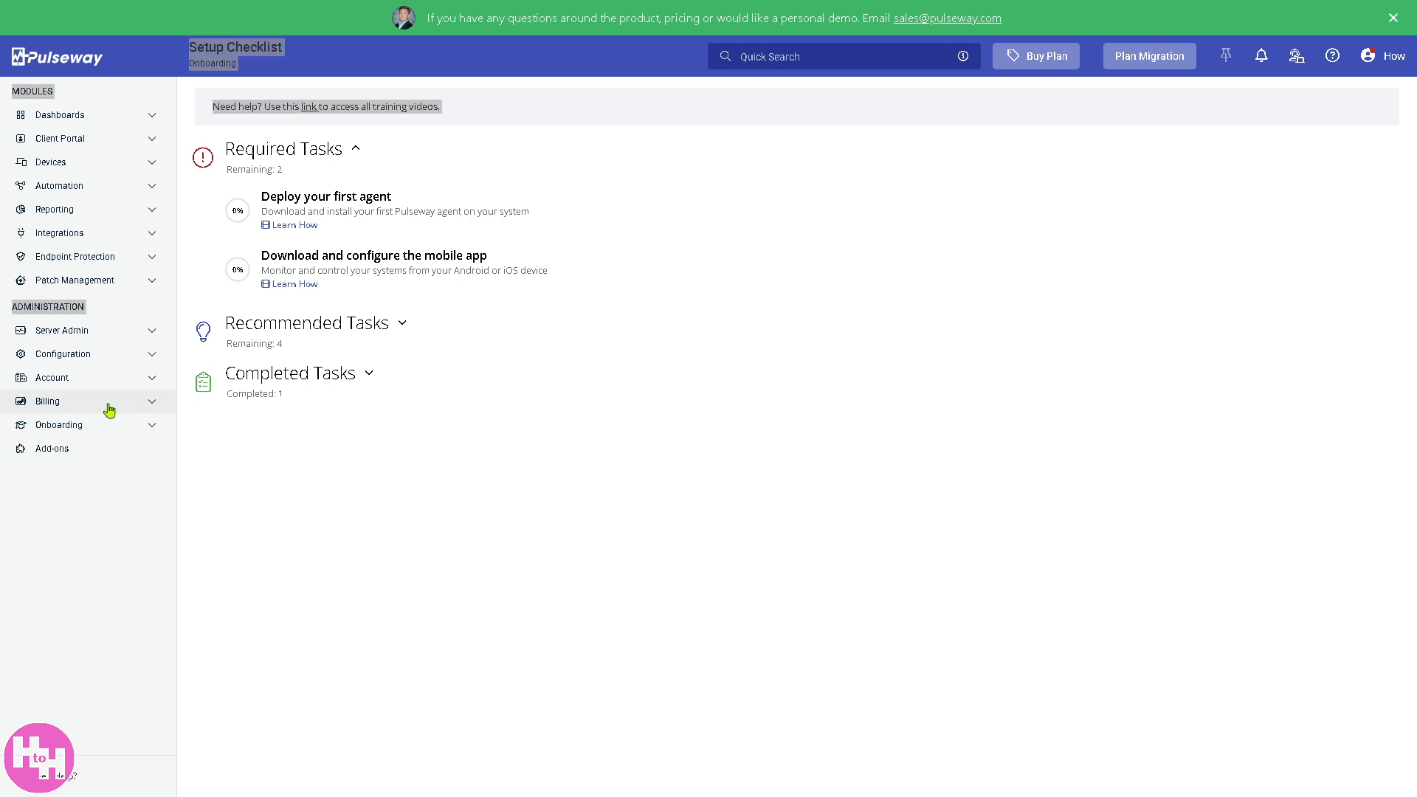
- Open the dashboard view to examine the Default Dashboard's system status and alert widgets
{"action": "left_click", "coordinate": [133, 118]}
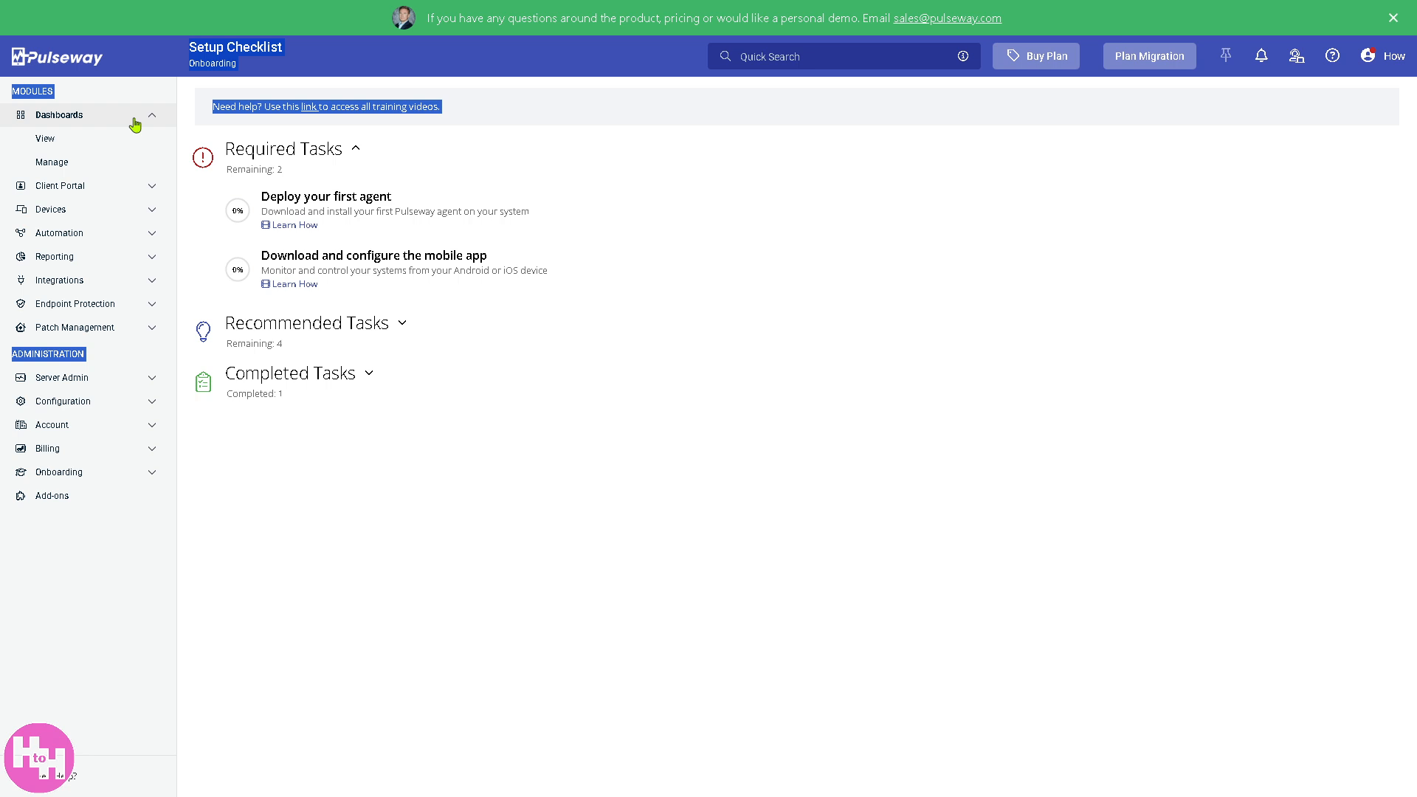
{"action": "left_click", "coordinate": [94, 149]}
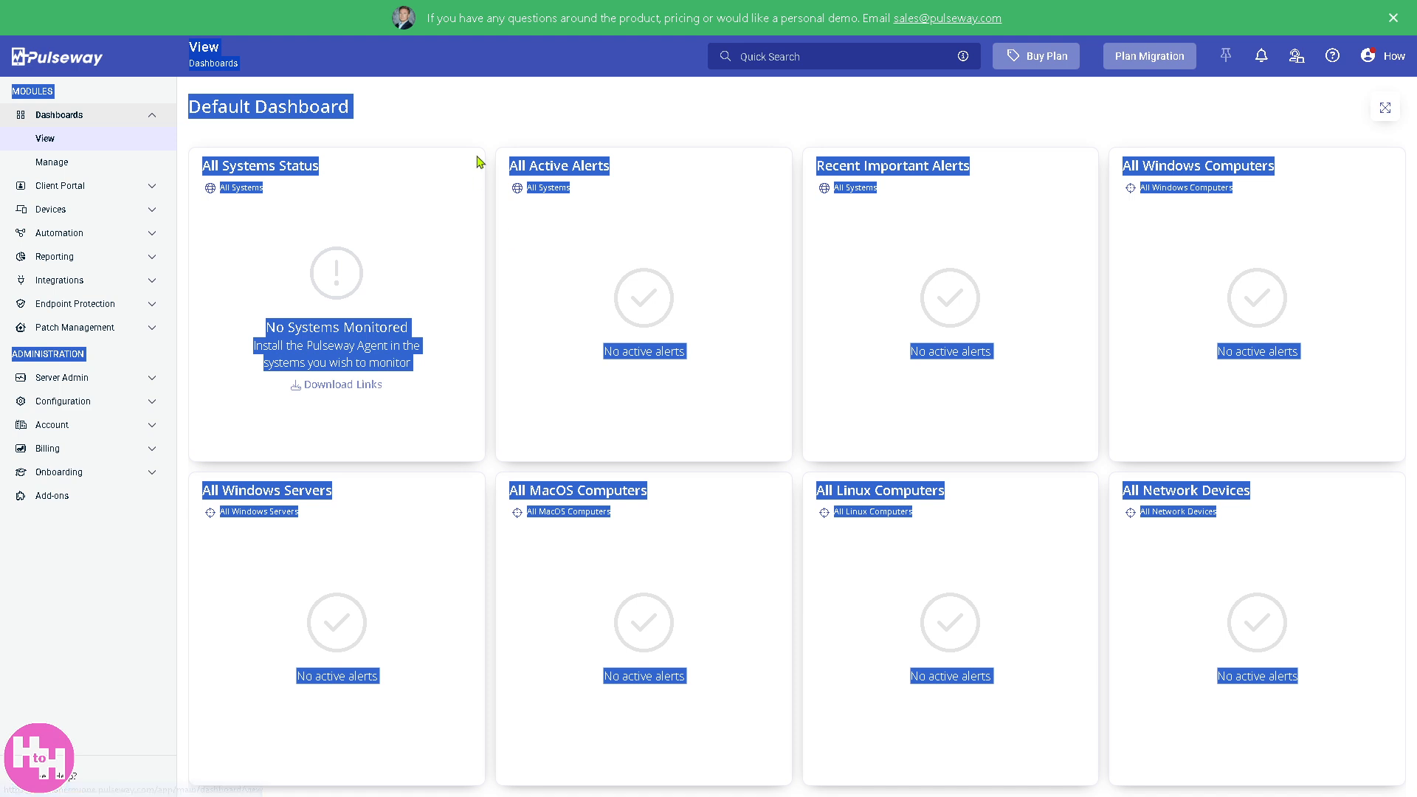
{"action": "left_click", "coordinate": [477, 122]}
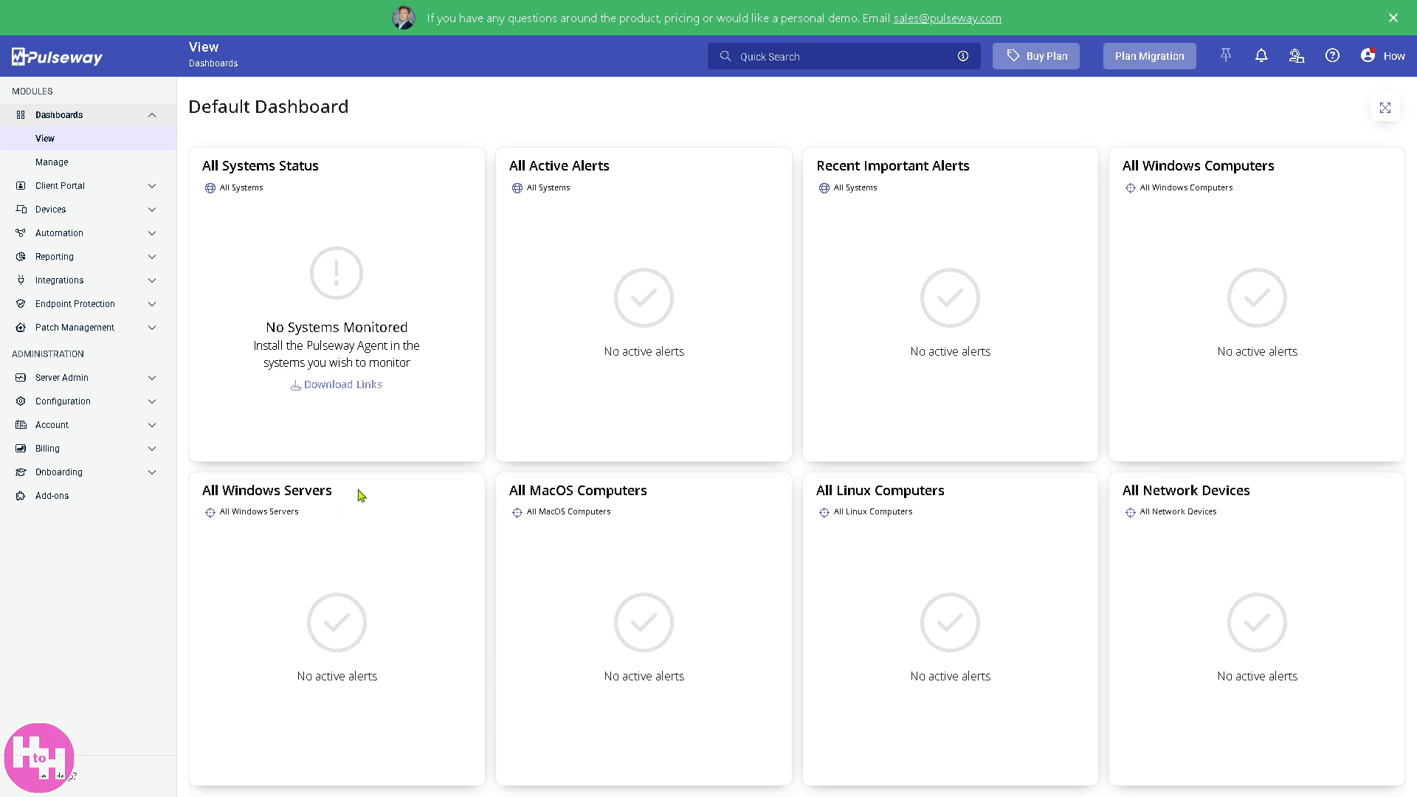
- Start a new dashboard named HowtoHermione with team access for Administrators
{"action": "left_click", "coordinate": [90, 171]}
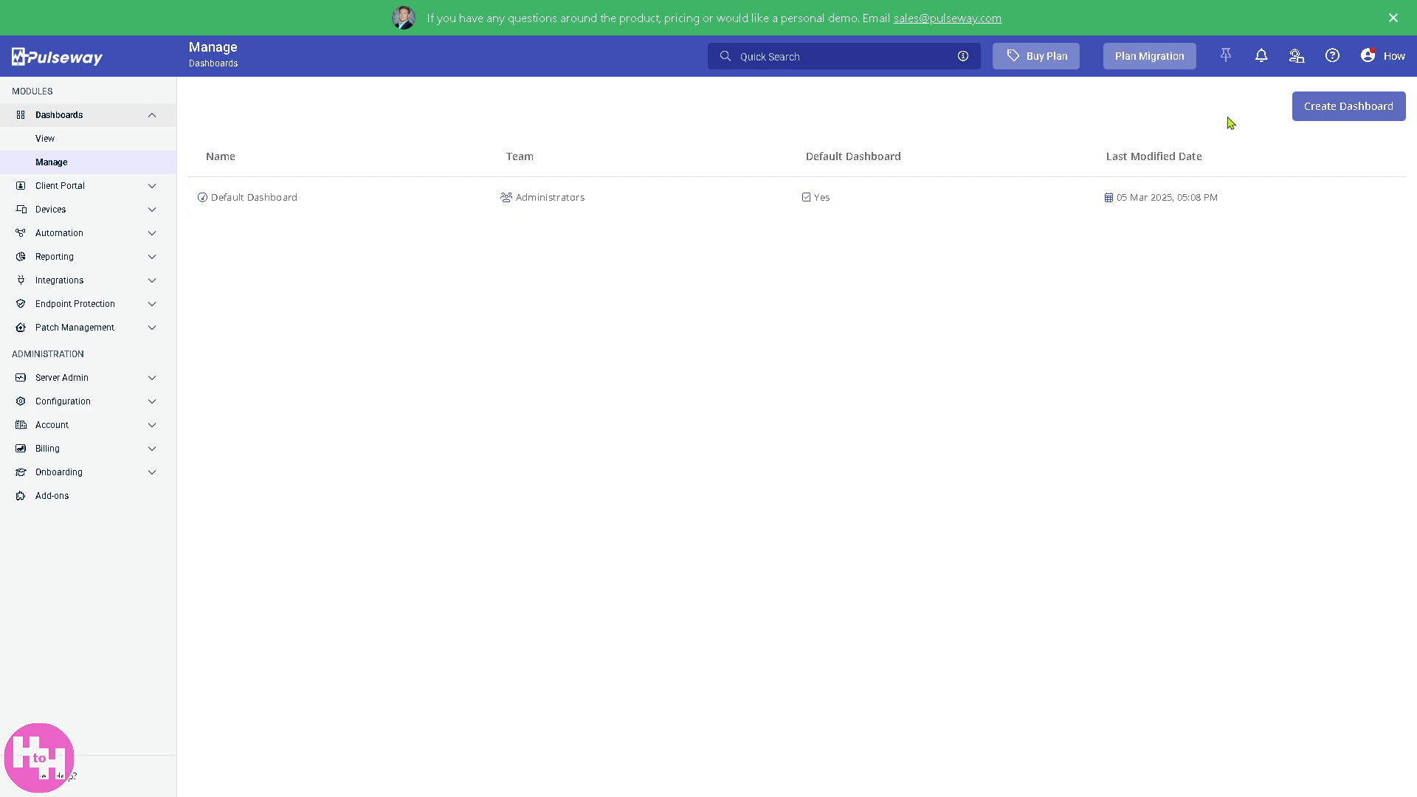
{"action": "left_click", "coordinate": [1336, 111]}
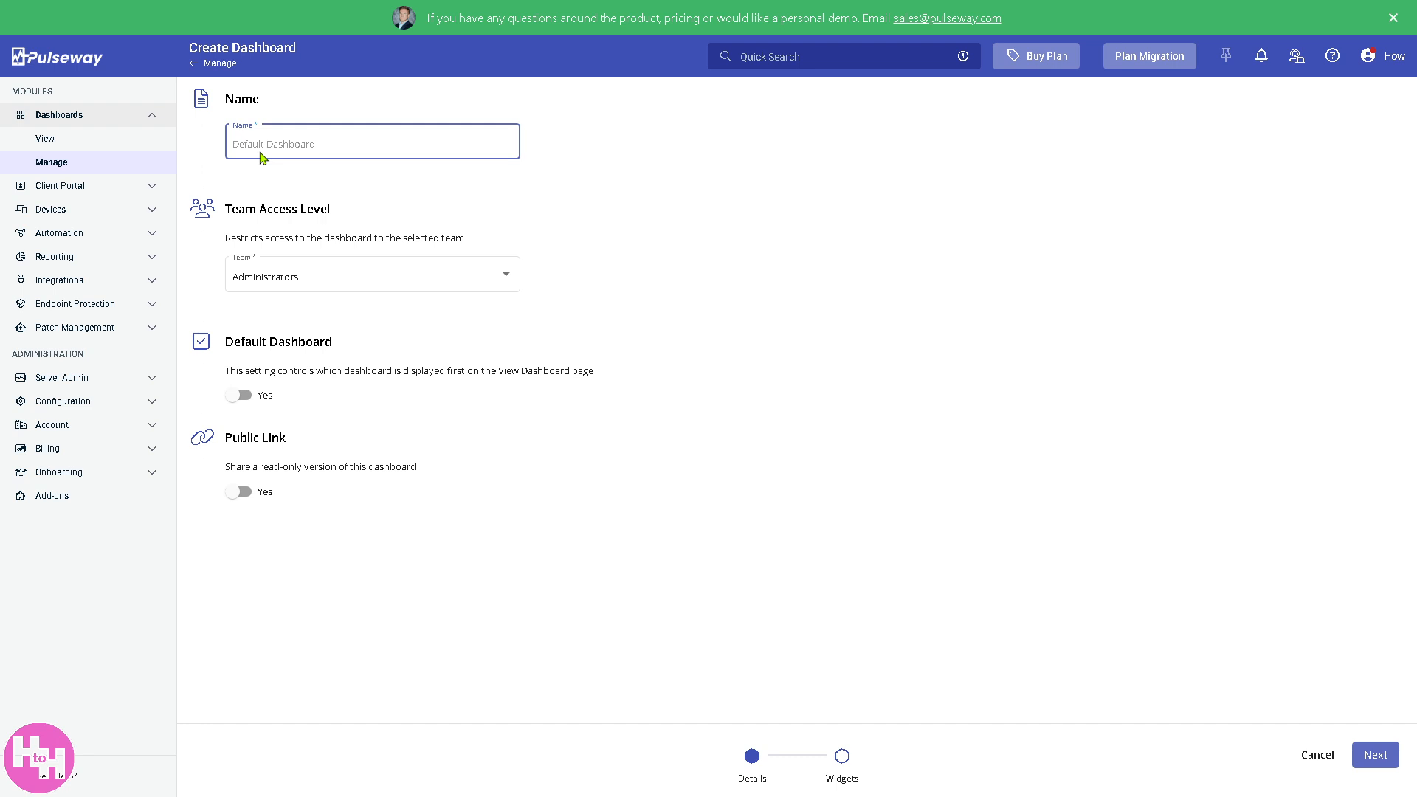
{"action": "type", "text": "HowtoHermione"}
{"action": "left_click", "coordinate": [506, 279]}
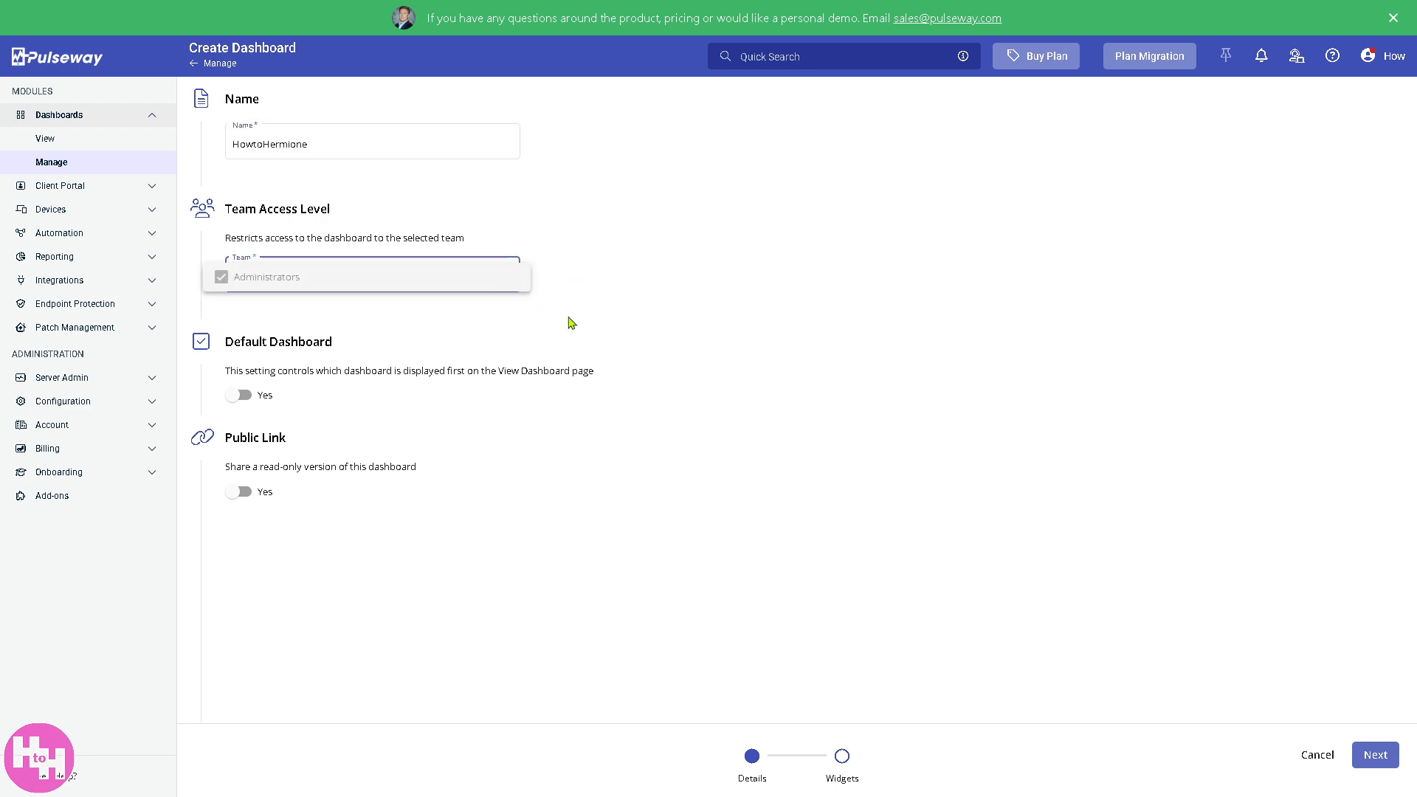
{"action": "left_click", "coordinate": [457, 346]}
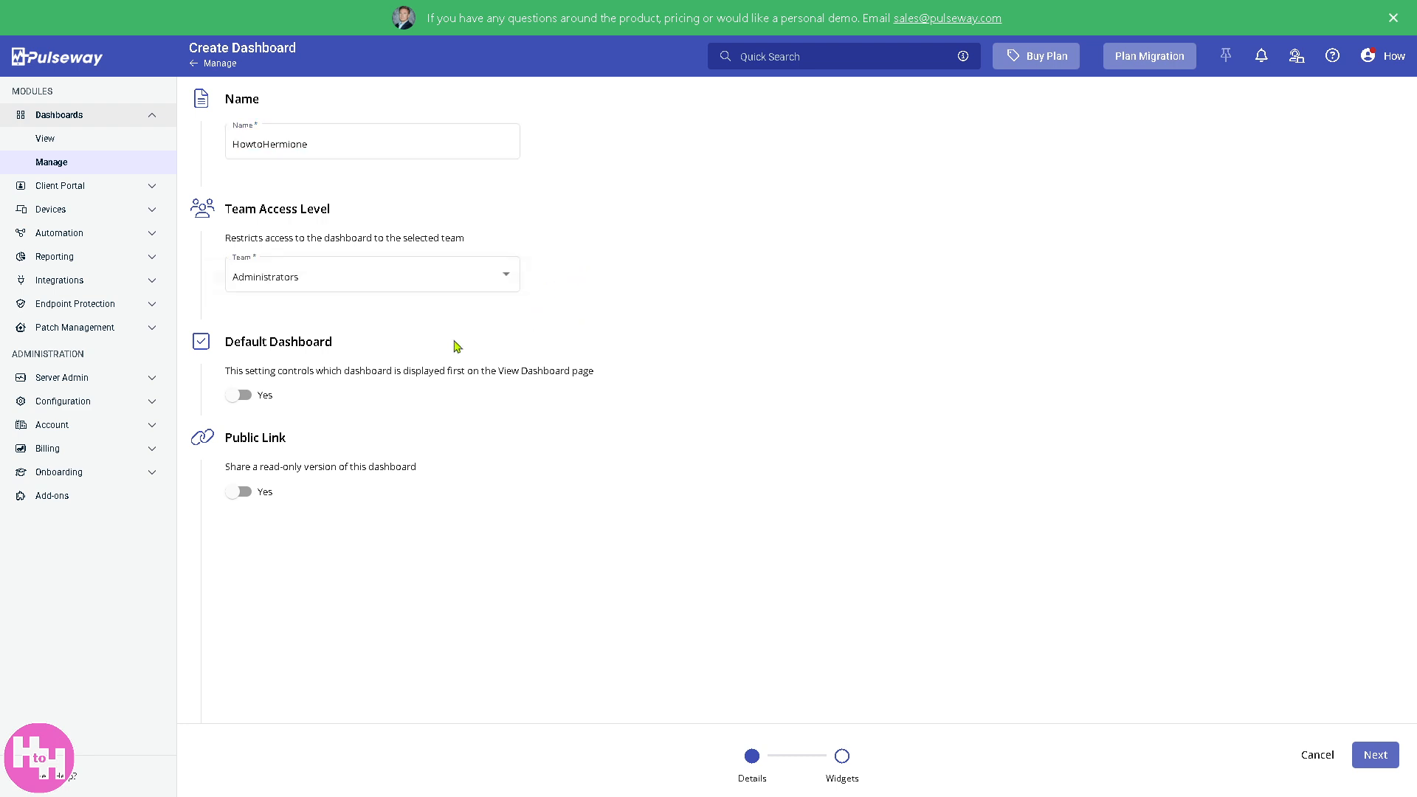
- Make the new dashboard the default, enable its public link, and proceed to the widget setup
{"action": "left_click", "coordinate": [241, 395]}
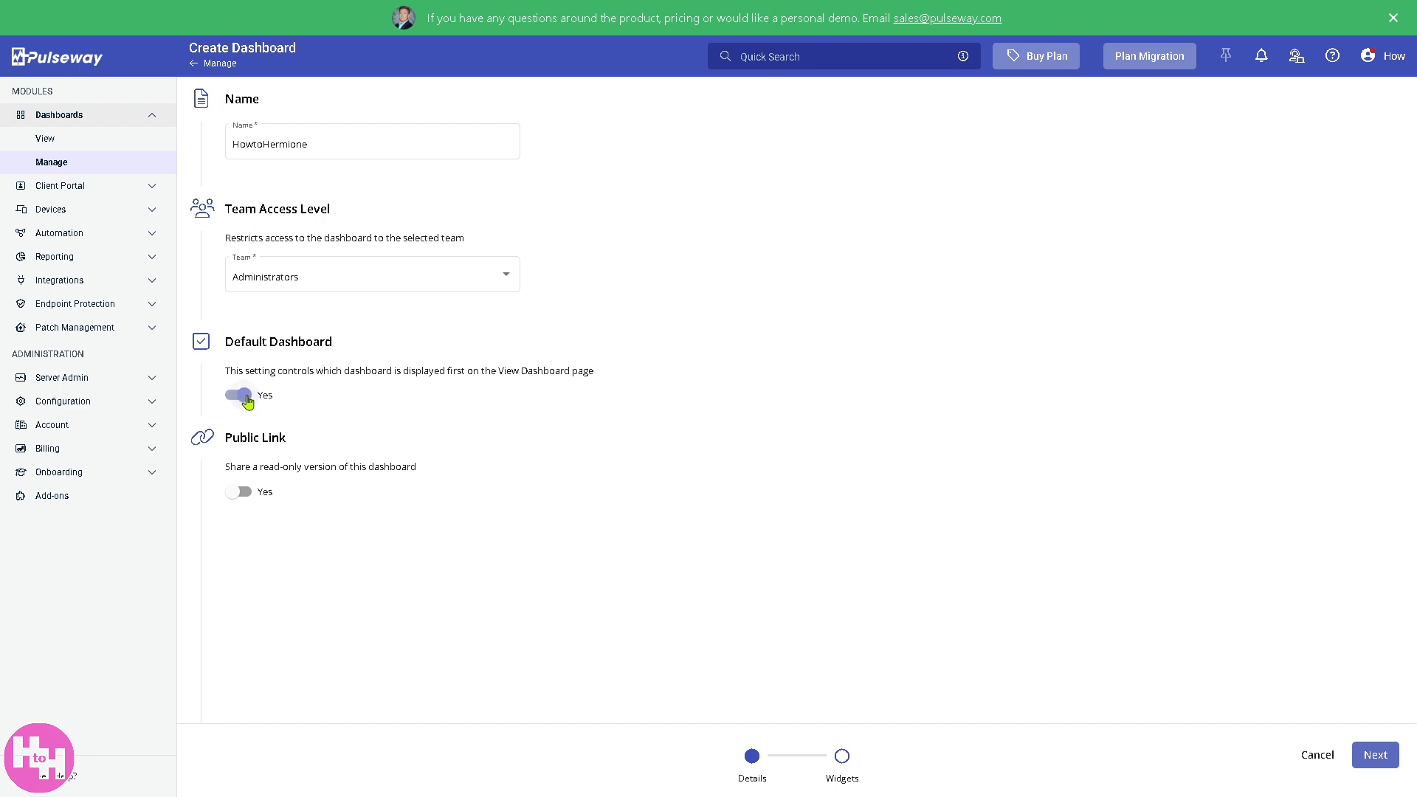
{"action": "left_click", "coordinate": [249, 493]}
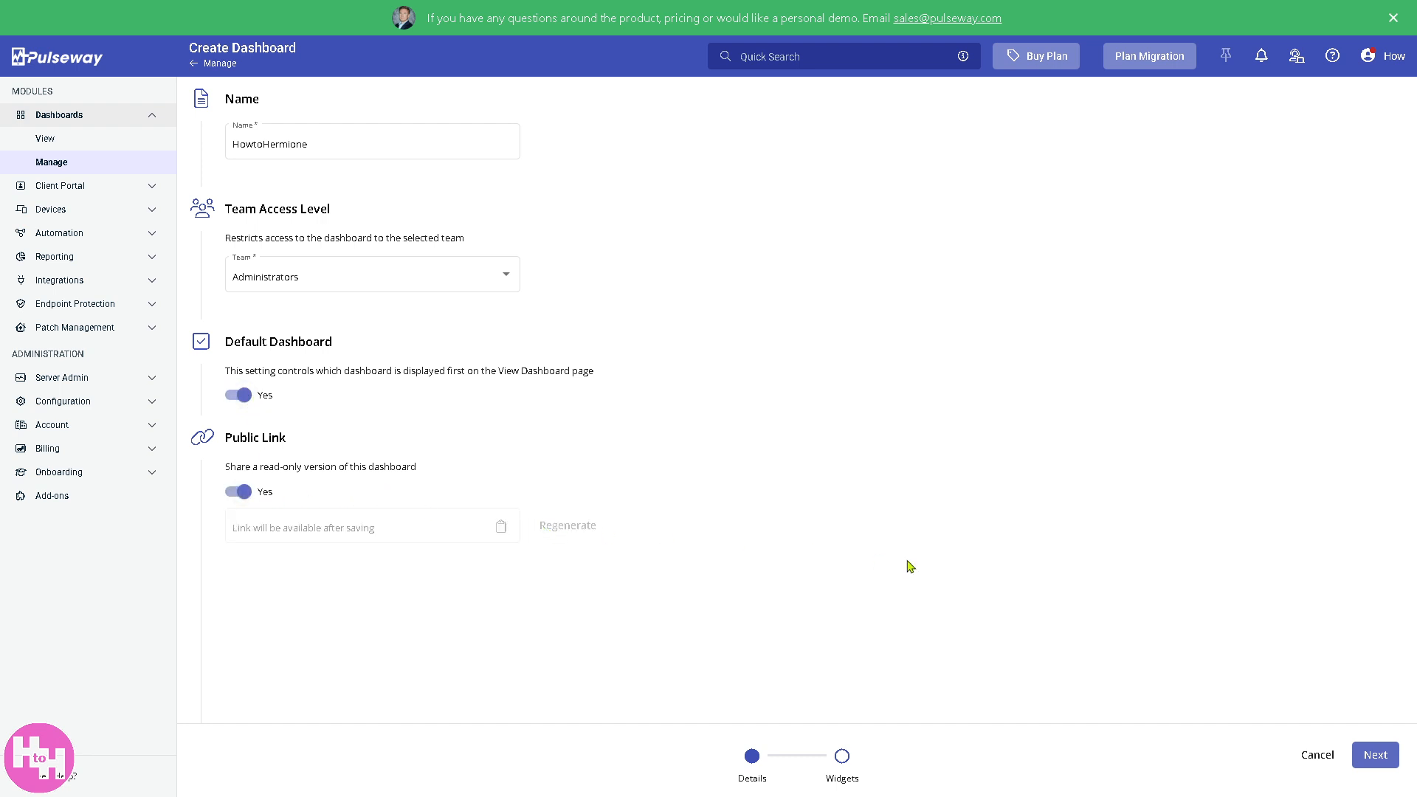
{"action": "left_click", "coordinate": [1372, 755]}
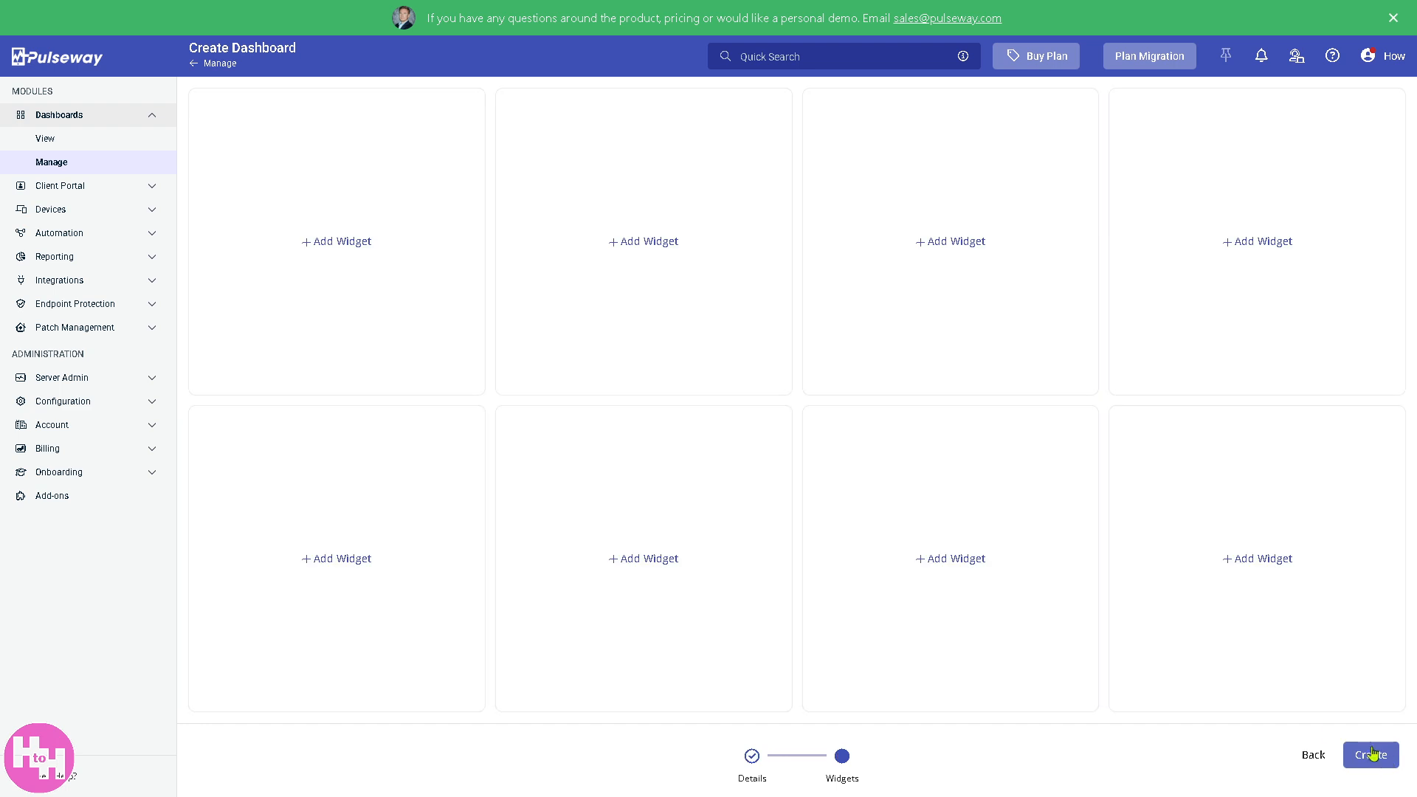
- Add a System Status widget to the first slot of the new dashboard
{"action": "left_click", "coordinate": [328, 242]}
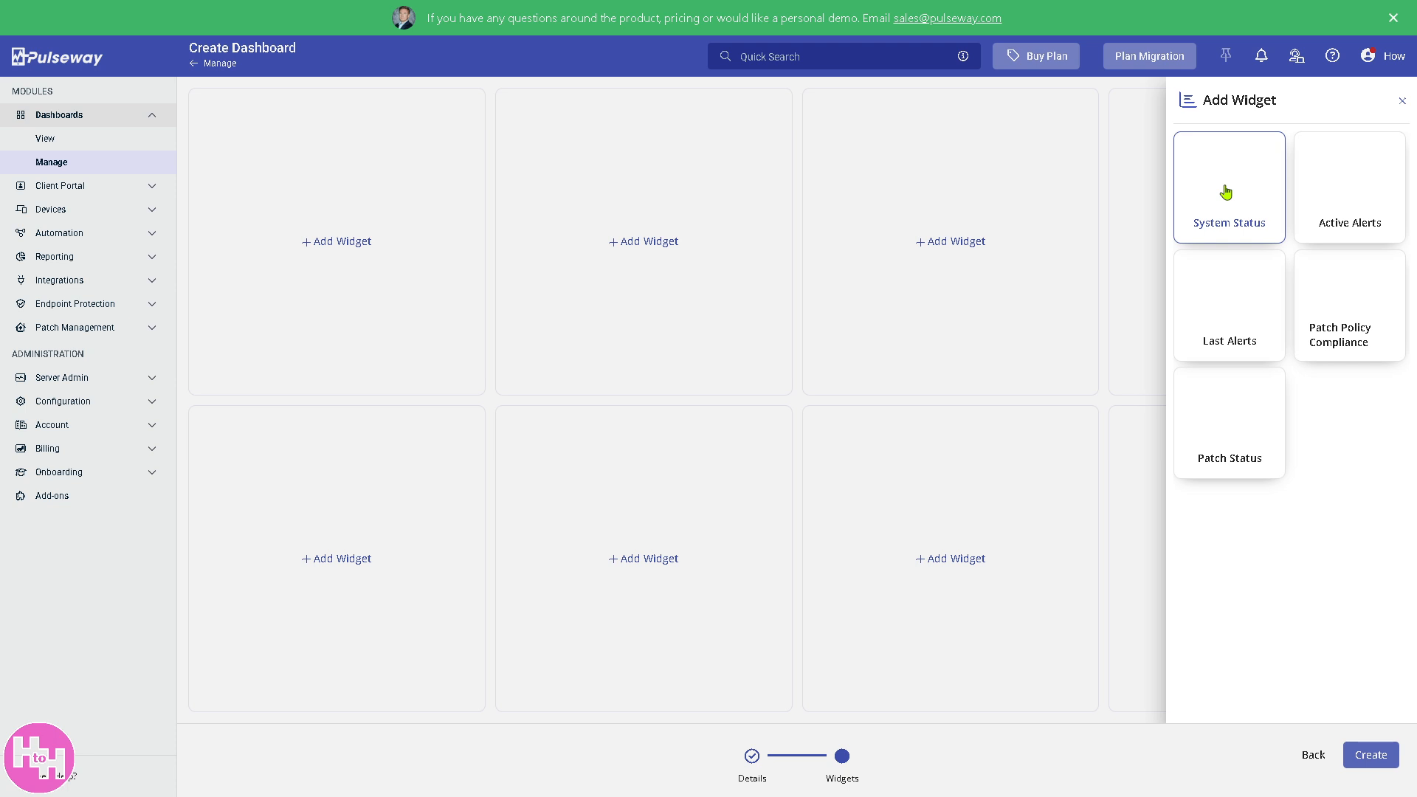
{"action": "left_click_drag", "start_coordinate": [1226, 193], "coordinate": [343, 252]}
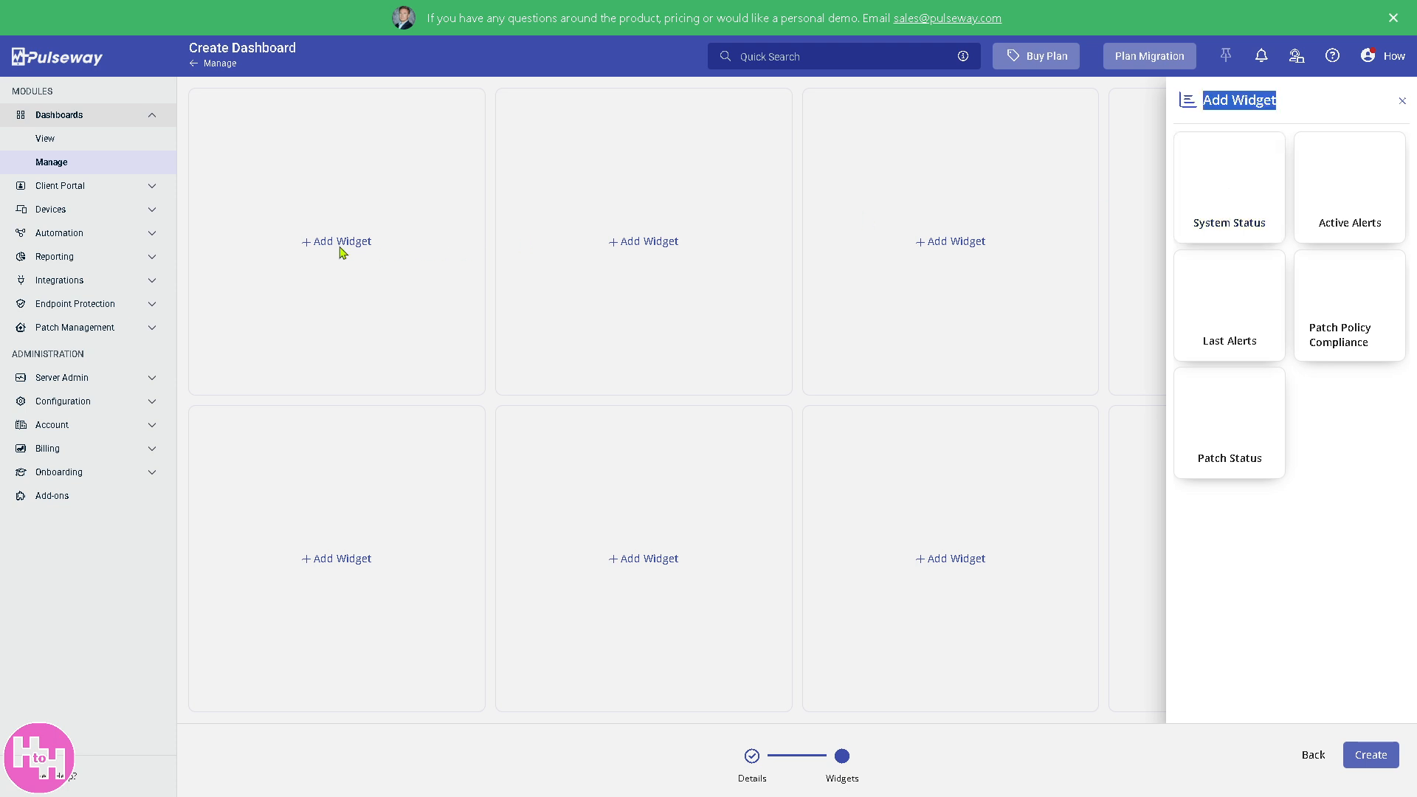
{"action": "left_click", "coordinate": [1220, 195]}
- Add an Active Alerts widget to the second slot and a Last Alerts widget to the third slot of the upper row
{"action": "left_click", "coordinate": [671, 239]}
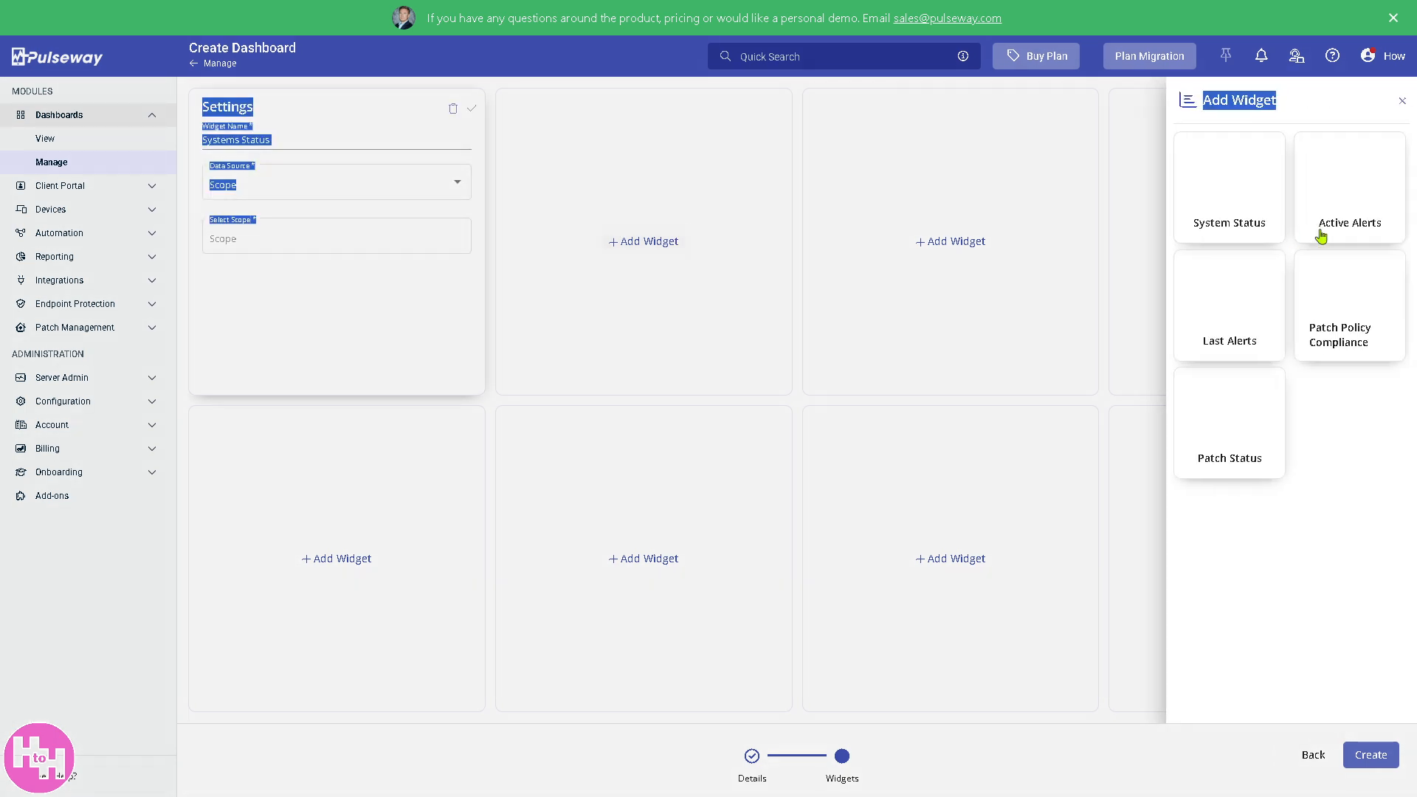
{"action": "left_click", "coordinate": [1360, 222]}
{"action": "left_click", "coordinate": [988, 241]}
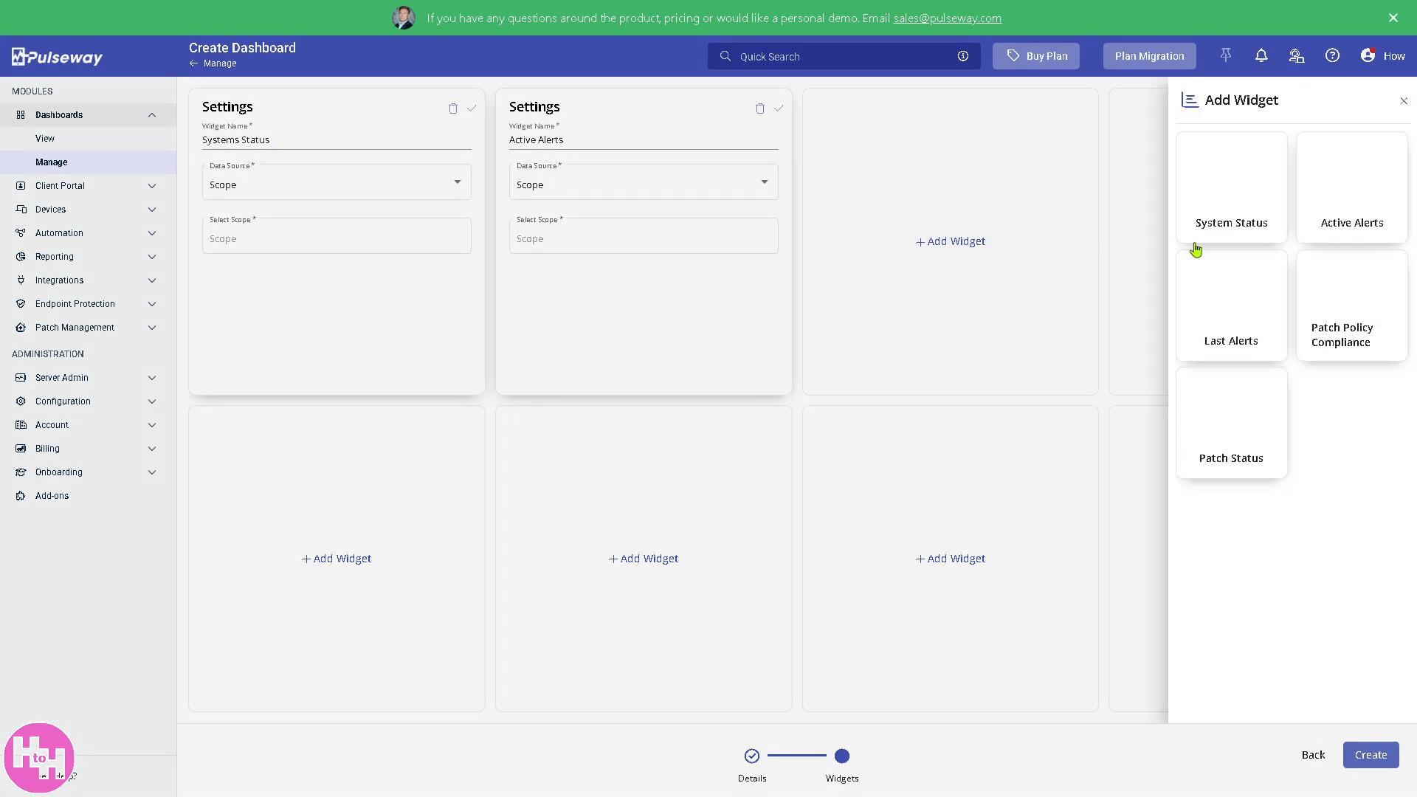
{"action": "left_click", "coordinate": [1236, 316]}
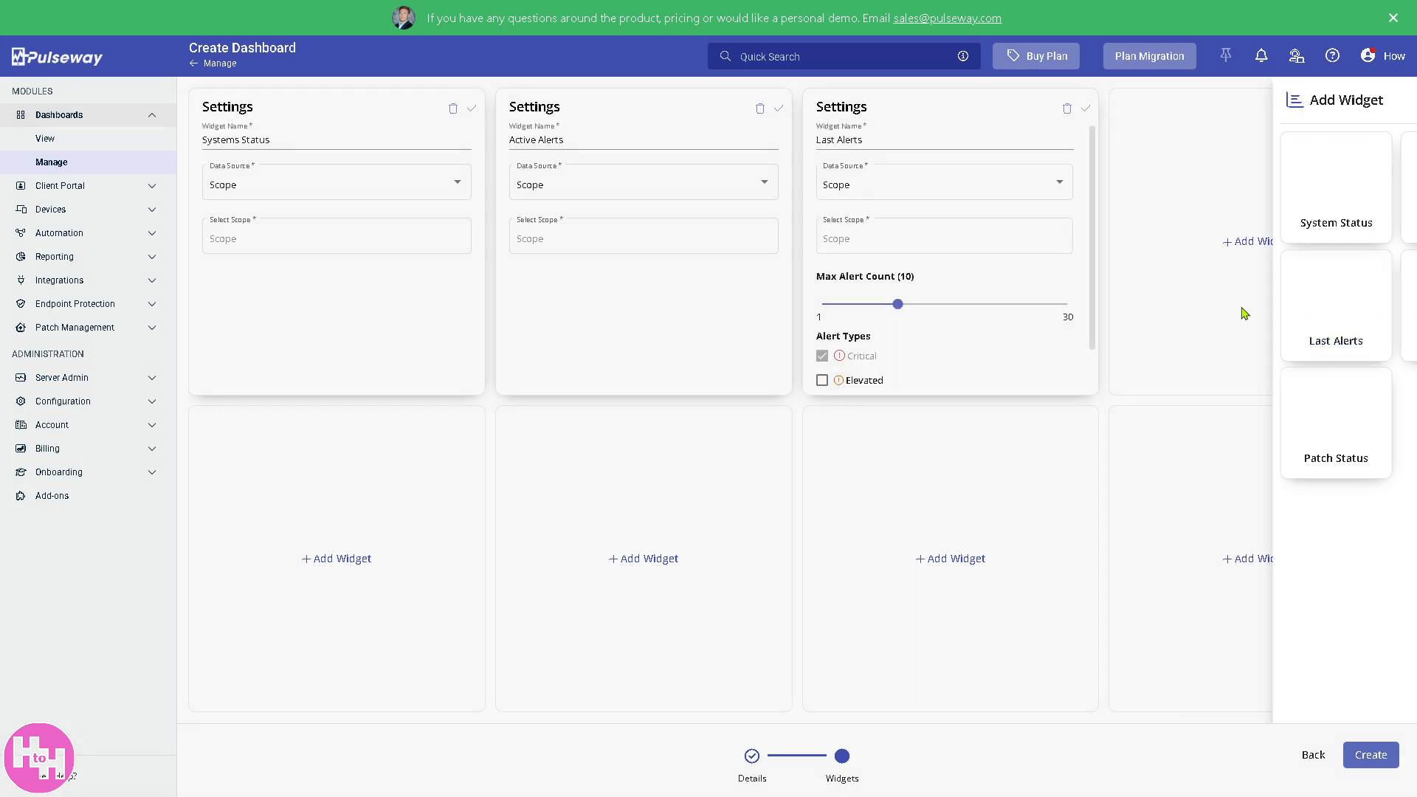
- Add Patch Policy Compliance and Patch Status widgets to the first two slots of the lower row, and try to create the dashboard
{"action": "left_click", "coordinate": [330, 567]}
{"action": "left_click", "coordinate": [1337, 331]}
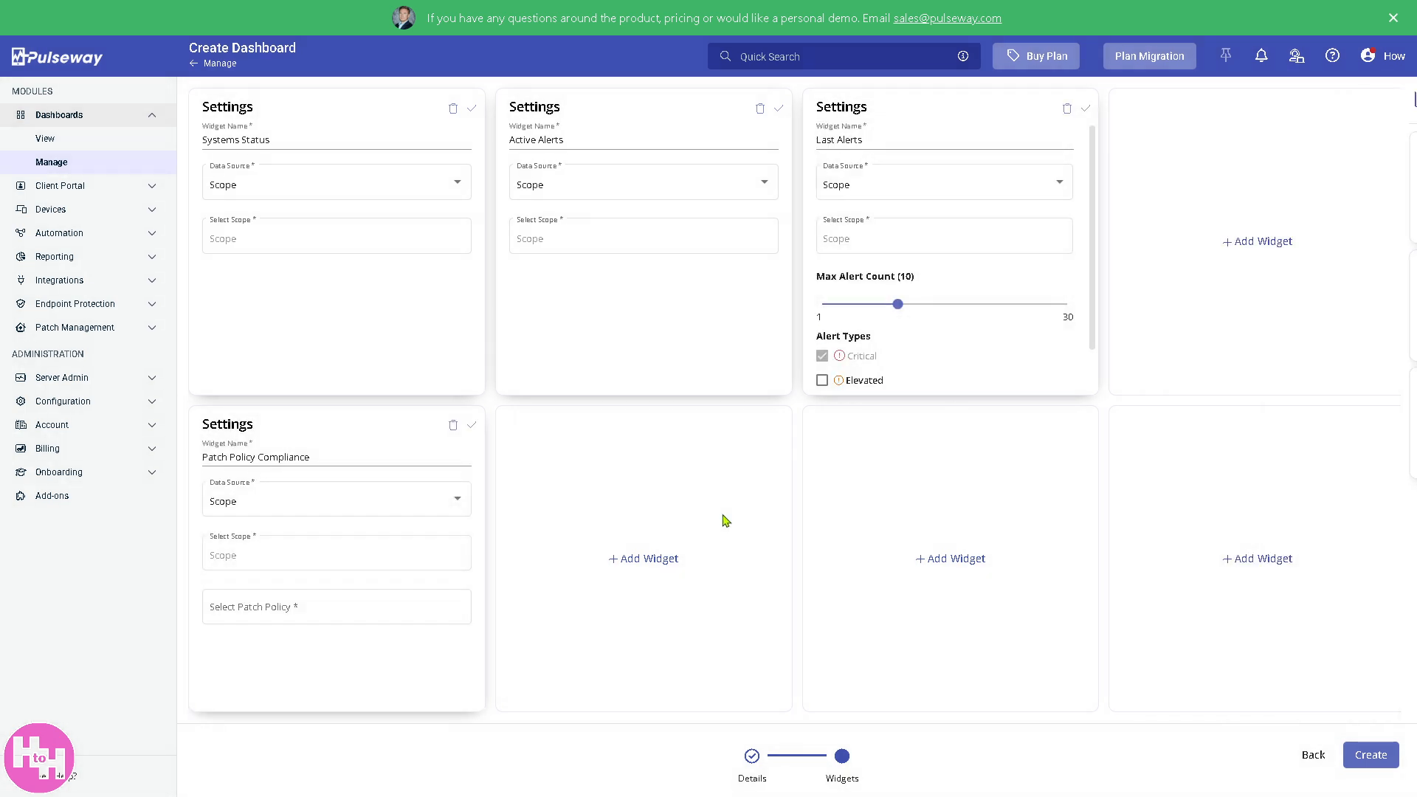
{"action": "left_click", "coordinate": [664, 561]}
{"action": "left_click", "coordinate": [1243, 457]}
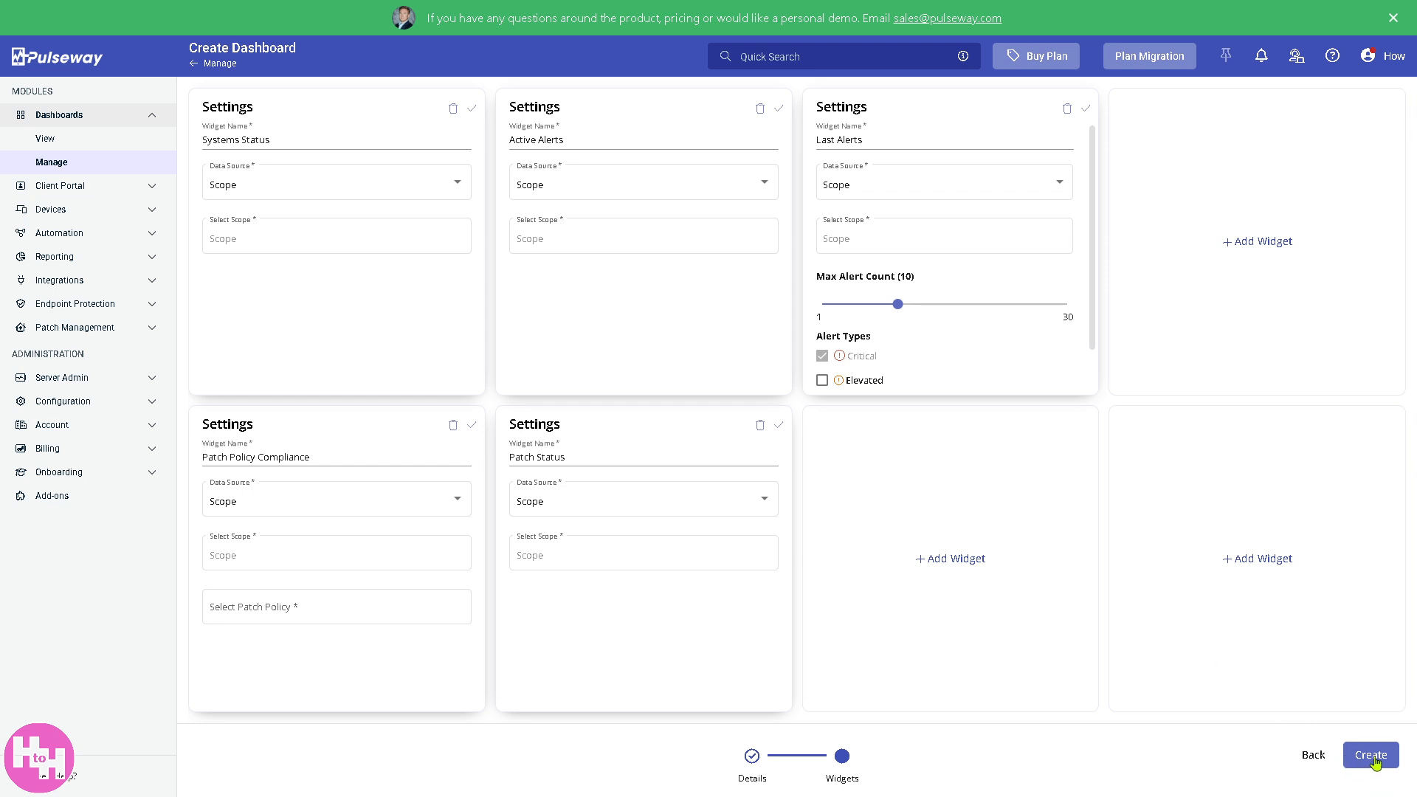
{"action": "left_click", "coordinate": [1374, 762]}
- Set the widget scopes: All Linux Computers for Systems Status, All MacOS Computers for Active Alerts, and All Windows 10 Computers for Last Alerts
{"action": "left_click", "coordinate": [310, 249]}
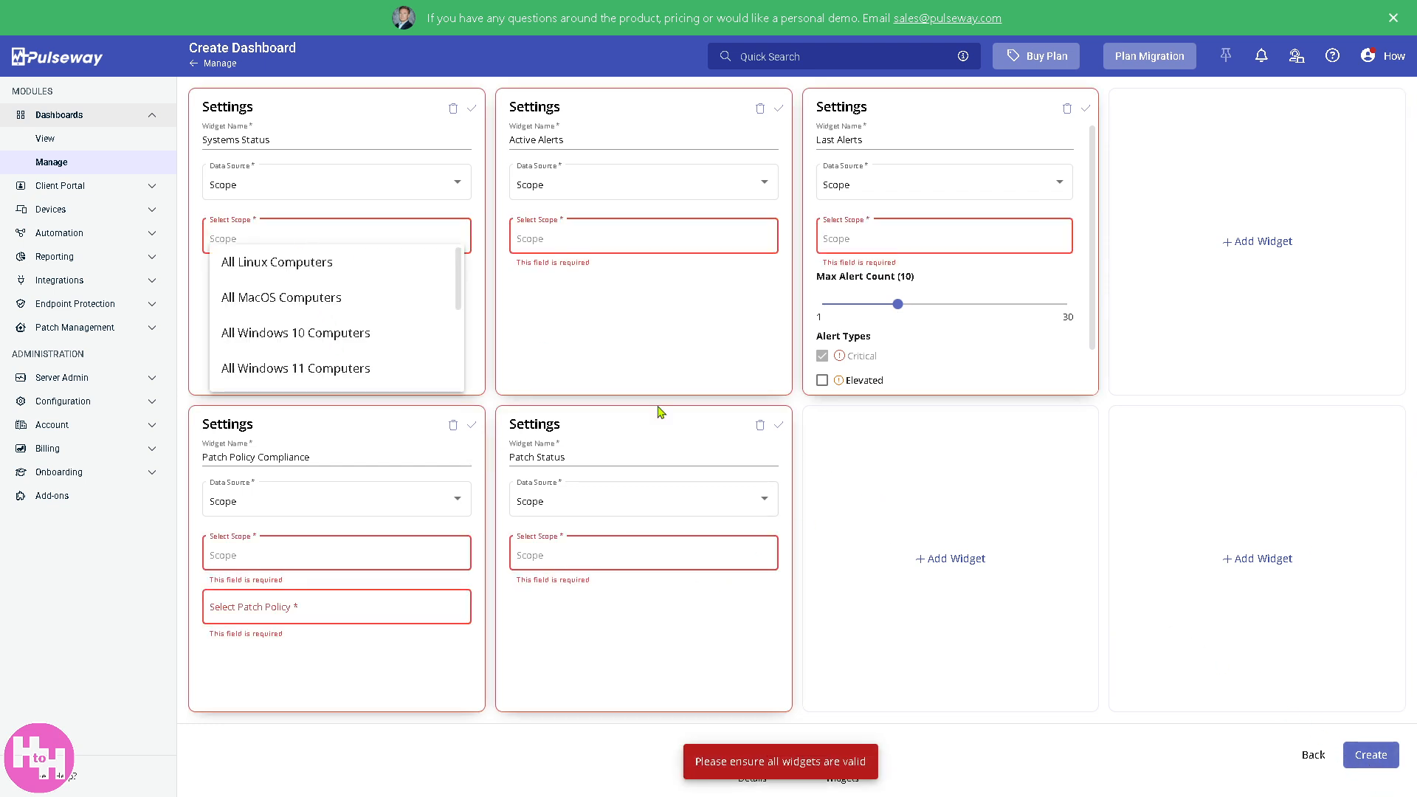
{"action": "left_click", "coordinate": [242, 263]}
{"action": "left_click", "coordinate": [635, 248]}
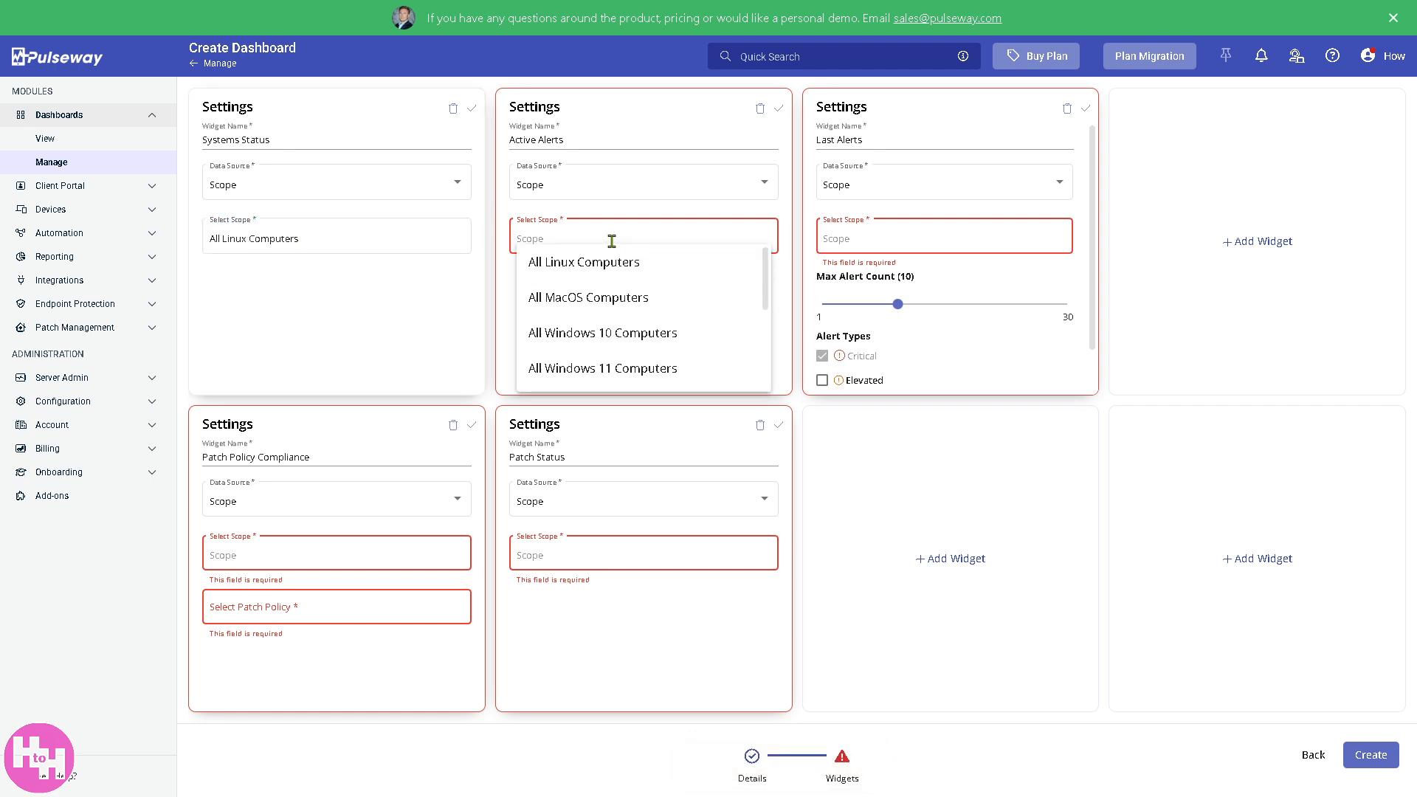
{"action": "left_click", "coordinate": [583, 299]}
{"action": "left_click", "coordinate": [889, 236]}
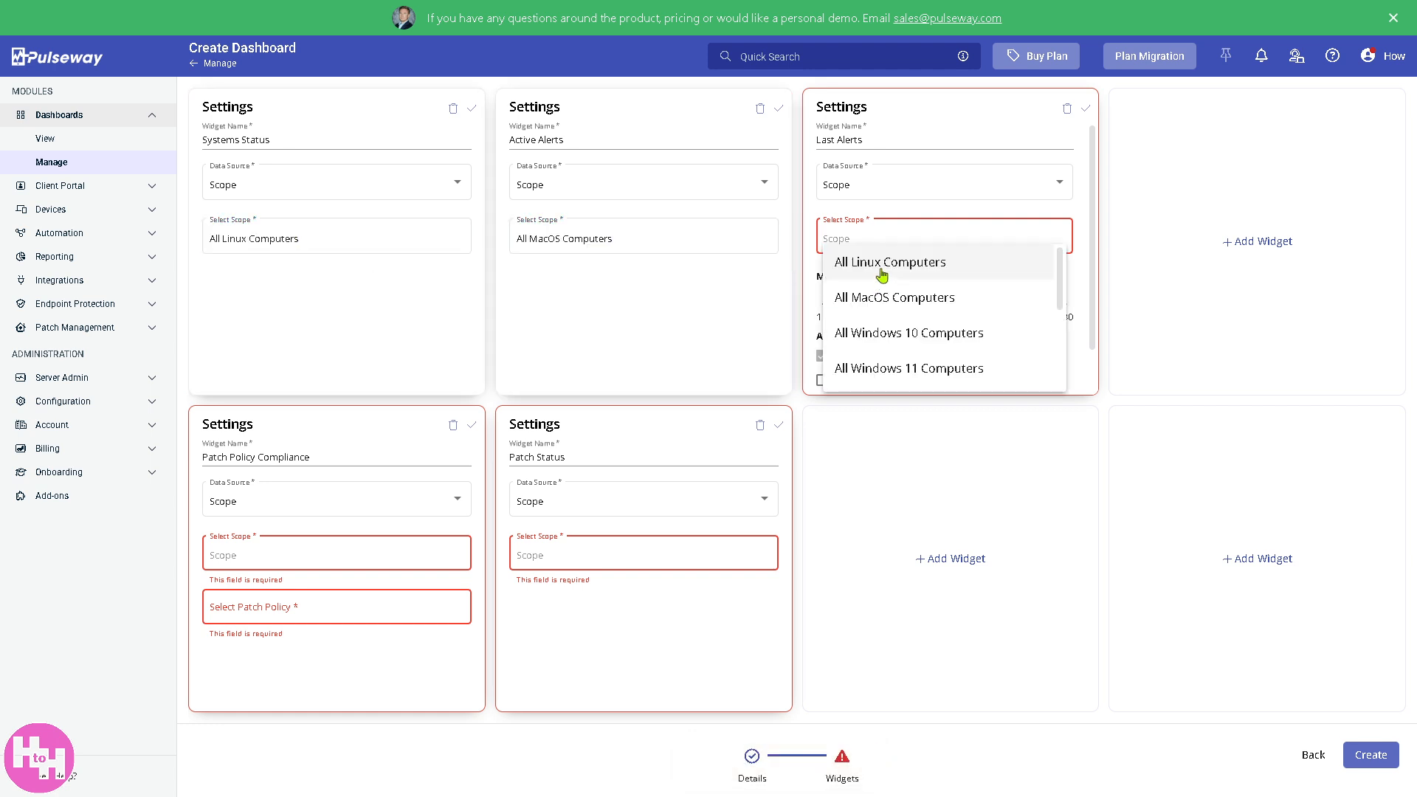
{"action": "left_click", "coordinate": [889, 333]}
- Scope the Patch Policy Compliance widget to All Windows 10 Computers and assign the first sample OS & 3rd Party Patch Management policy for servers
{"action": "left_click", "coordinate": [320, 553]}
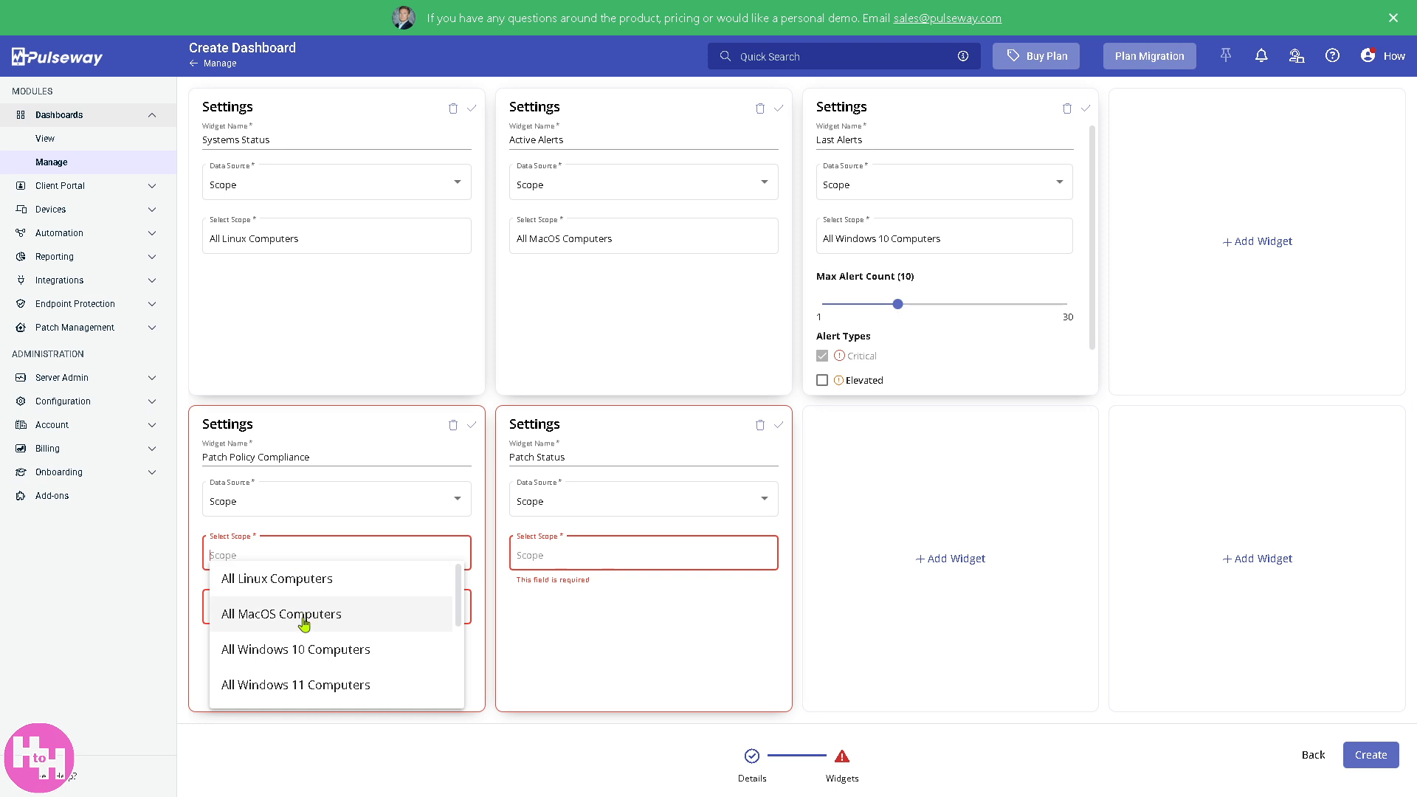
{"action": "left_click", "coordinate": [342, 648]}
{"action": "left_click", "coordinate": [342, 607]}
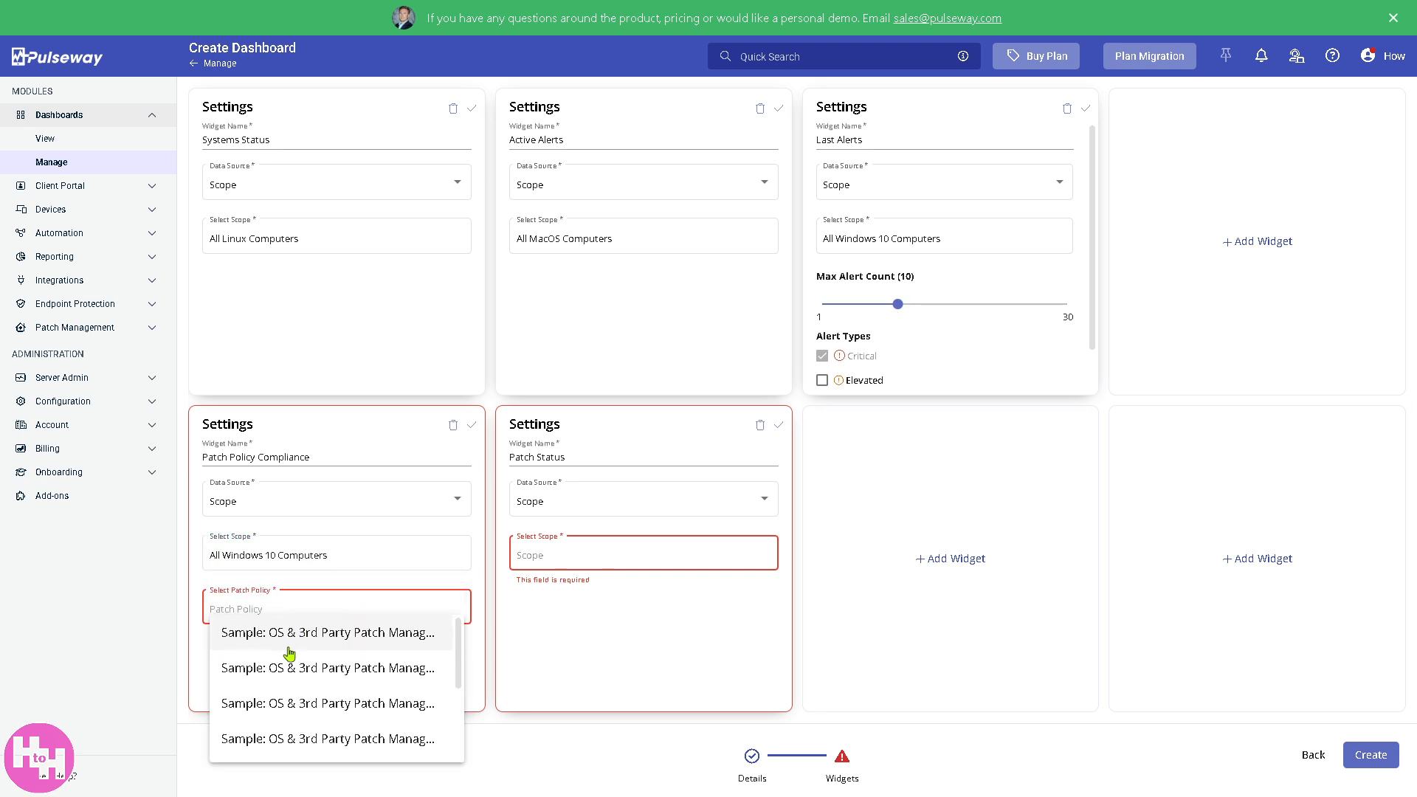
{"action": "left_click", "coordinate": [308, 636]}
- Scope the Patch Status widget to All MacOS Computers and try to create the dashboard
{"action": "left_click", "coordinate": [555, 555]}
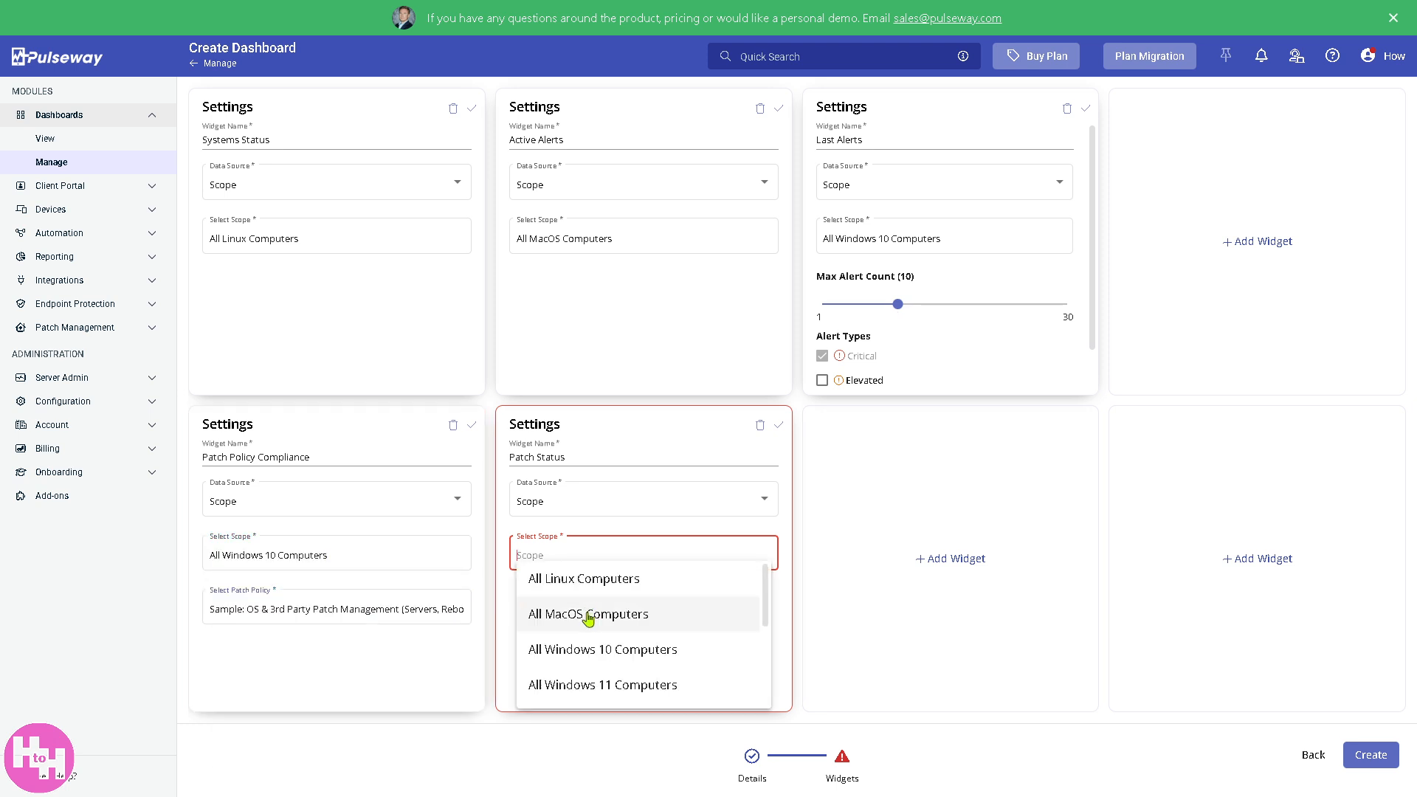
{"action": "left_click", "coordinate": [588, 611]}
{"action": "left_click", "coordinate": [1371, 755]}
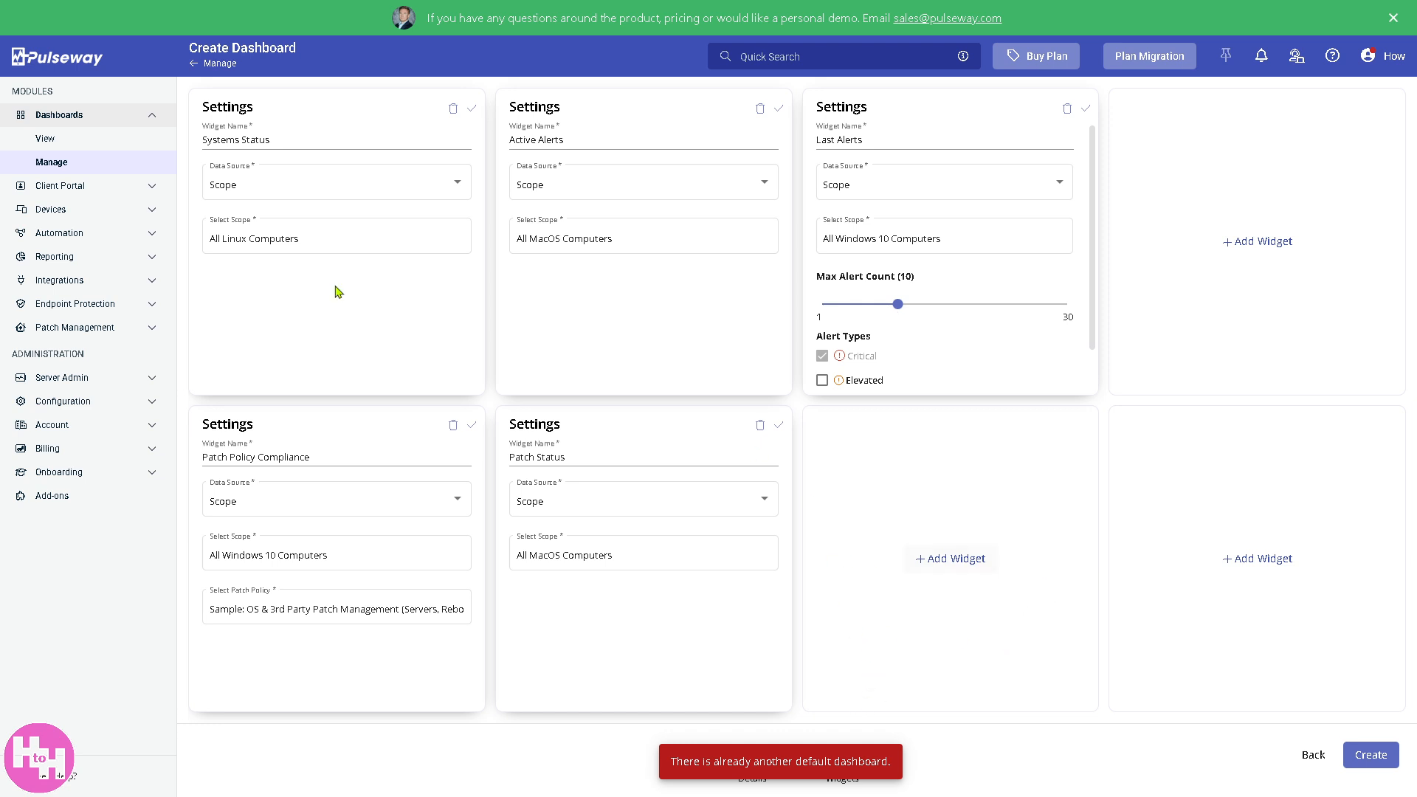
- Examine the Client Portal's Overview, Troubleshooters, End User Accounts, and Conversations pages
{"action": "left_click", "coordinate": [66, 192]}
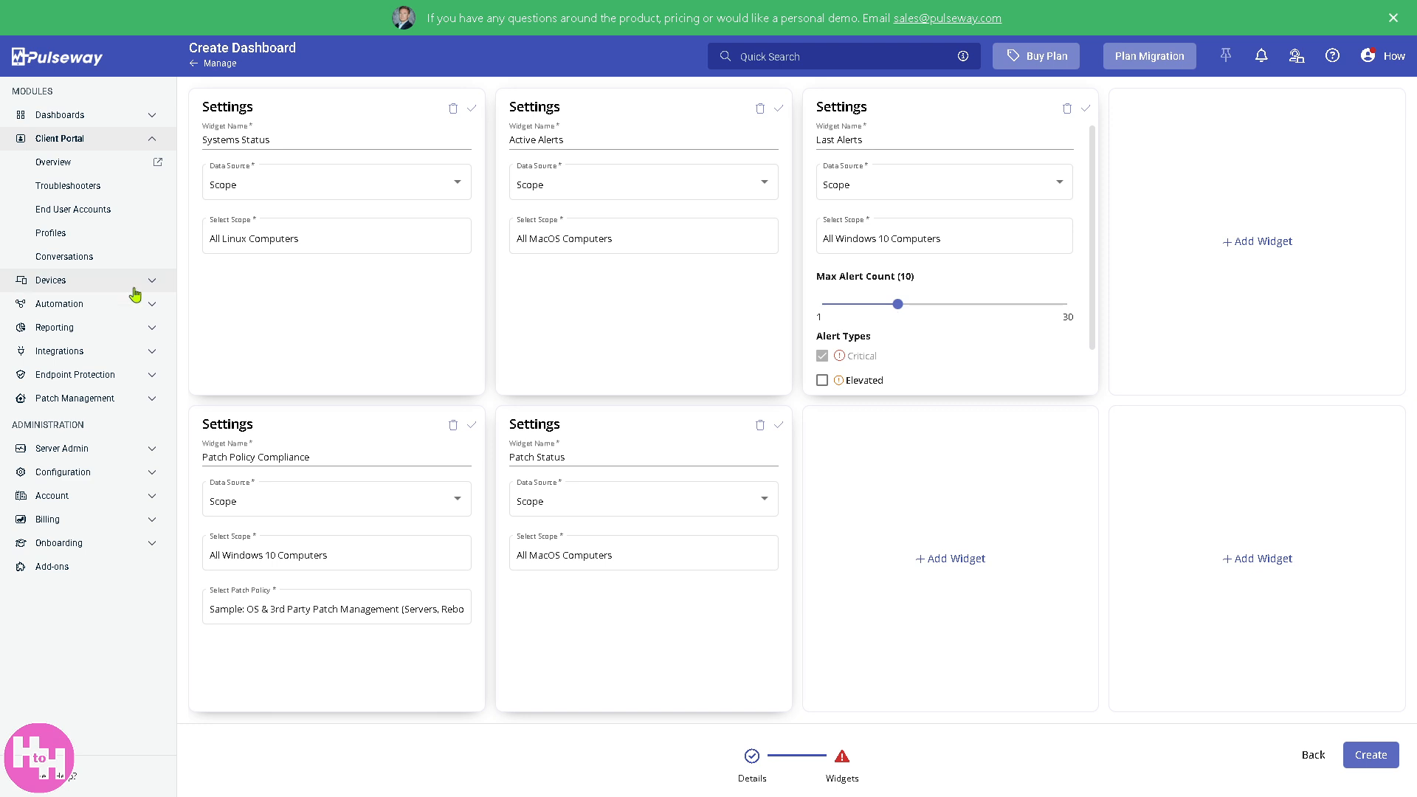
{"action": "left_click", "coordinate": [54, 162]}
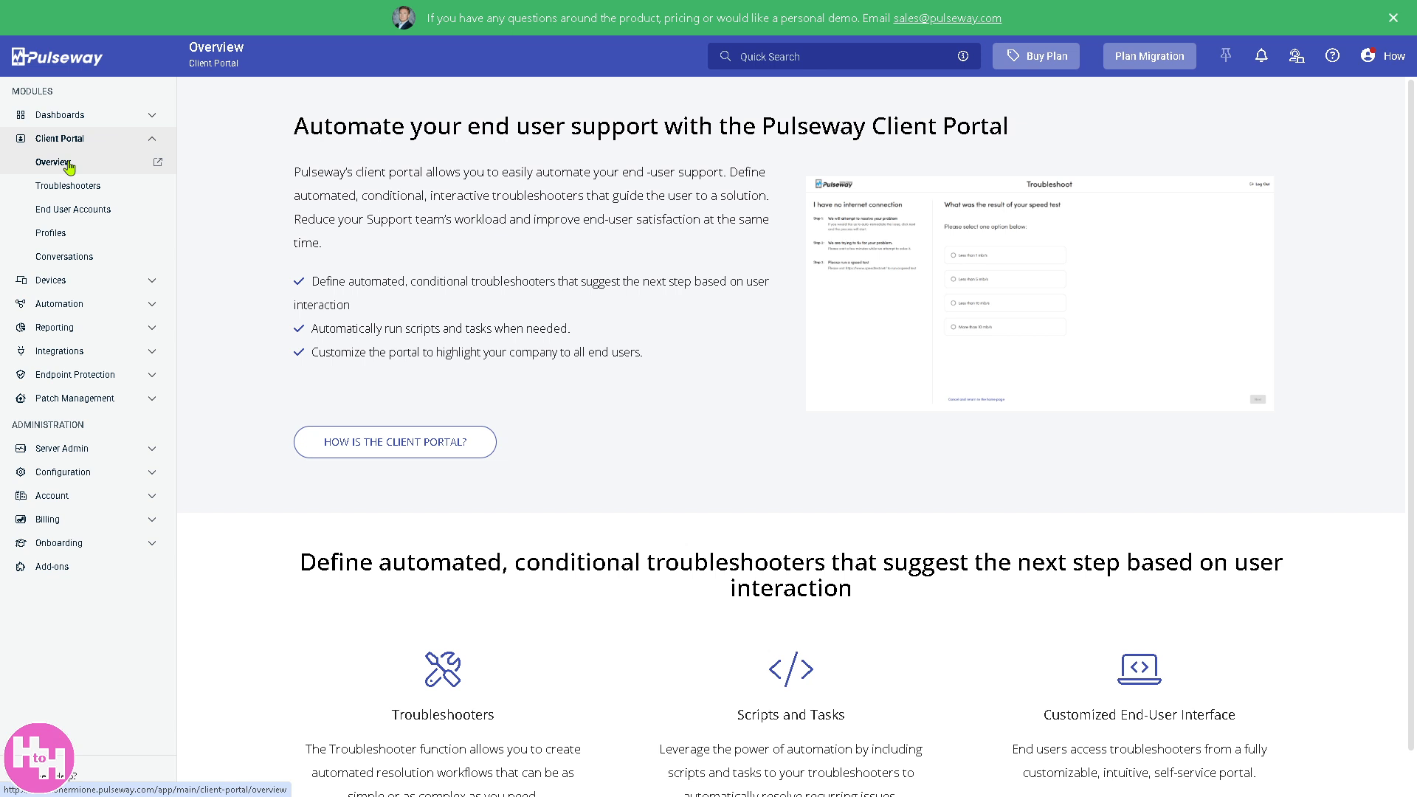
{"action": "left_click", "coordinate": [103, 196]}
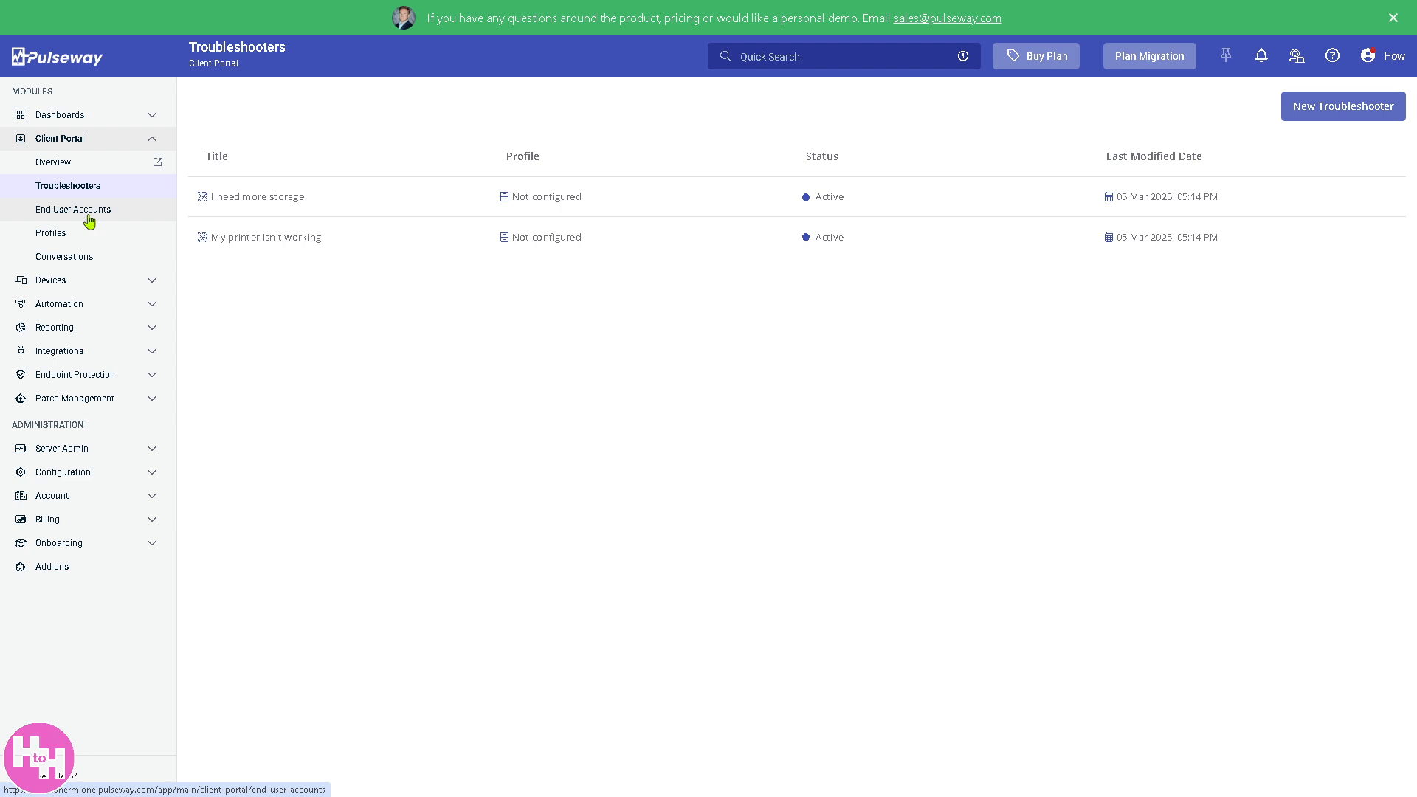
{"action": "left_click", "coordinate": [89, 214]}
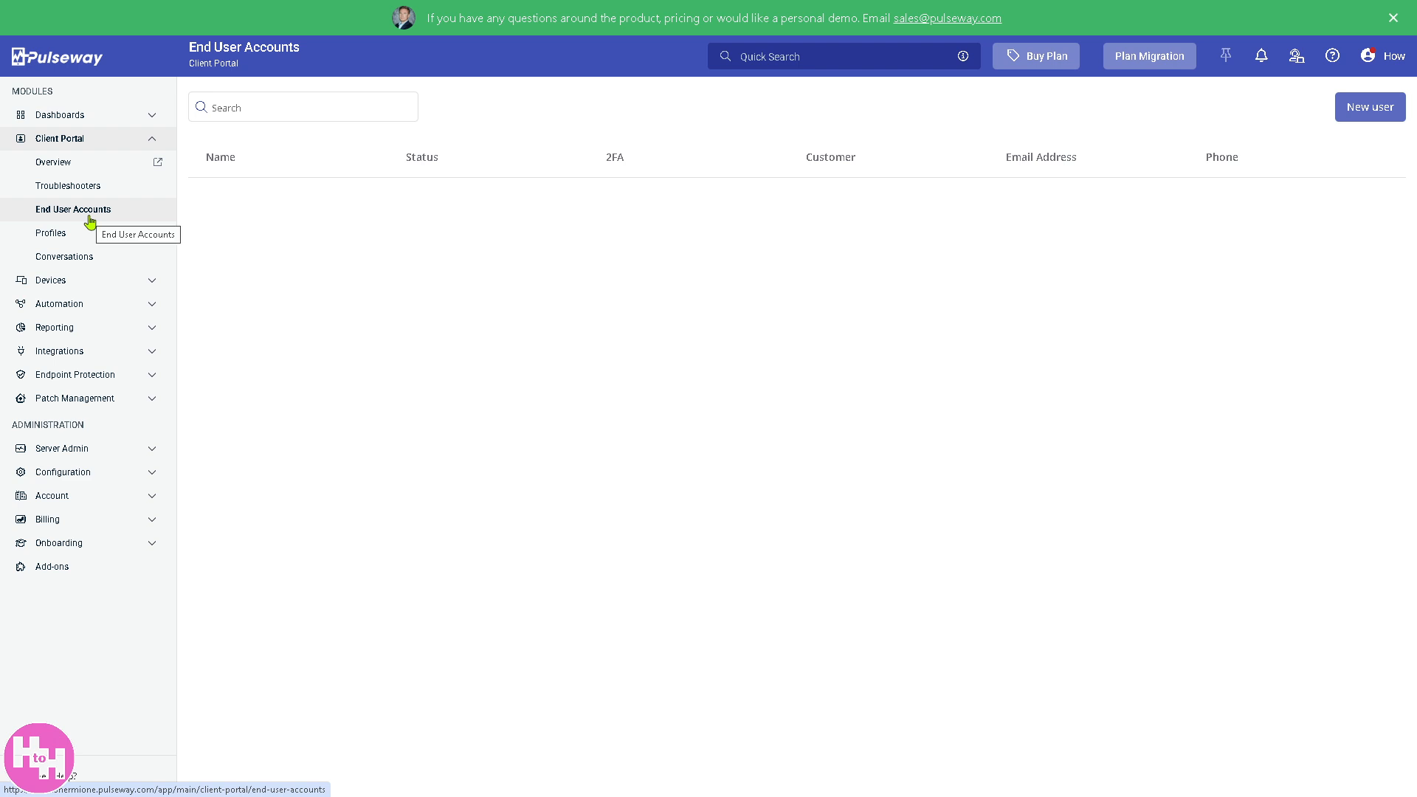
{"action": "left_click", "coordinate": [74, 257]}
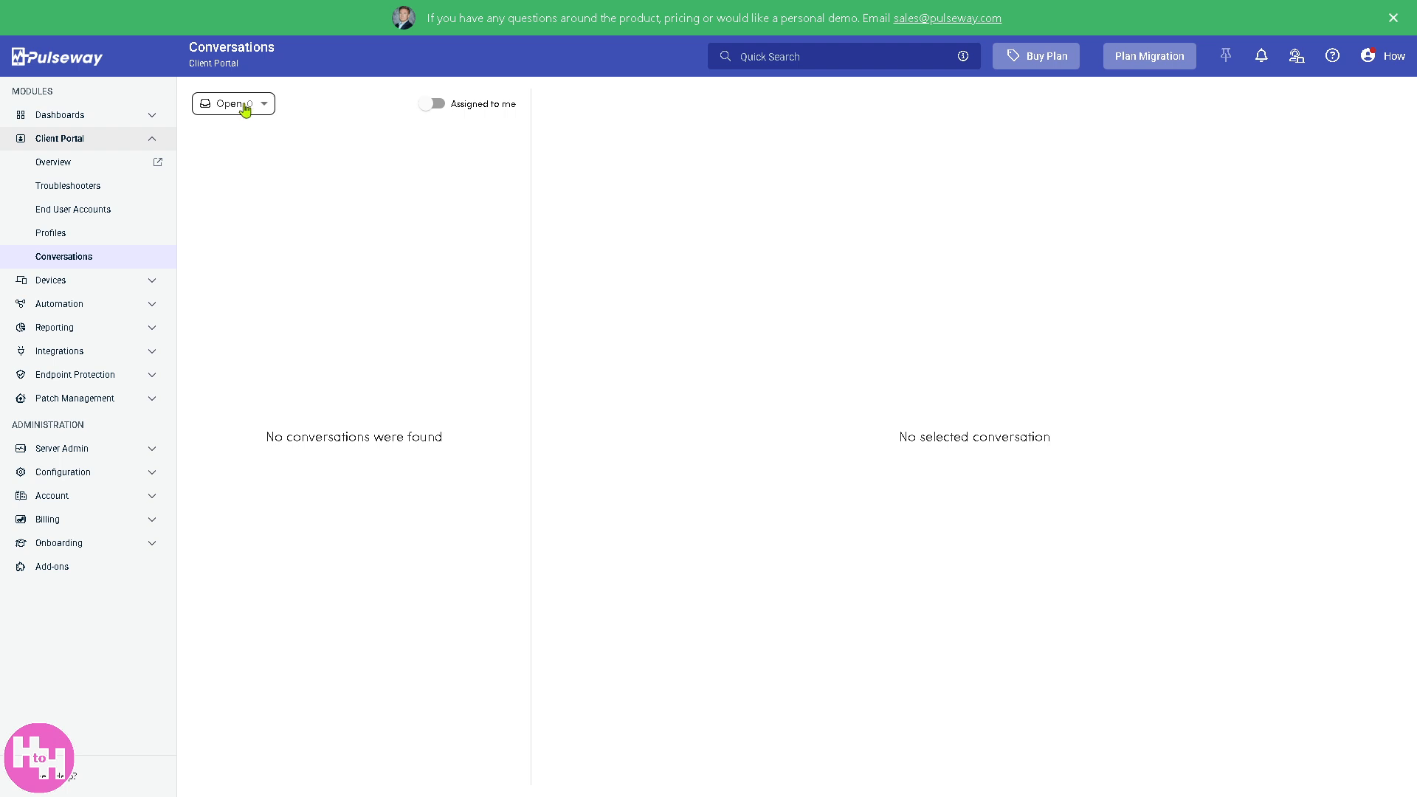
- Open Device Management and review the columns offered for the device table
{"action": "left_click", "coordinate": [104, 282]}
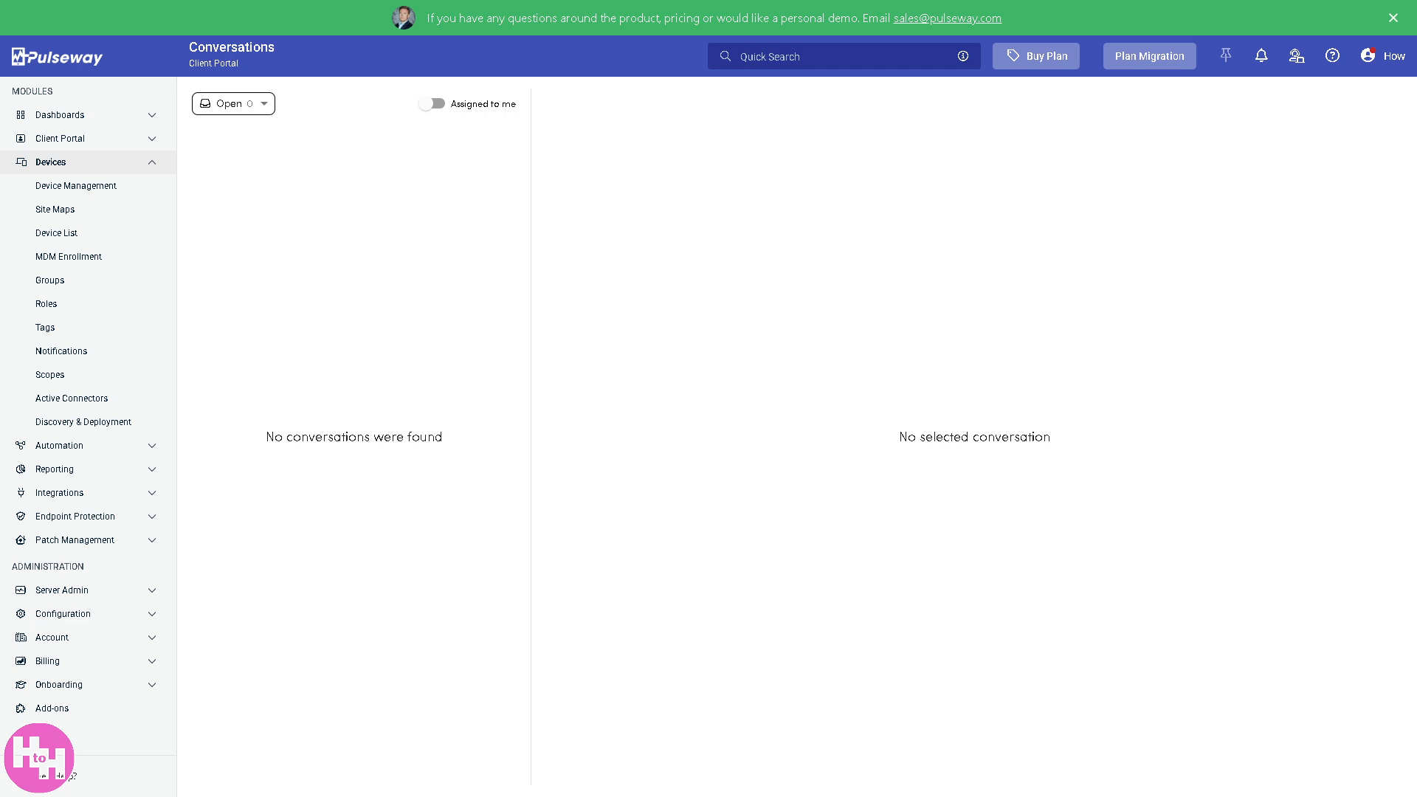
{"action": "left_click", "coordinate": [107, 190]}
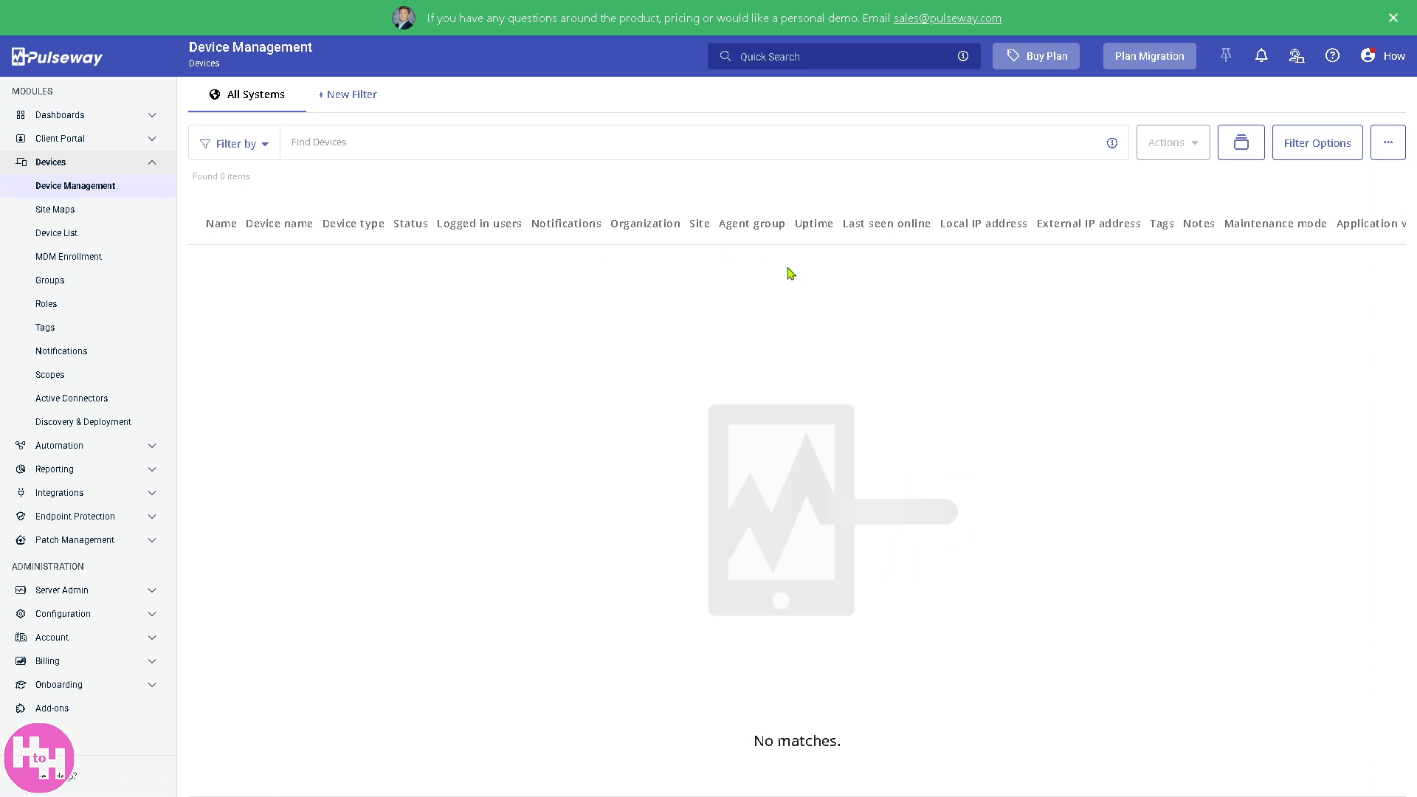
{"action": "left_click", "coordinate": [1316, 150]}
{"action": "scroll", "coordinate": [1219, 272], "scroll_direction": "down", "scroll_amount": 3}
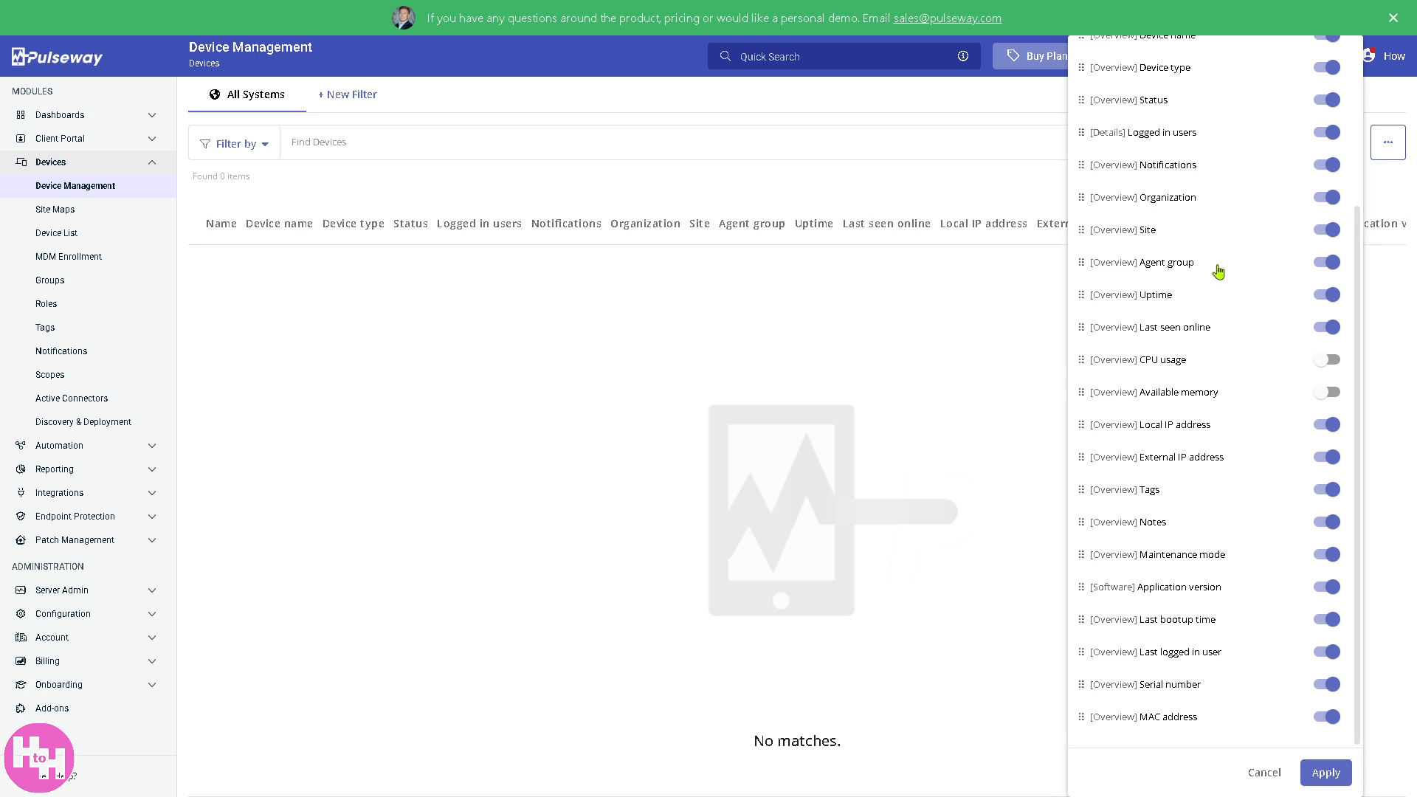
{"action": "left_click", "coordinate": [642, 364]}
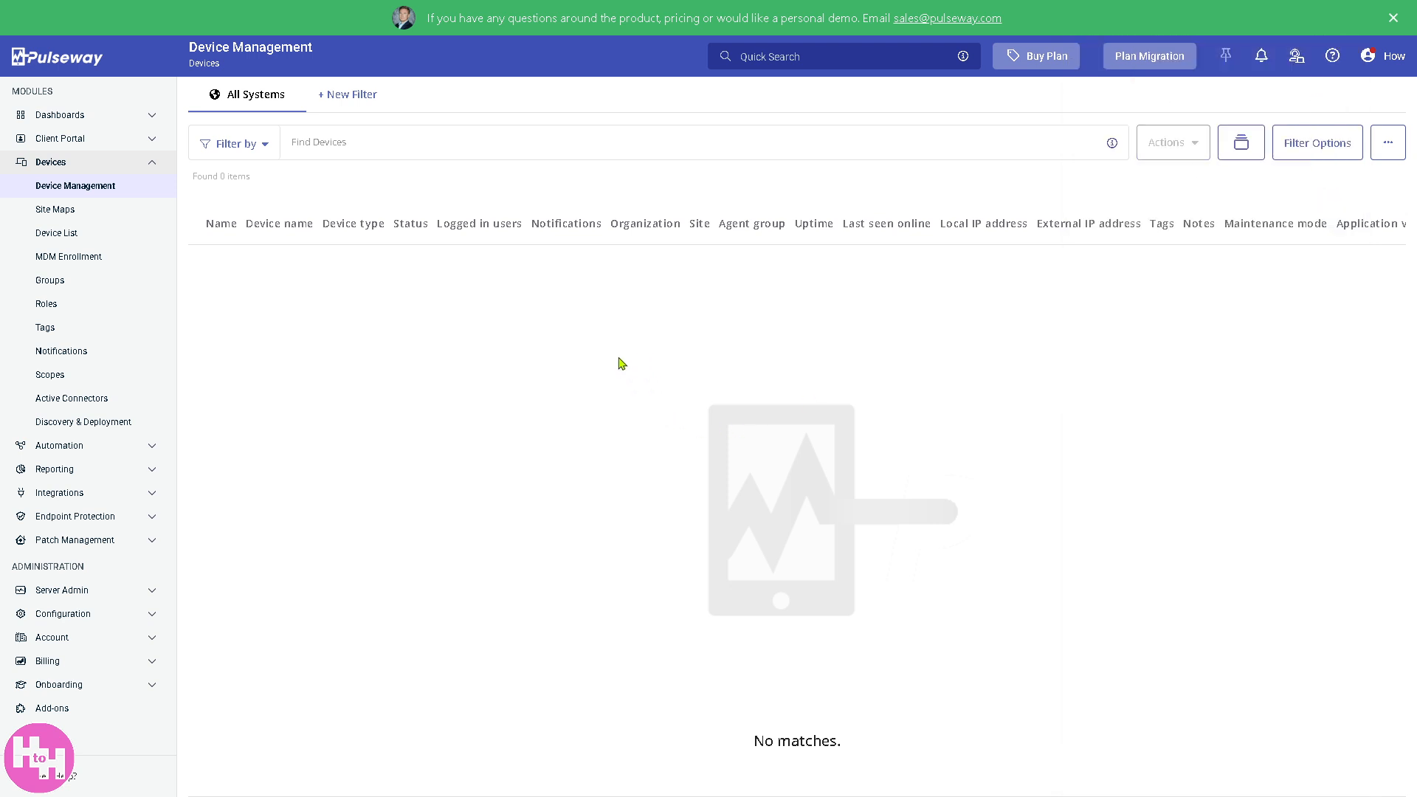
- Look through the Site Maps, Device List, and MDM Enrollment pages for devices, returning to the Device List
{"action": "left_click", "coordinate": [85, 215]}
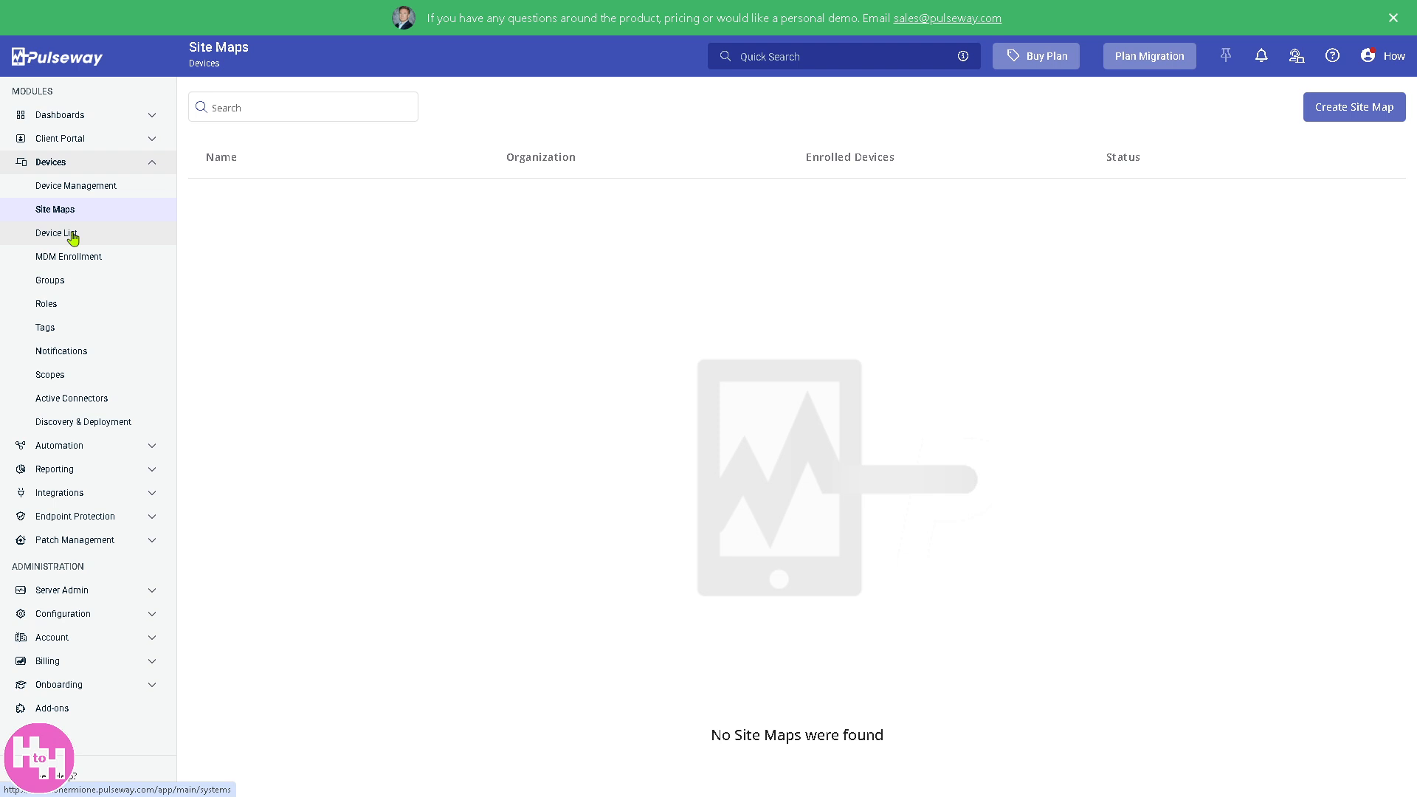
{"action": "left_click", "coordinate": [73, 236]}
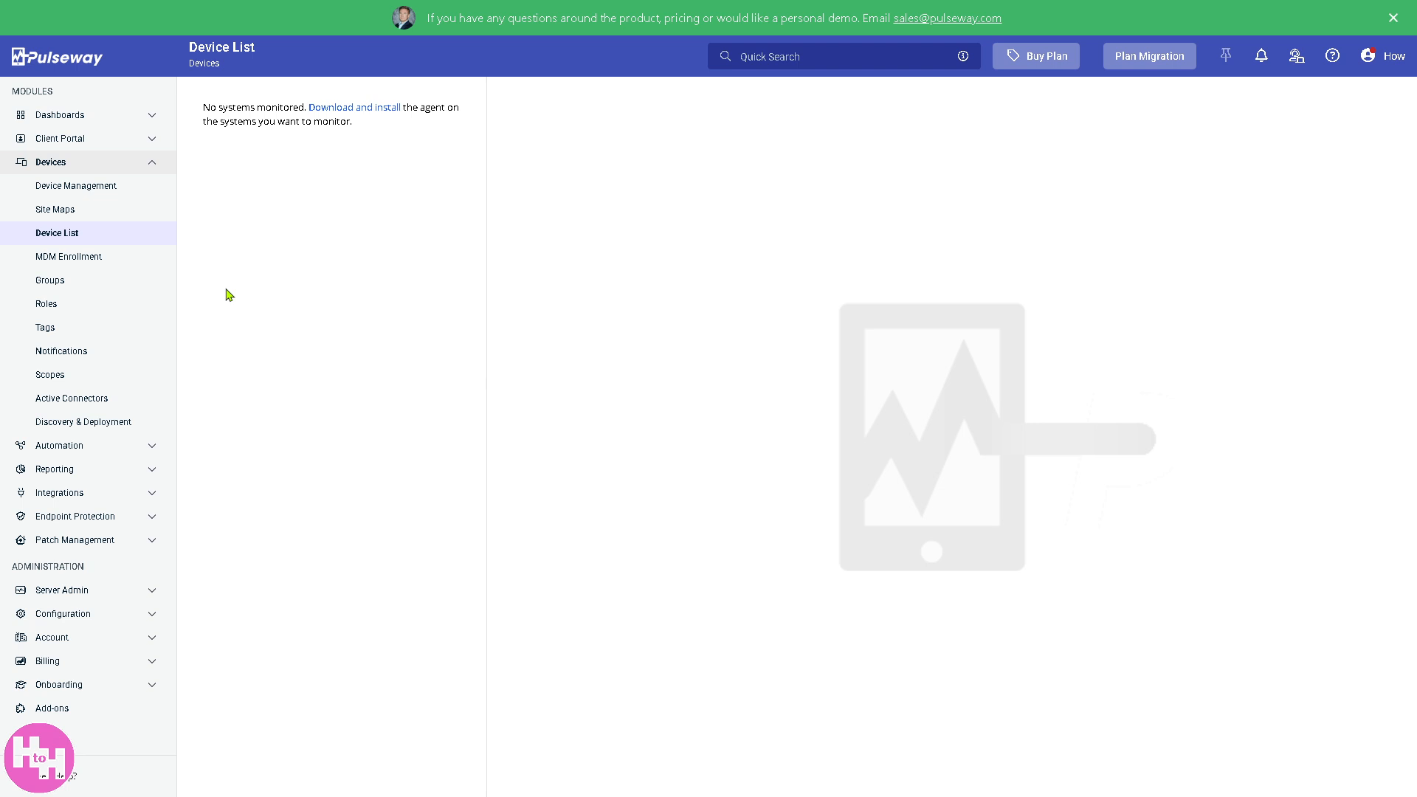
{"action": "left_click", "coordinate": [69, 258]}
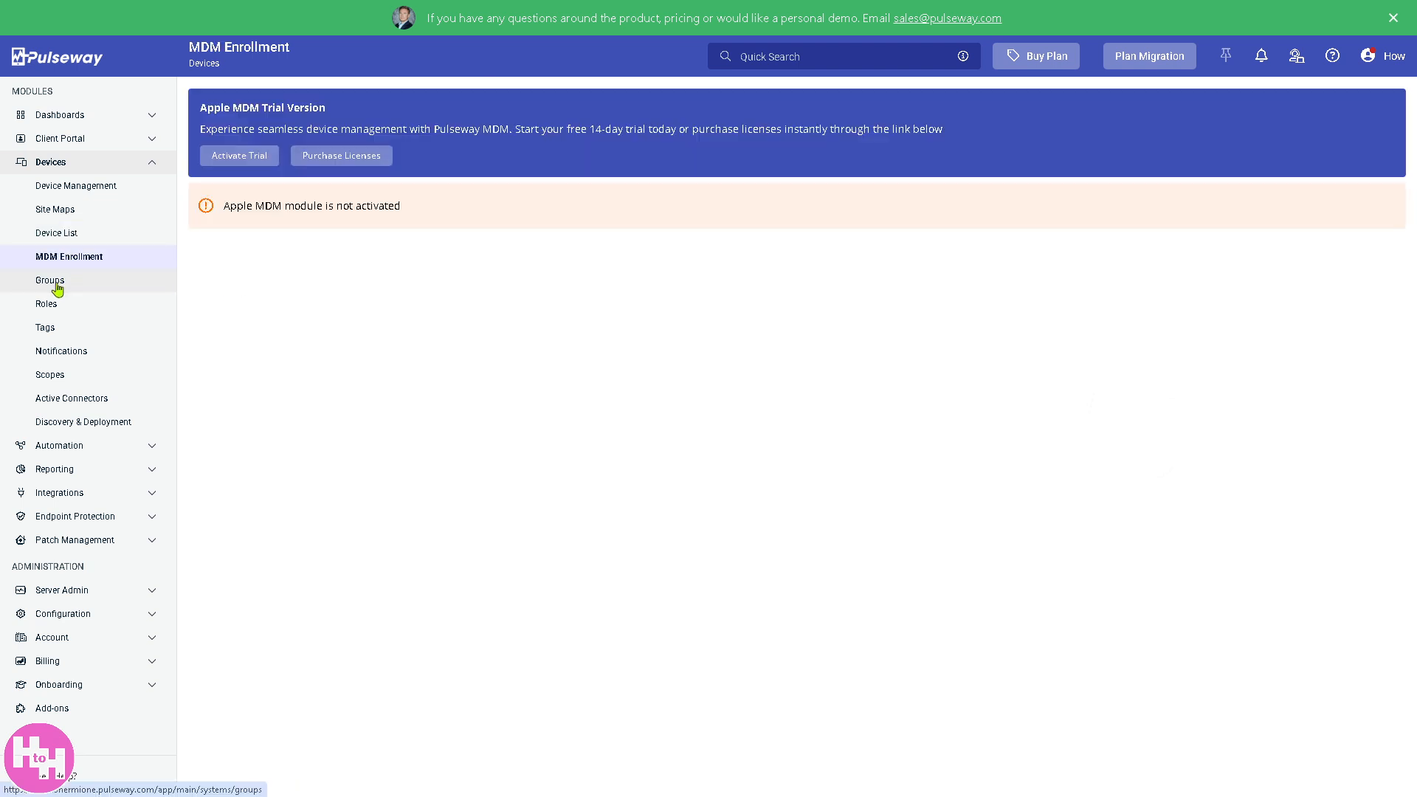
{"action": "left_click", "coordinate": [62, 242]}
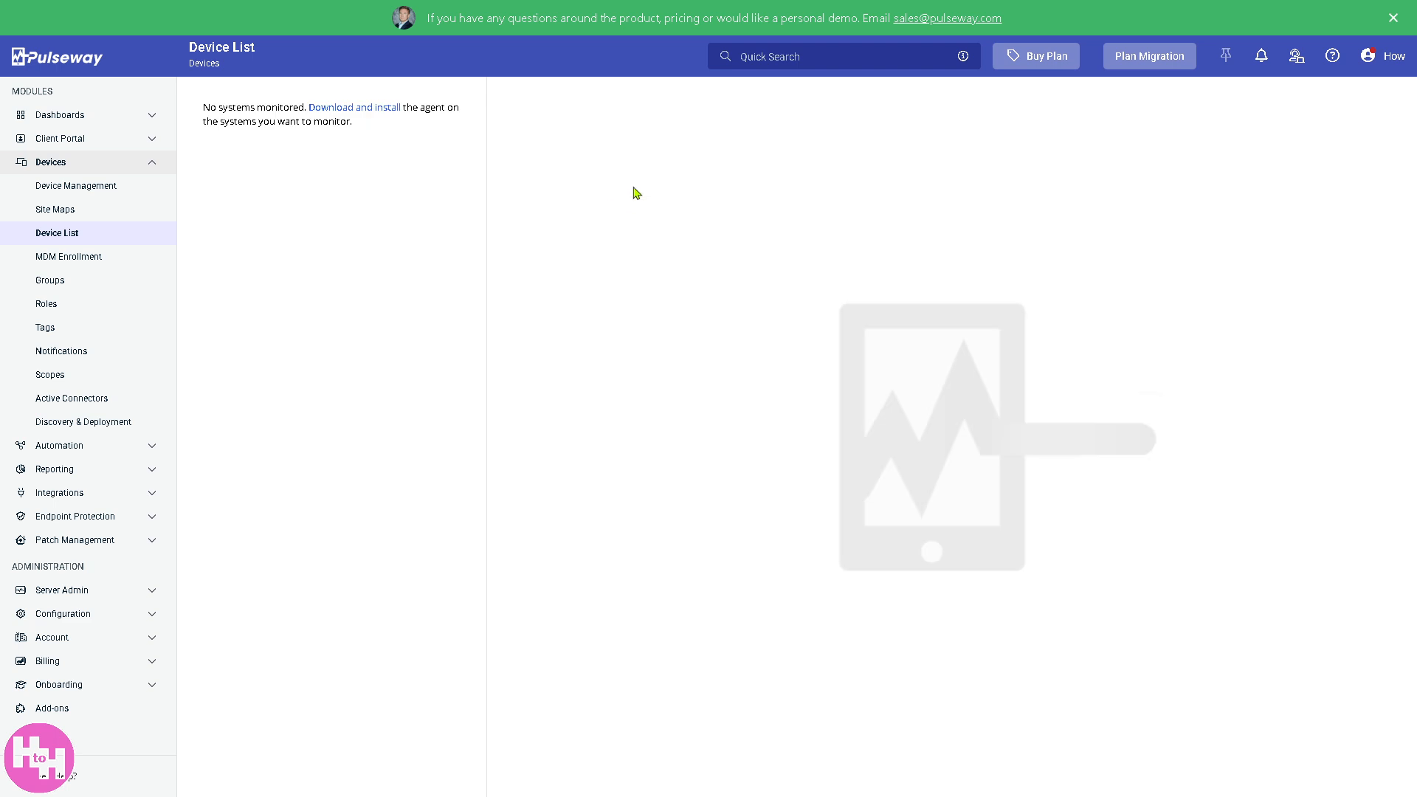
- Browse the device organization pages from Groups and Roles through Tags, Notifications, and Active Connectors
{"action": "left_click", "coordinate": [50, 281]}
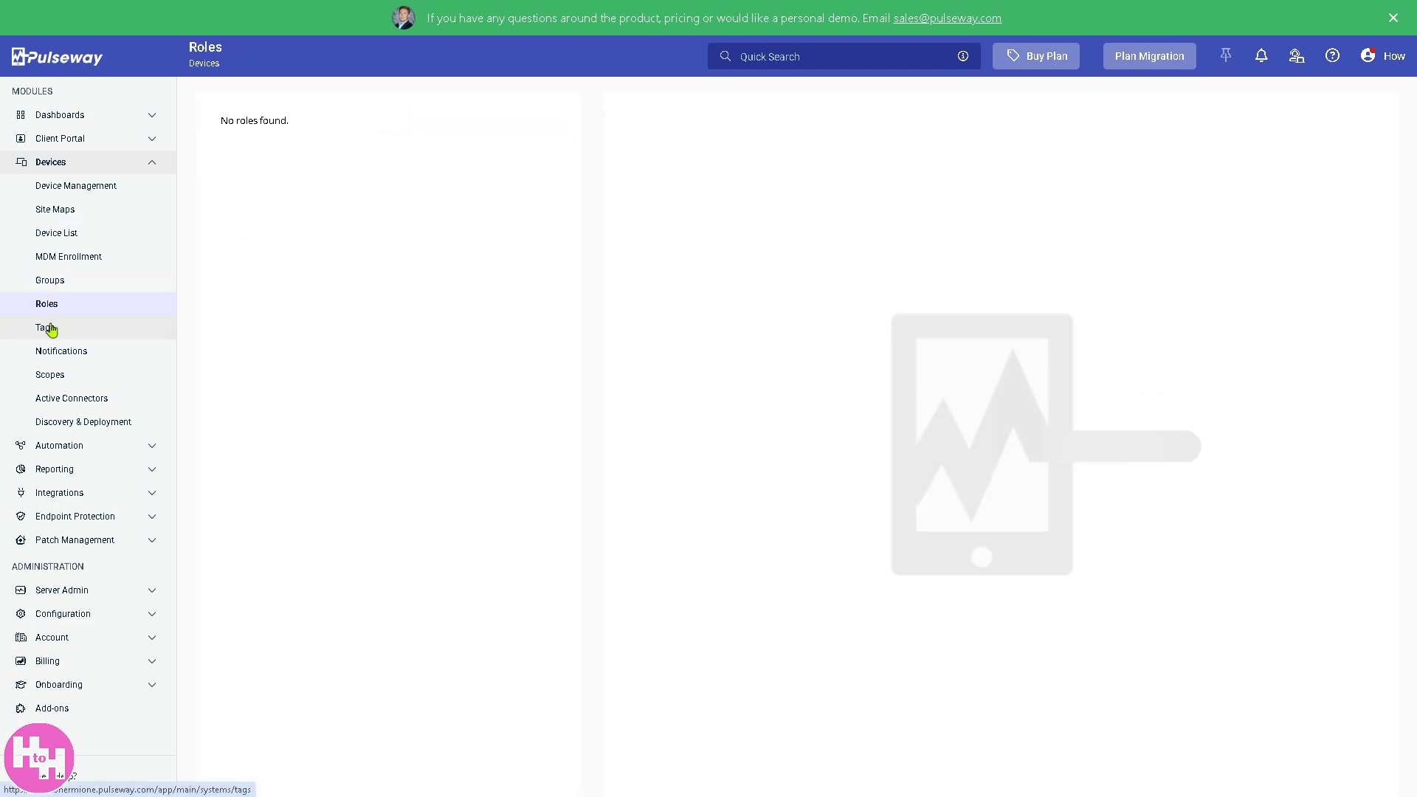
{"action": "left_click", "coordinate": [47, 327]}
{"action": "left_click", "coordinate": [68, 354]}
{"action": "left_click", "coordinate": [82, 399]}
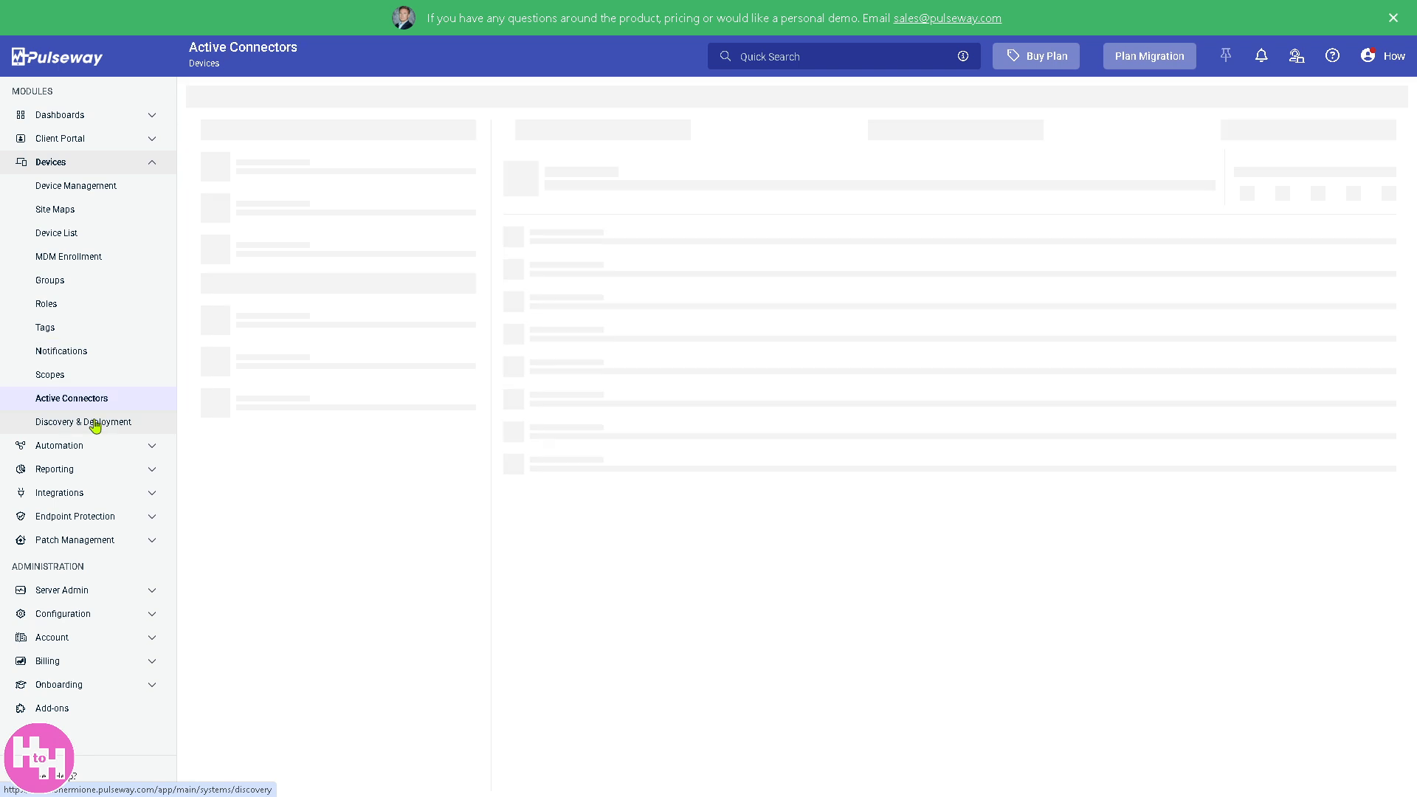
- View the Discovery & Deployment page, dismissing the first-agent installation and Add Probe dialogs
{"action": "left_click", "coordinate": [102, 423]}
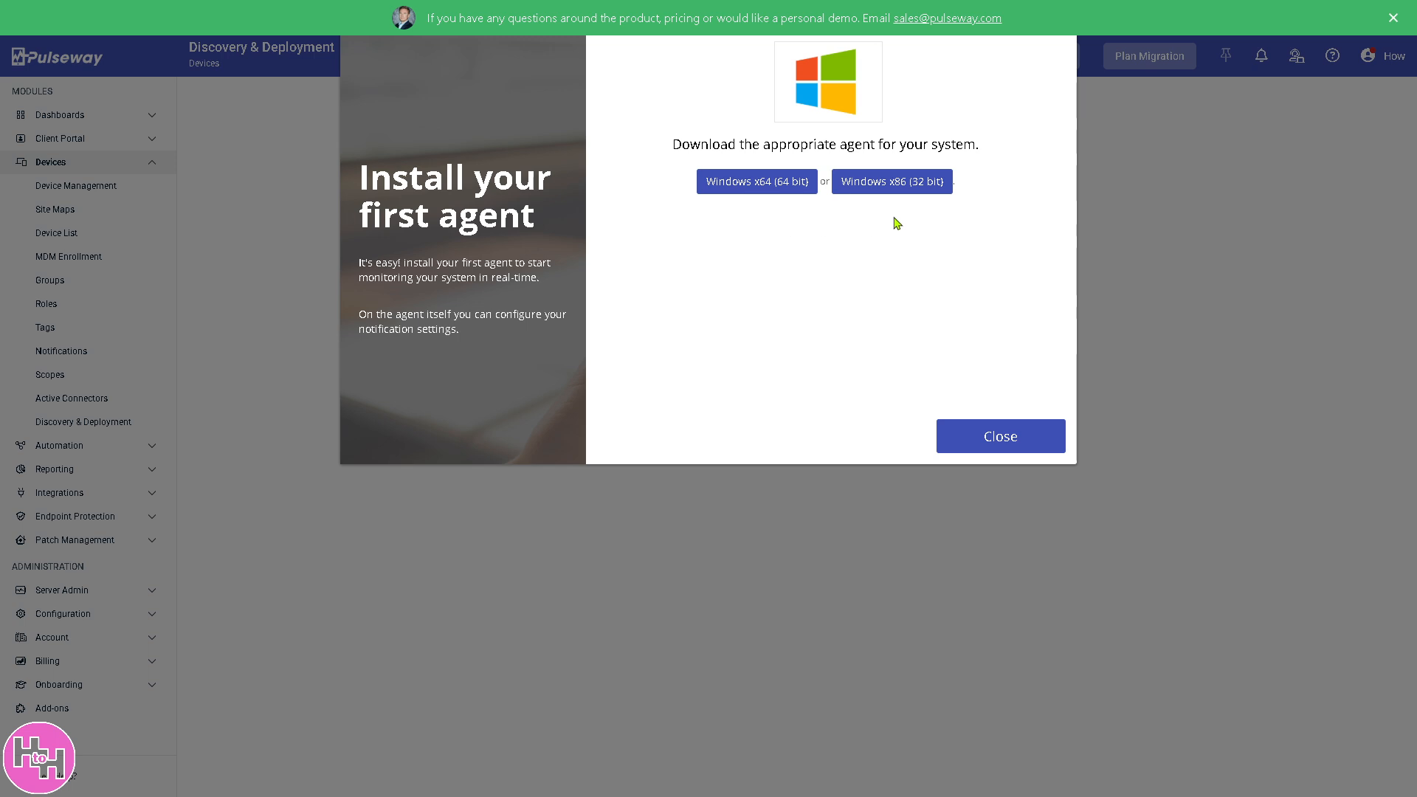
{"action": "left_click", "coordinate": [1001, 436]}
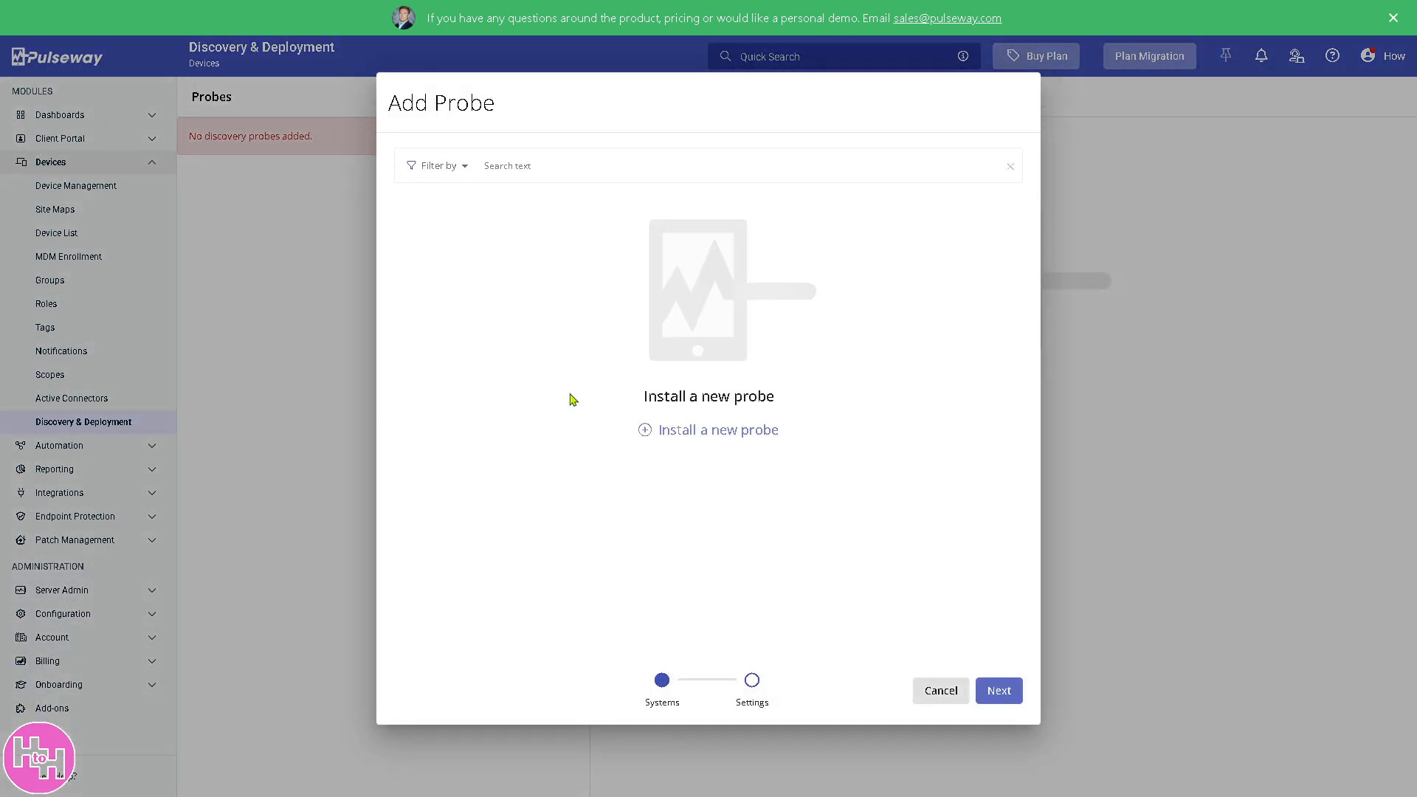
{"action": "left_click", "coordinate": [941, 691]}
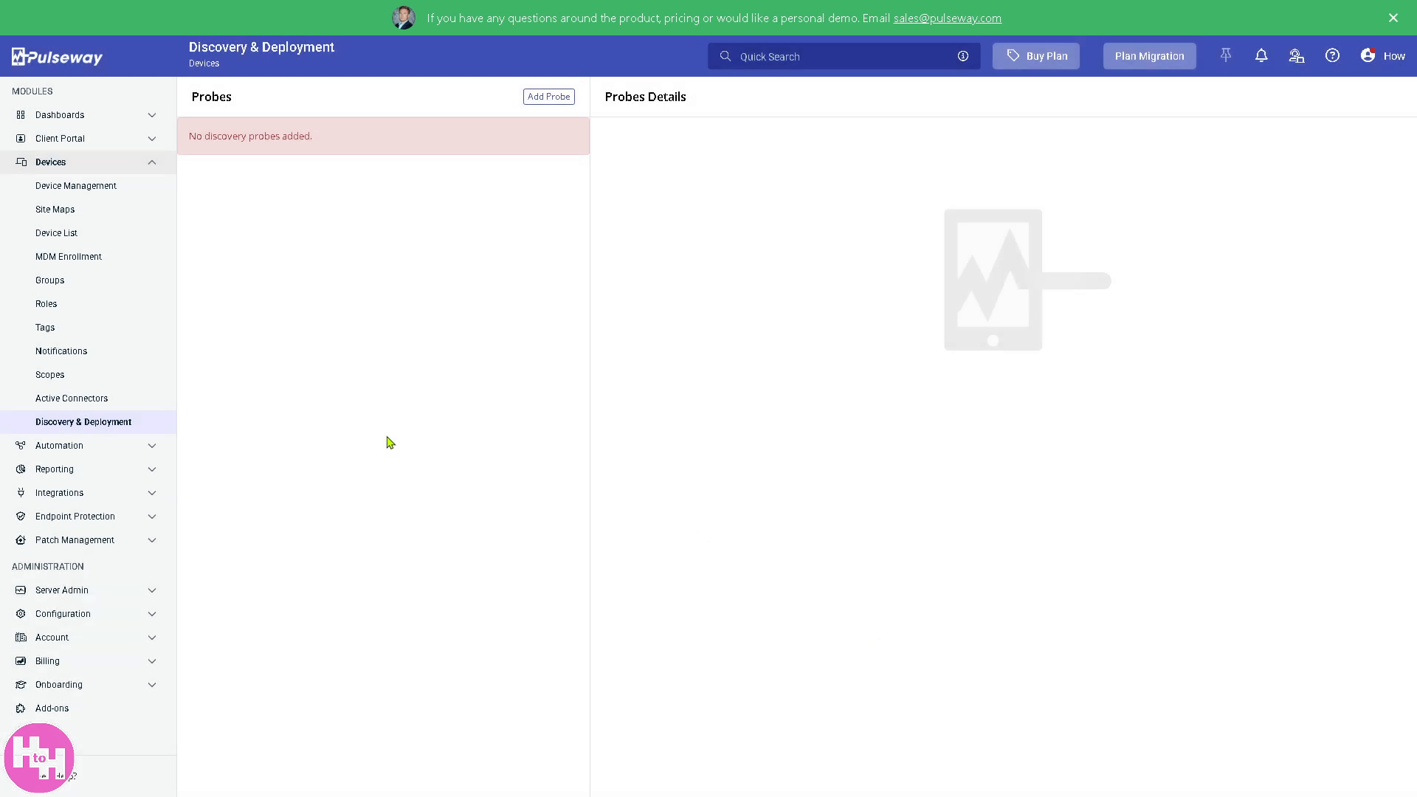
- Examine the automation script folders and the list of existing workflows
{"action": "left_click", "coordinate": [59, 449]}
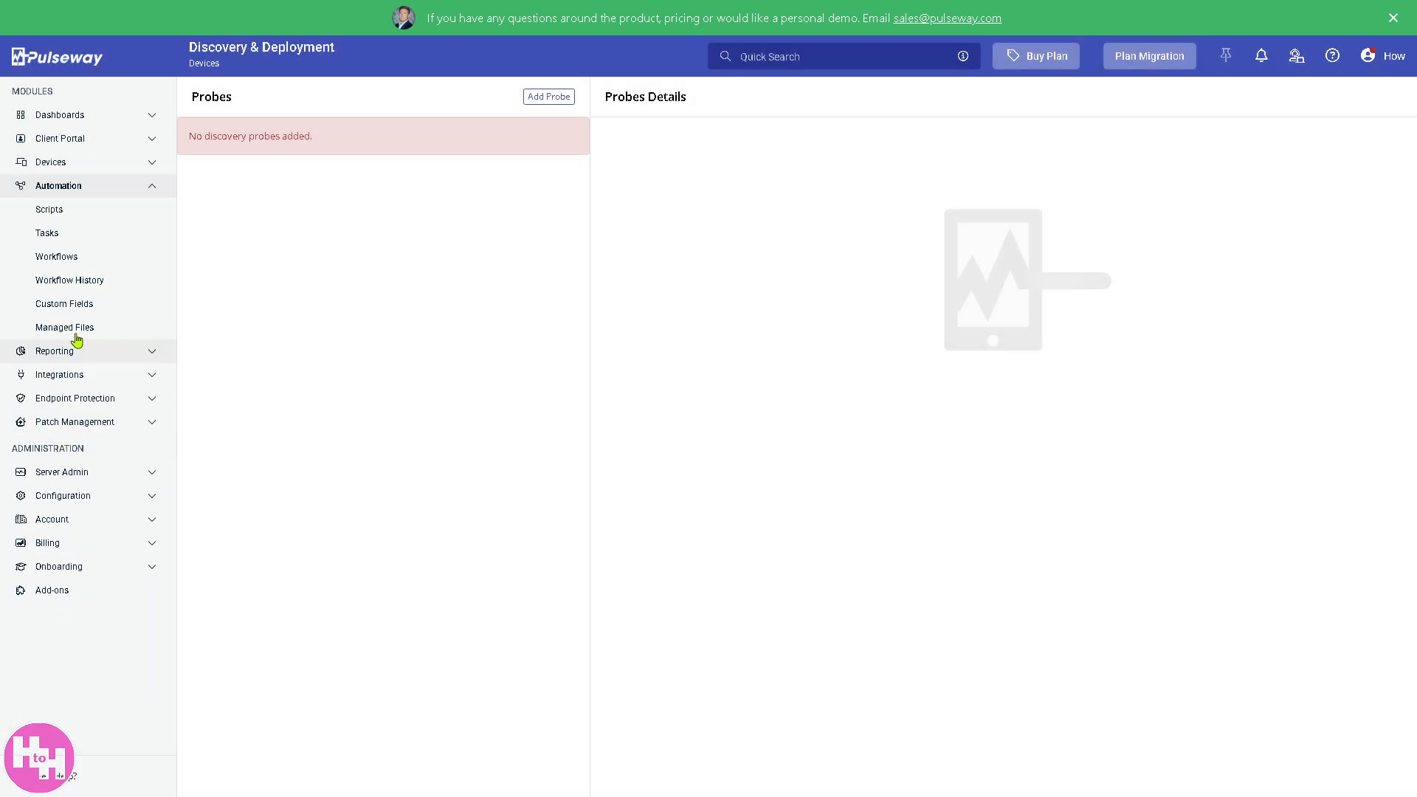
{"action": "left_click", "coordinate": [81, 211]}
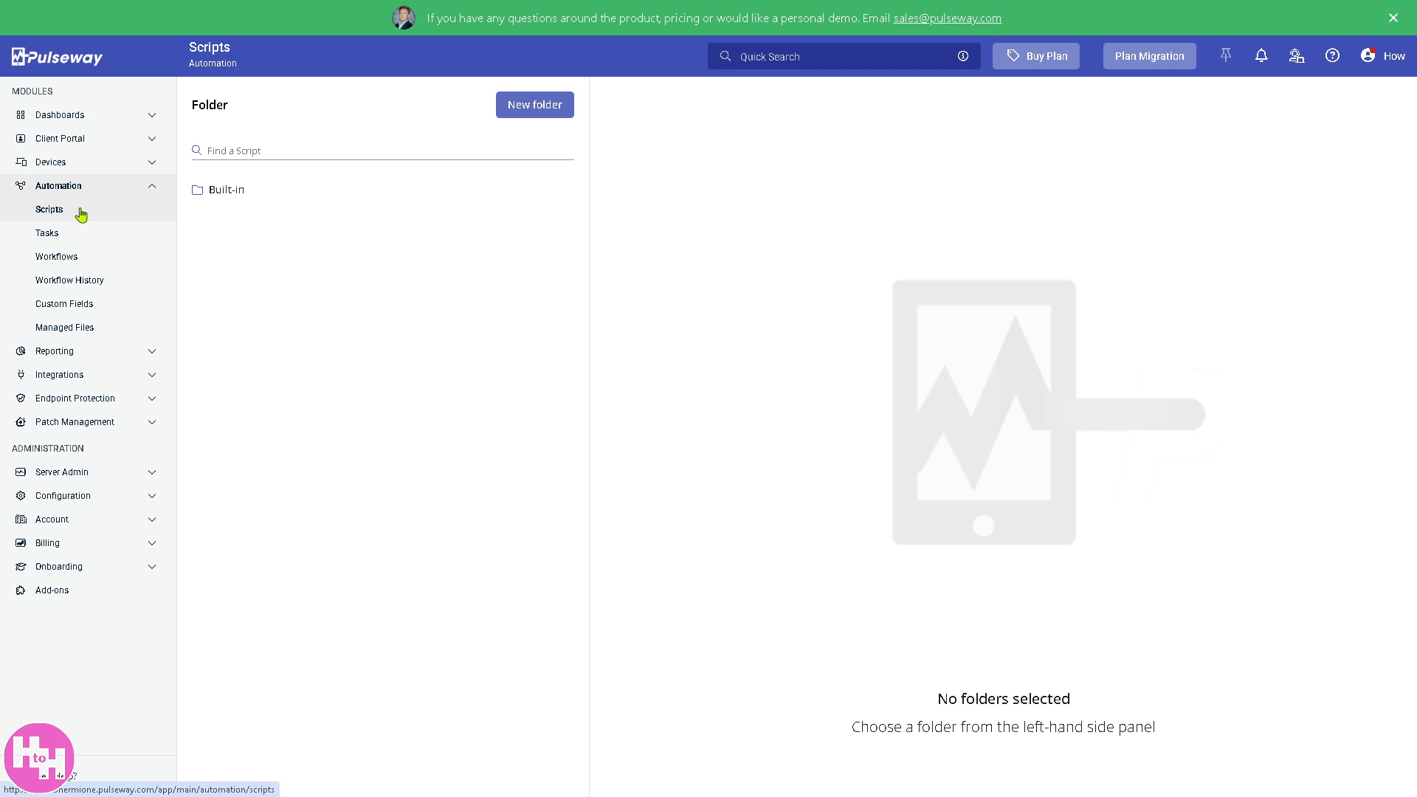
{"action": "left_click", "coordinate": [57, 258]}
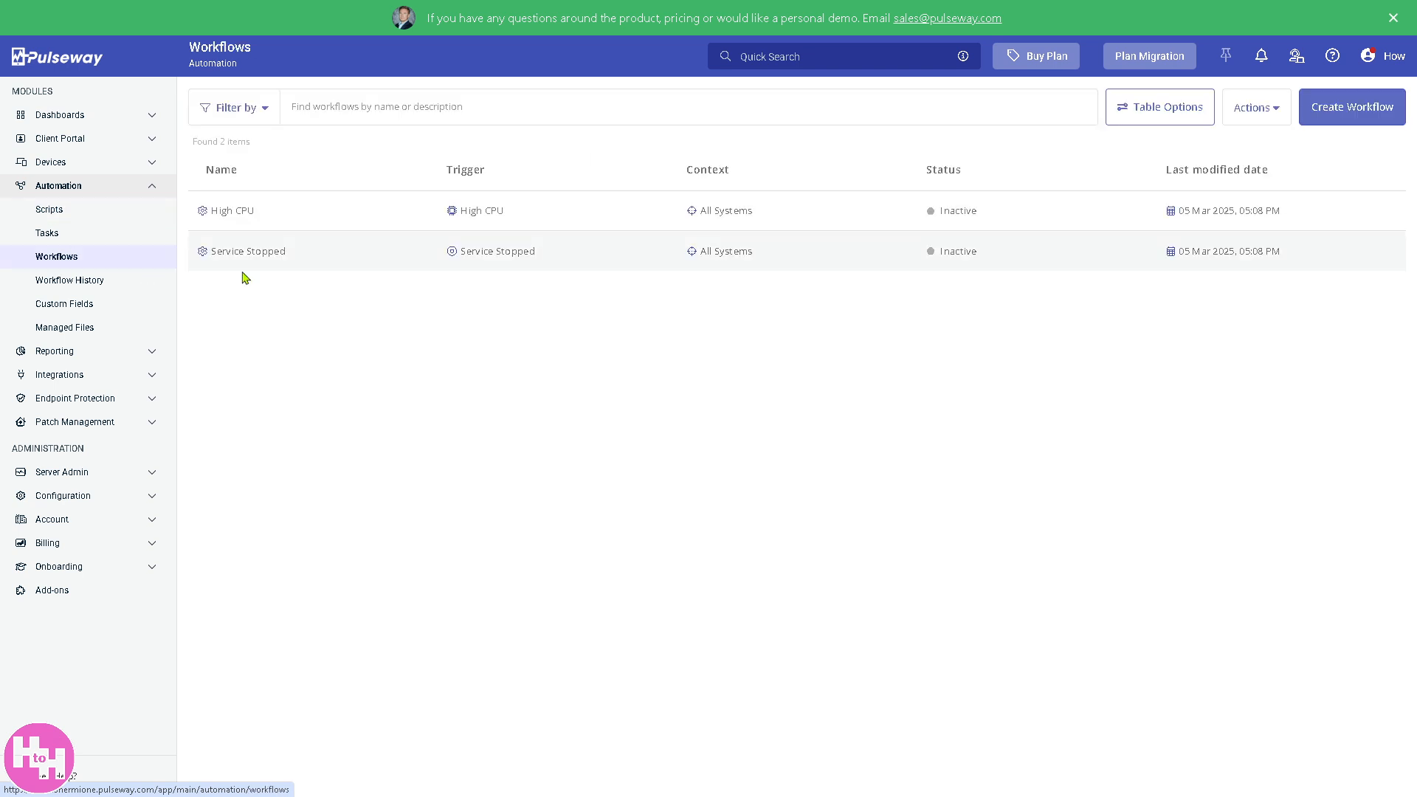
- Start a new automation workflow and name it "ow to Use Pulseway RMM Software |"
{"action": "left_click", "coordinate": [1328, 117]}
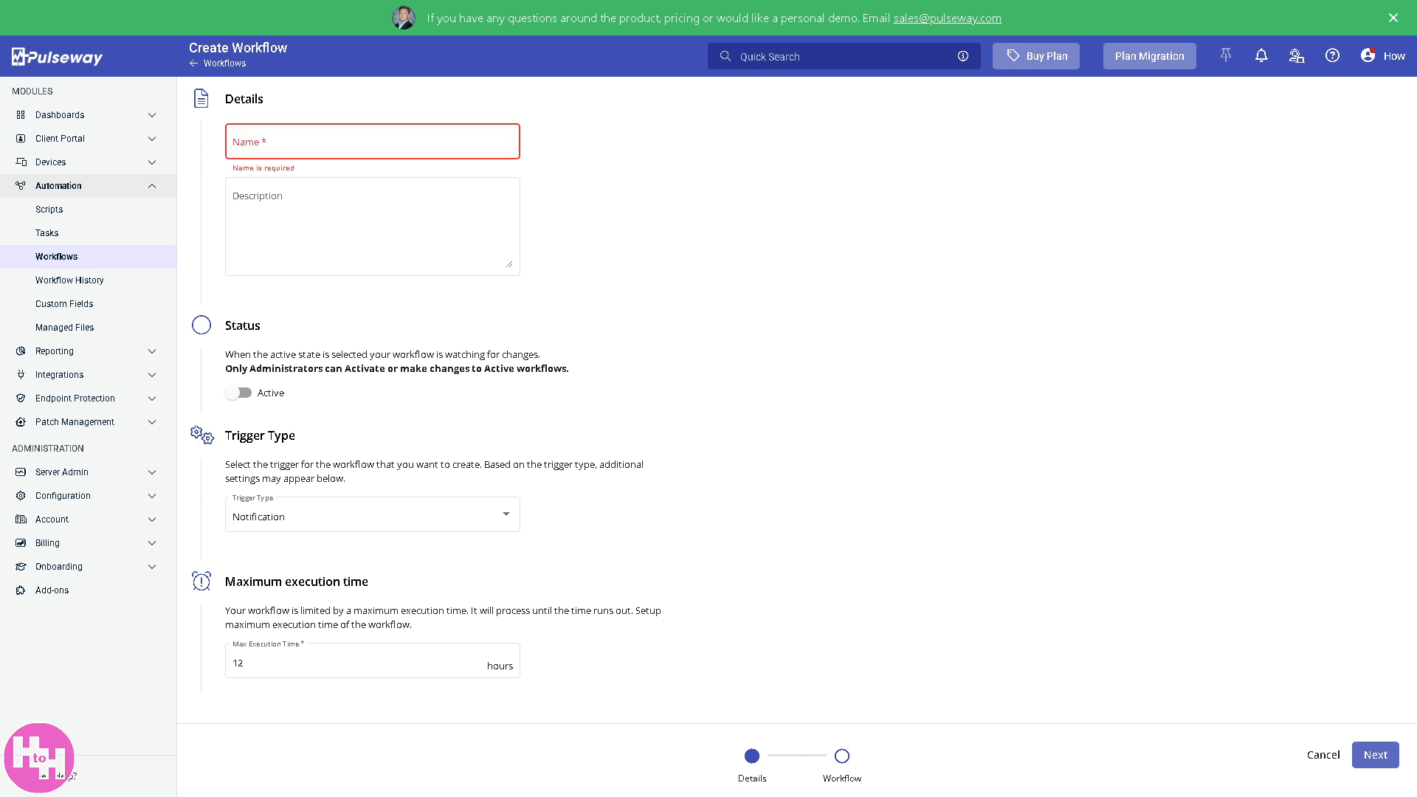
{"action": "left_click", "coordinate": [280, 153]}
{"action": "type", "text": "ow to Use Pulseway RMM Software |"}
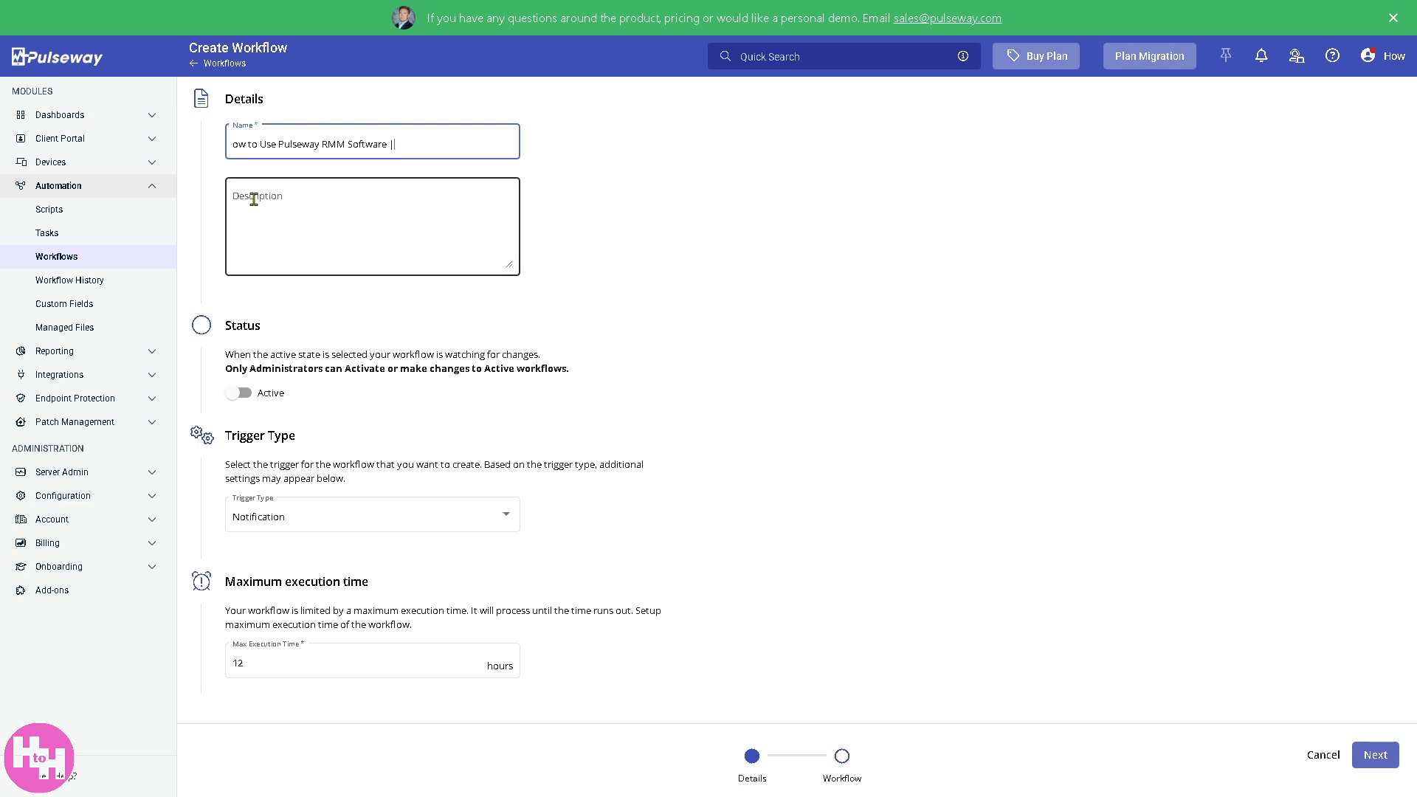
- Correct the workflow name to "How to Use Pulseway RMM Software |" and enter the same text as its description
{"action": "left_click", "coordinate": [254, 199]}
{"action": "type", "text": "ow to Use Pulseway RMM Software |"}
{"action": "left_click_drag", "start_coordinate": [276, 145], "coordinate": [235, 145]}
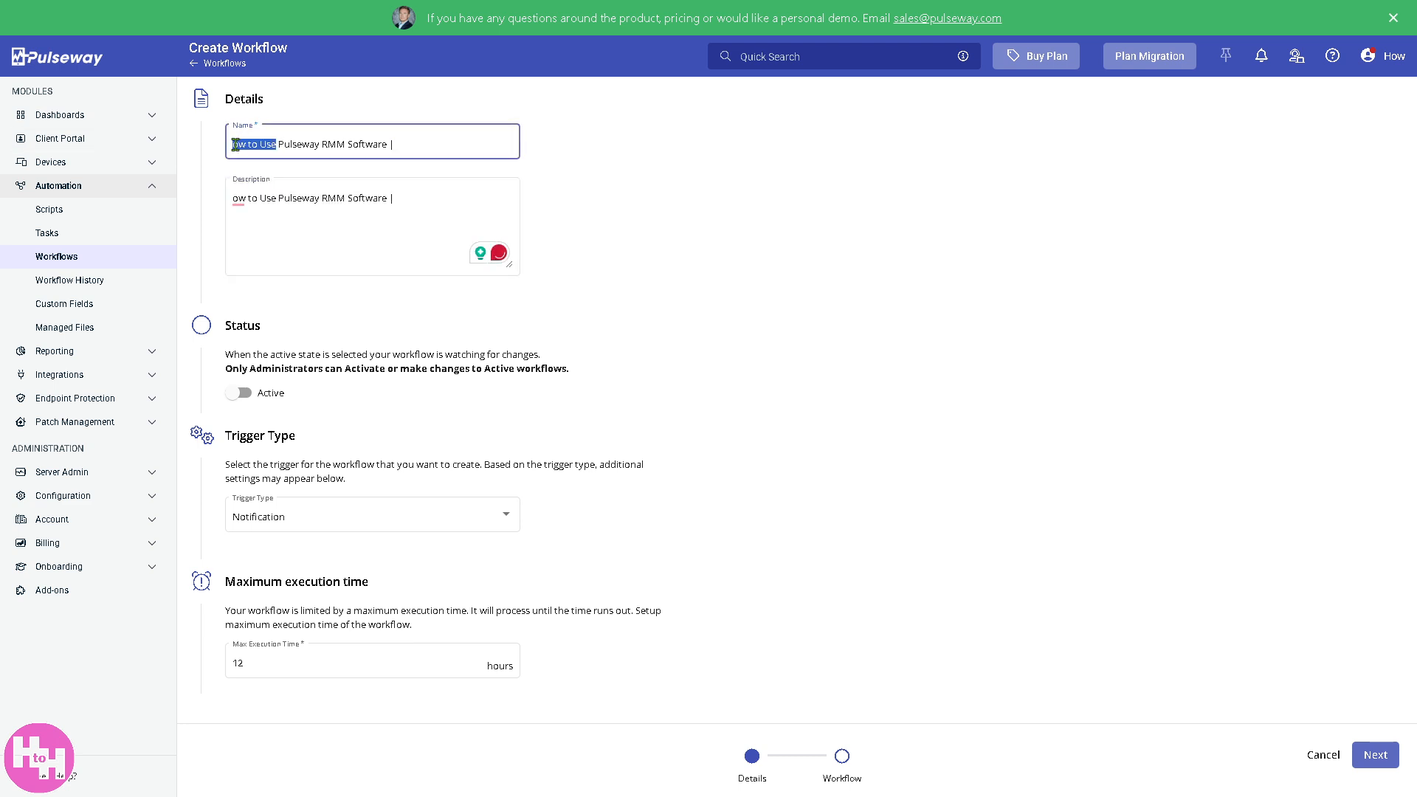
{"action": "left_click", "coordinate": [234, 144]}
{"action": "type", "text": "H"}
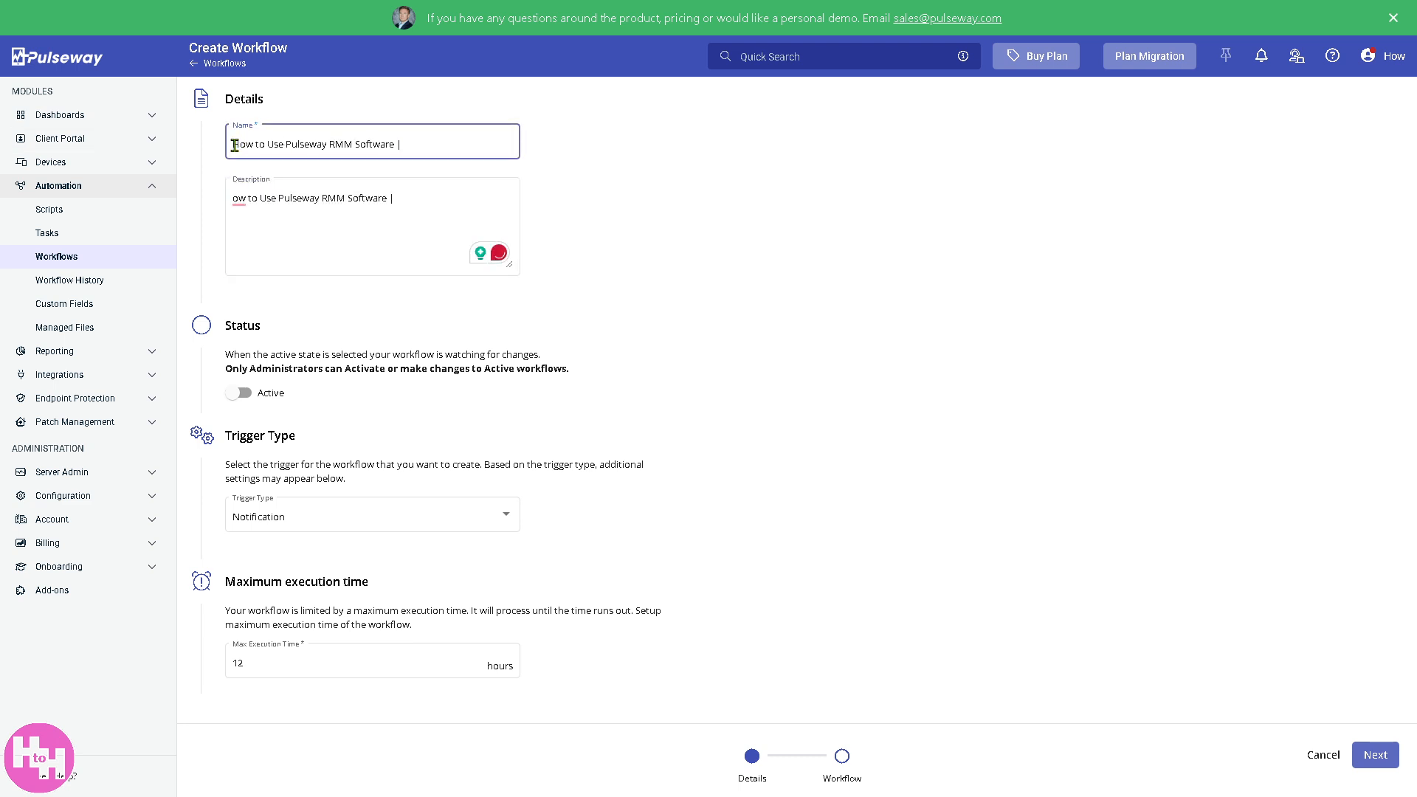
{"action": "key", "text": "ctrl+a"}
{"action": "key", "text": "ctrl+c"}
{"action": "left_click", "coordinate": [329, 214]}
{"action": "key", "text": "ctrl+a"}
{"action": "key", "text": "ctrl+v"}
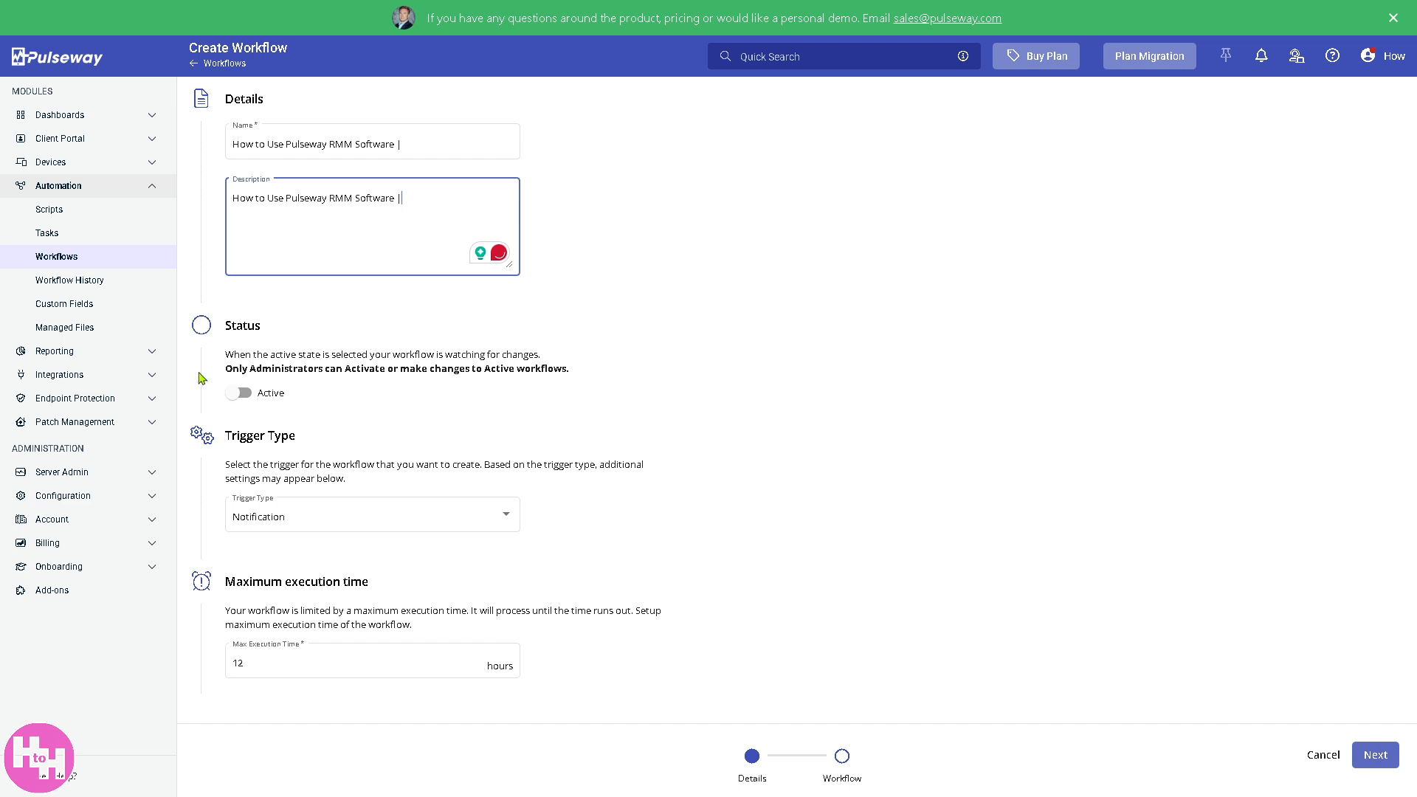
- Create the workflow in the active state with the High CPU trigger
{"action": "left_click", "coordinate": [242, 394]}
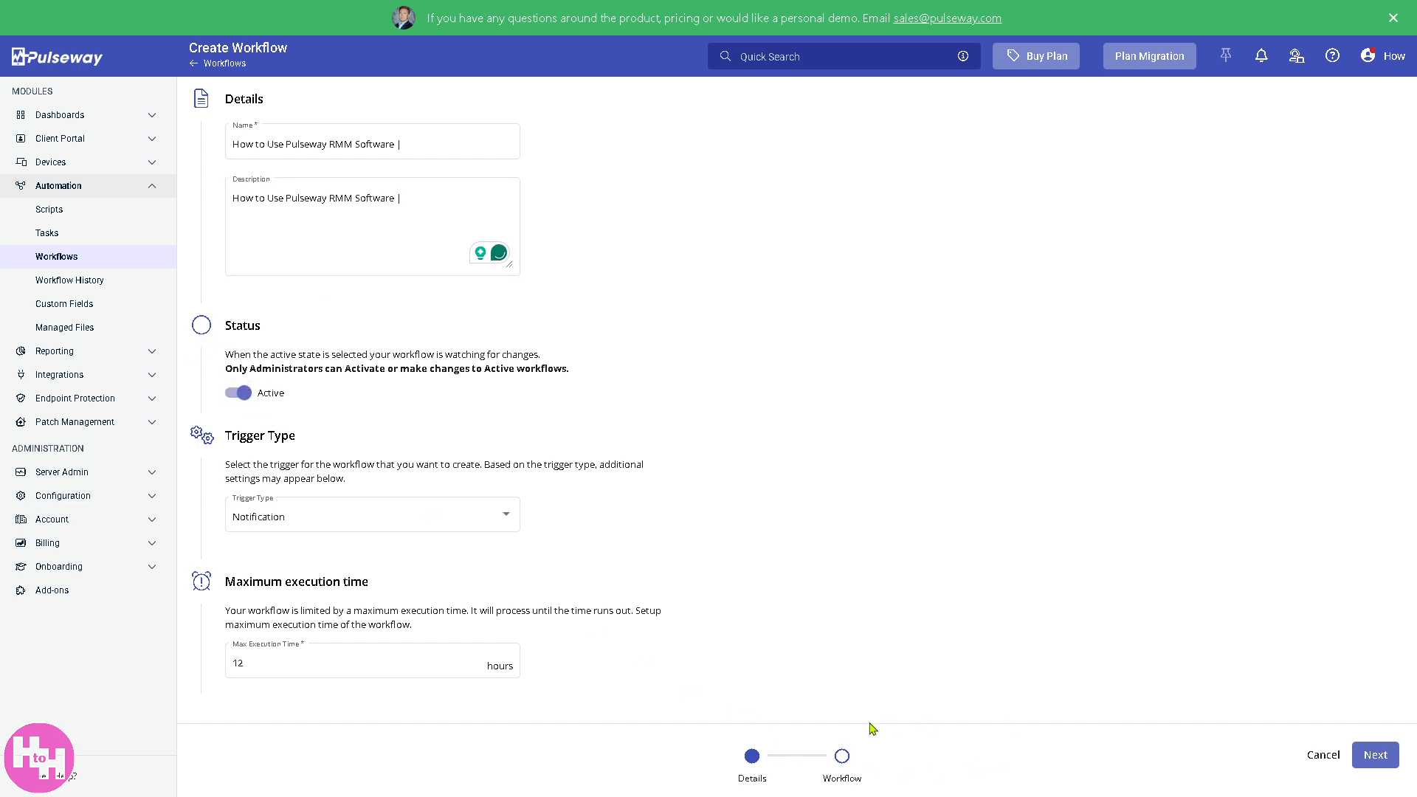
{"action": "left_click", "coordinate": [1376, 755]}
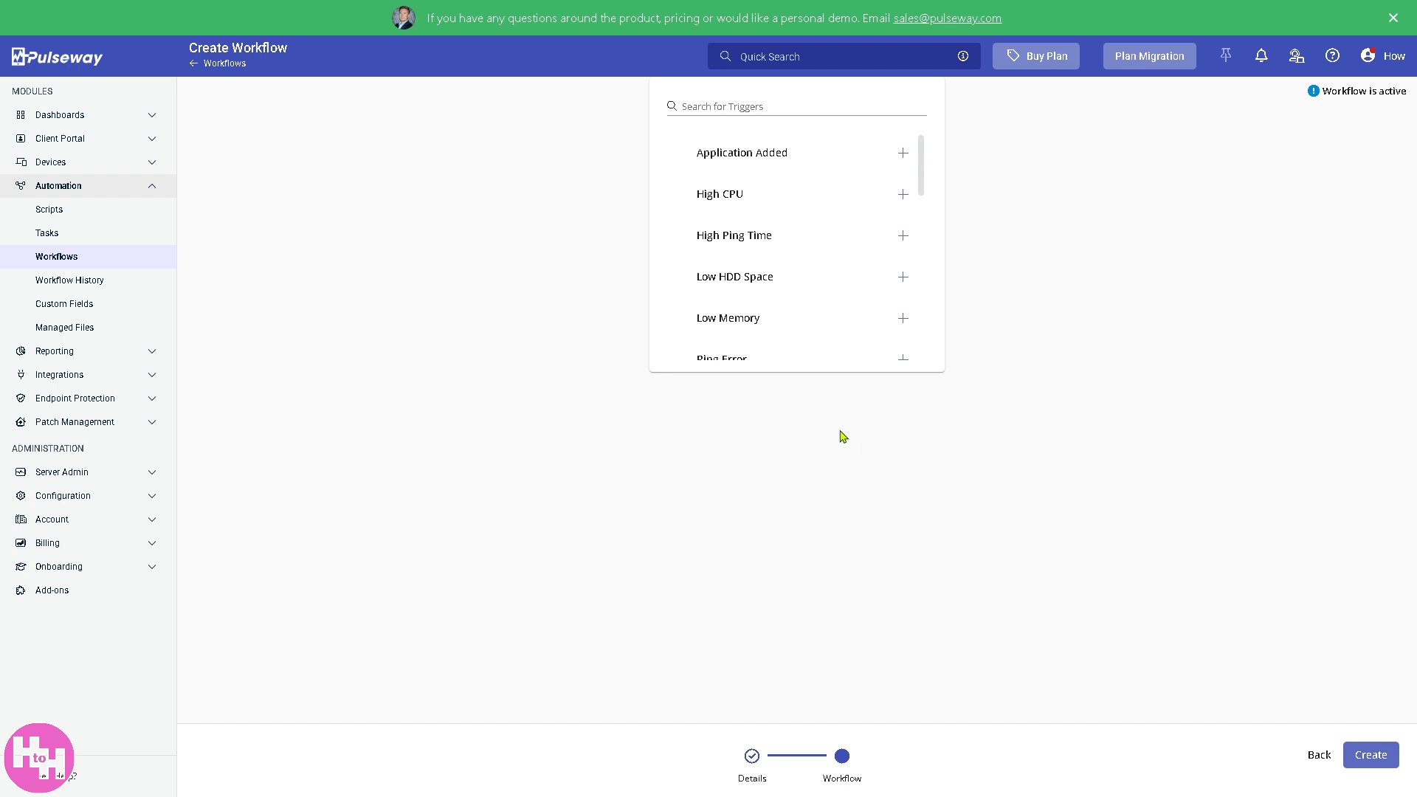
{"action": "left_click", "coordinate": [729, 195]}
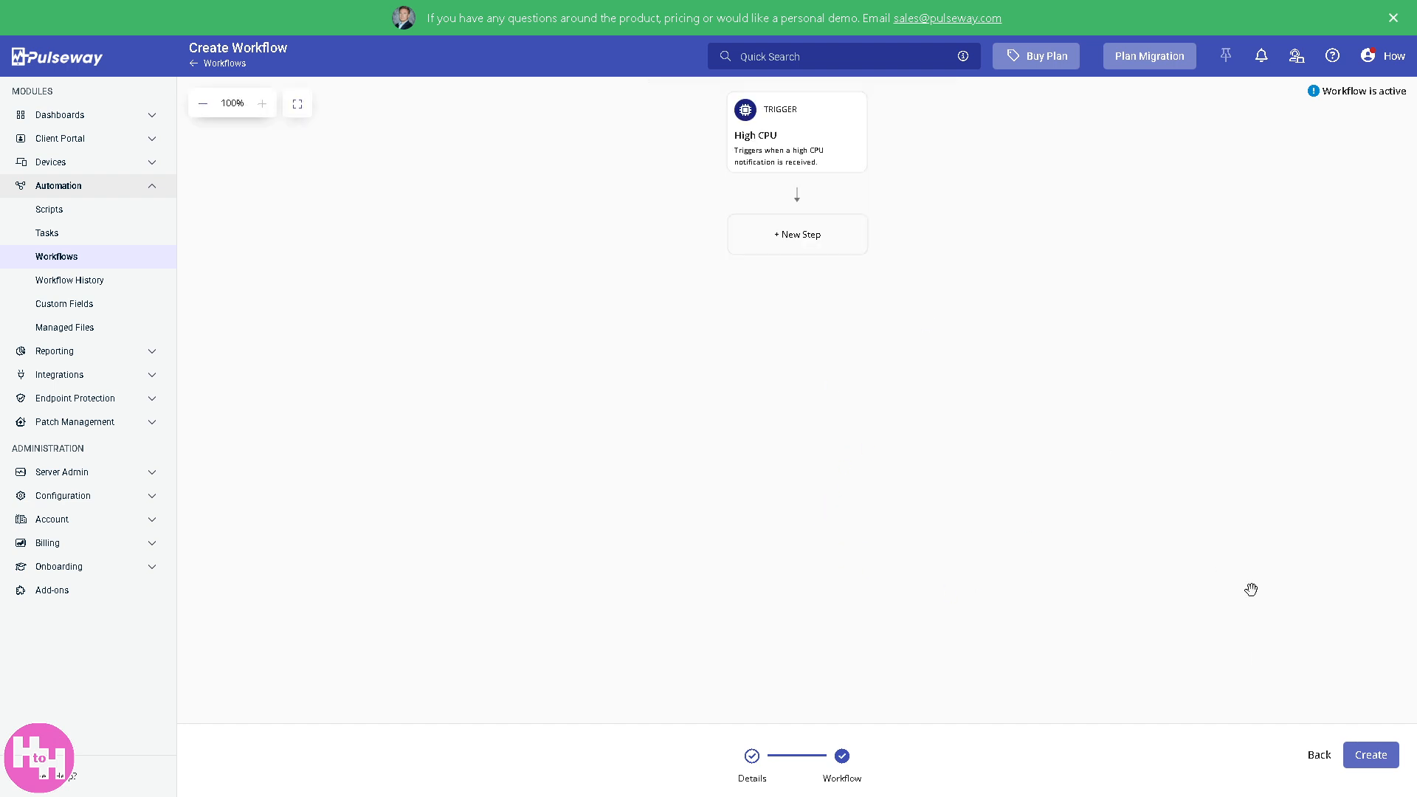
{"action": "left_click", "coordinate": [1363, 750]}
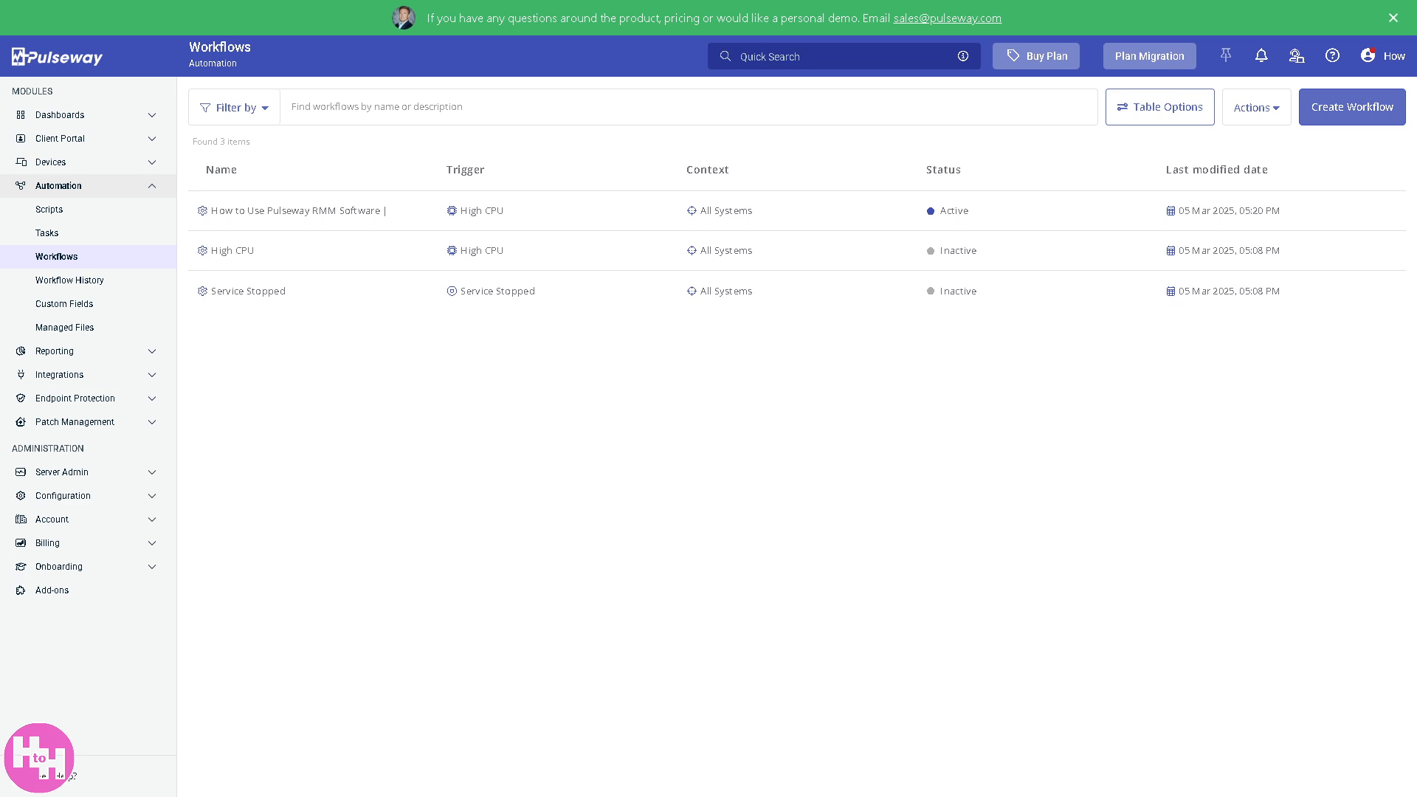
- Browse the reporting pages from Recent Generated Reports through Advanced Templates, including the blank report types offered for creating a report
{"action": "left_click", "coordinate": [59, 352]}
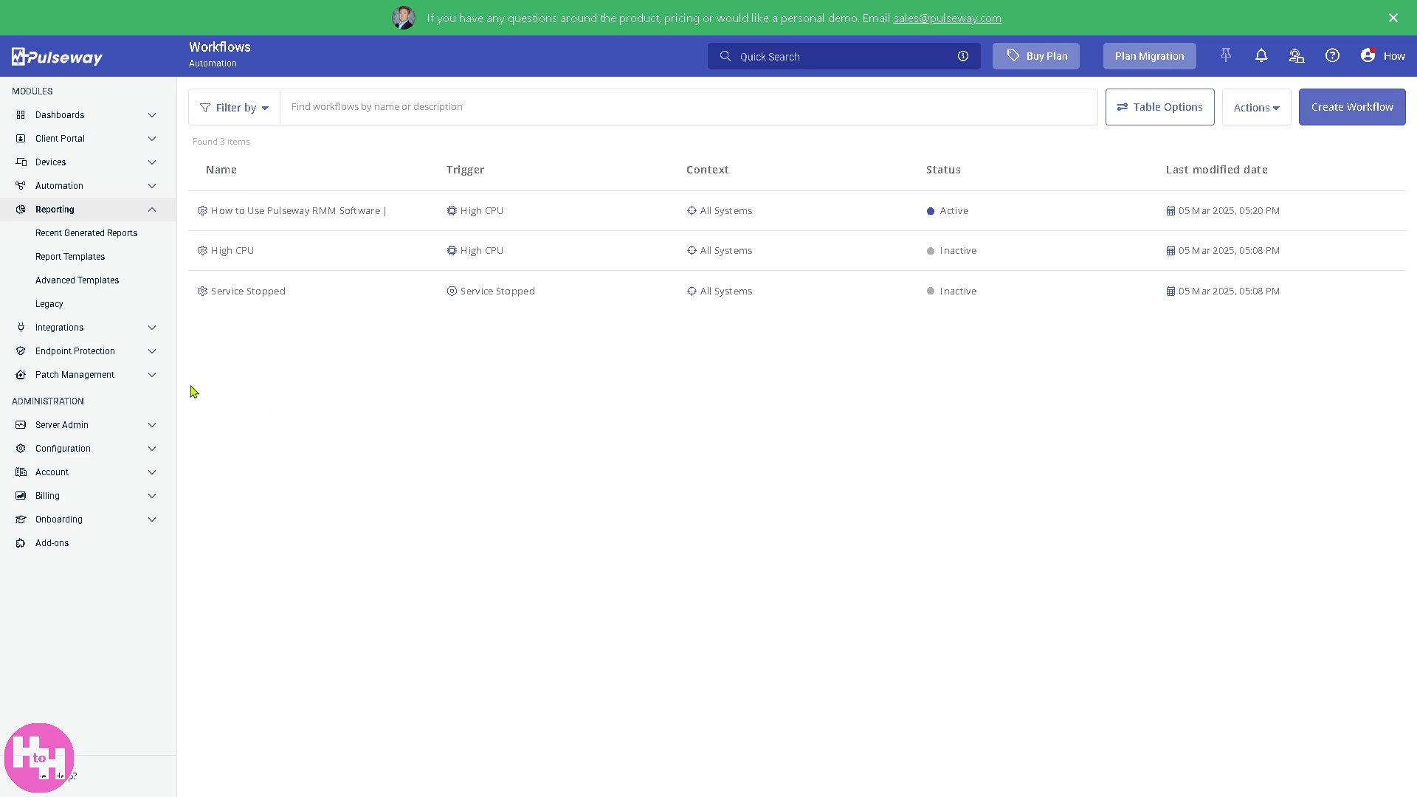
{"action": "left_click", "coordinate": [107, 234]}
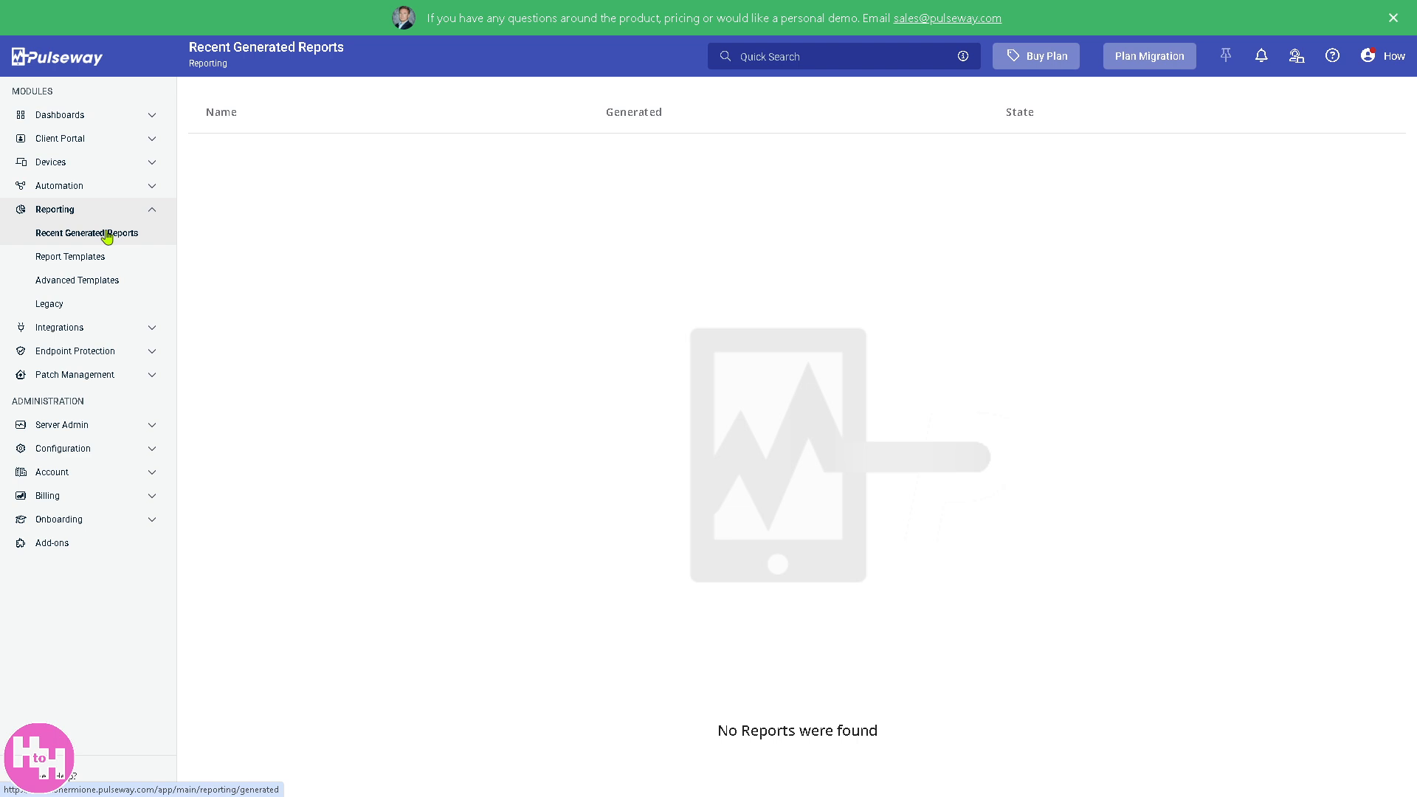
{"action": "left_click", "coordinate": [104, 260]}
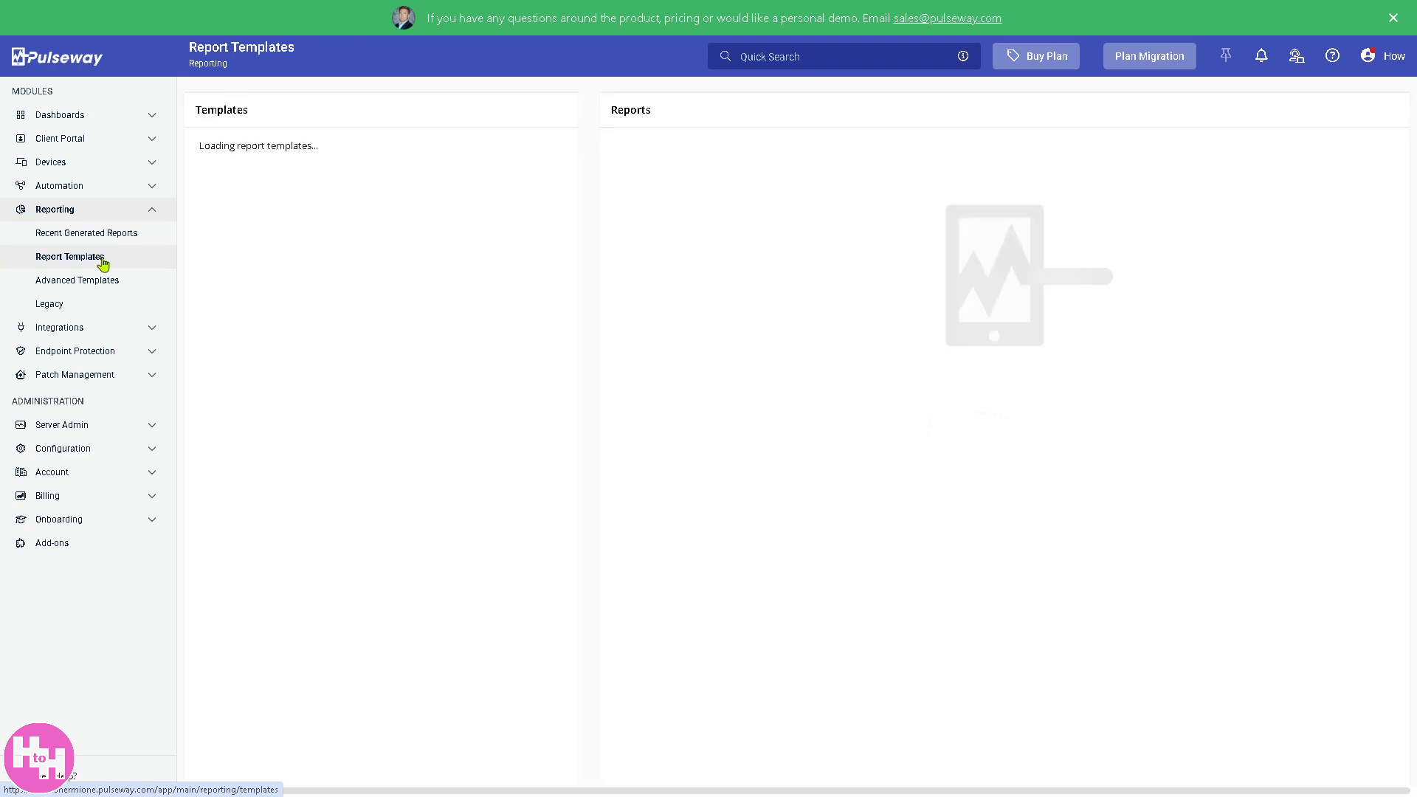
{"action": "left_click", "coordinate": [104, 284]}
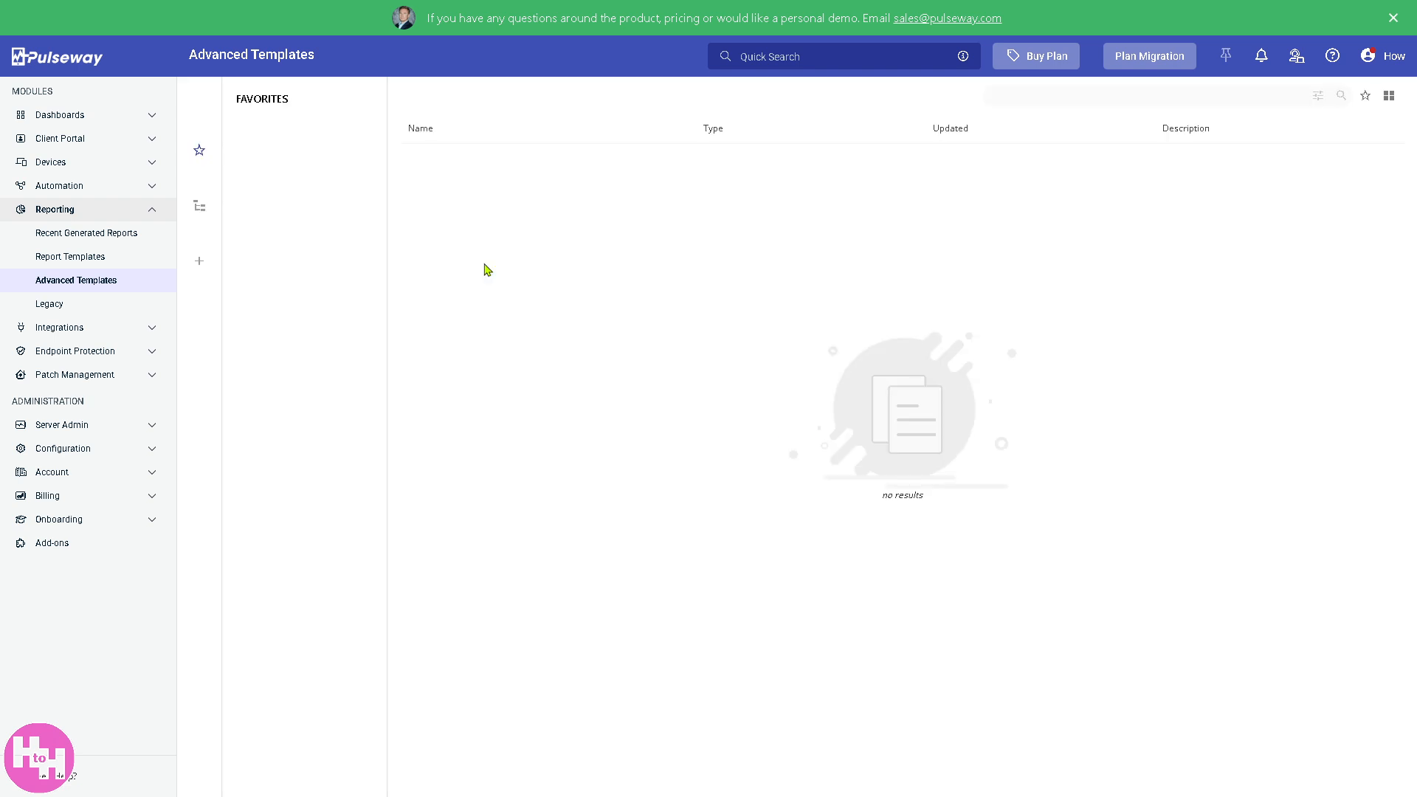
{"action": "left_click", "coordinate": [200, 262]}
{"action": "left_click", "coordinate": [304, 146]}
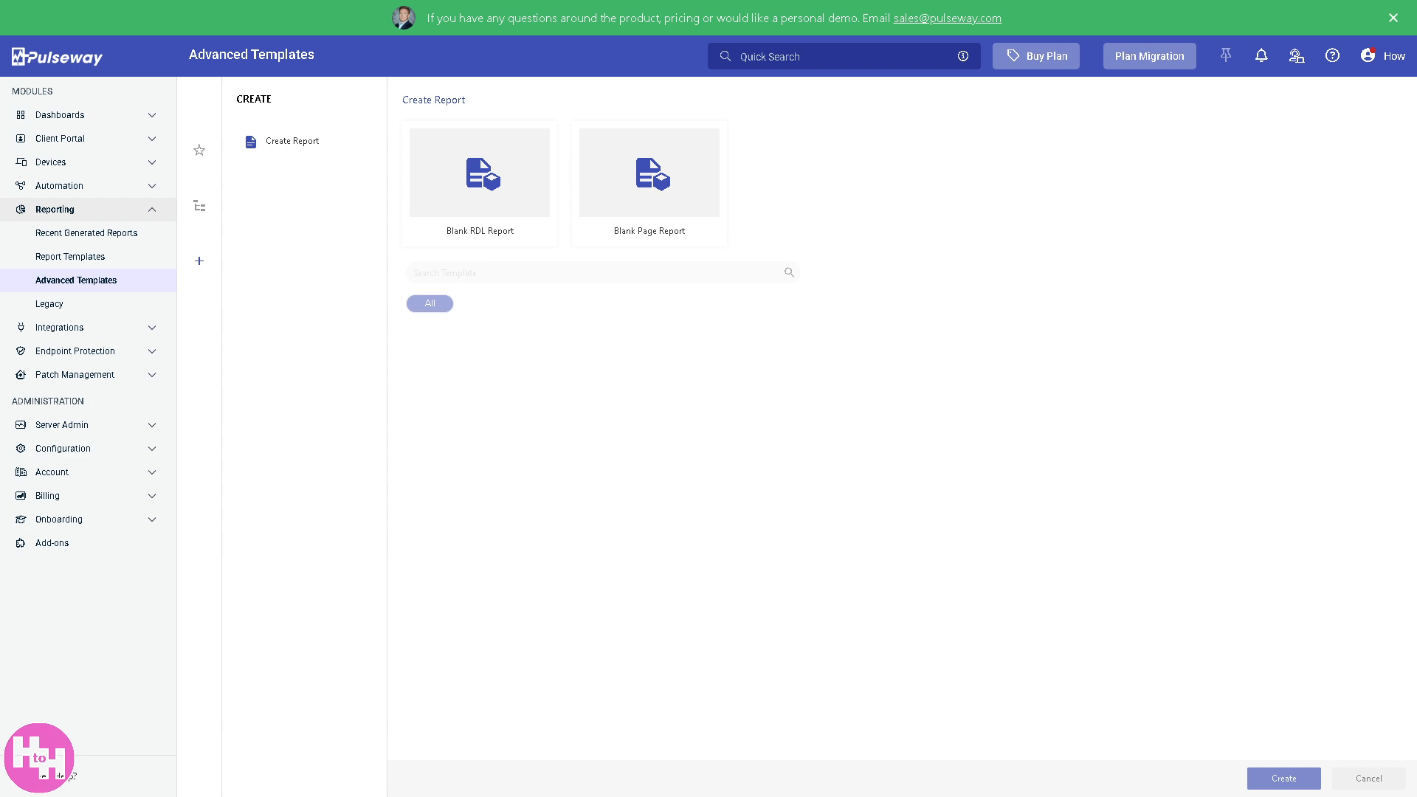
- Browse the integration pages from Autotask, Connectors, and the Datto services through ConnectWise, Slack, IT Glue, and the Integration Log
{"action": "left_click", "coordinate": [87, 328]}
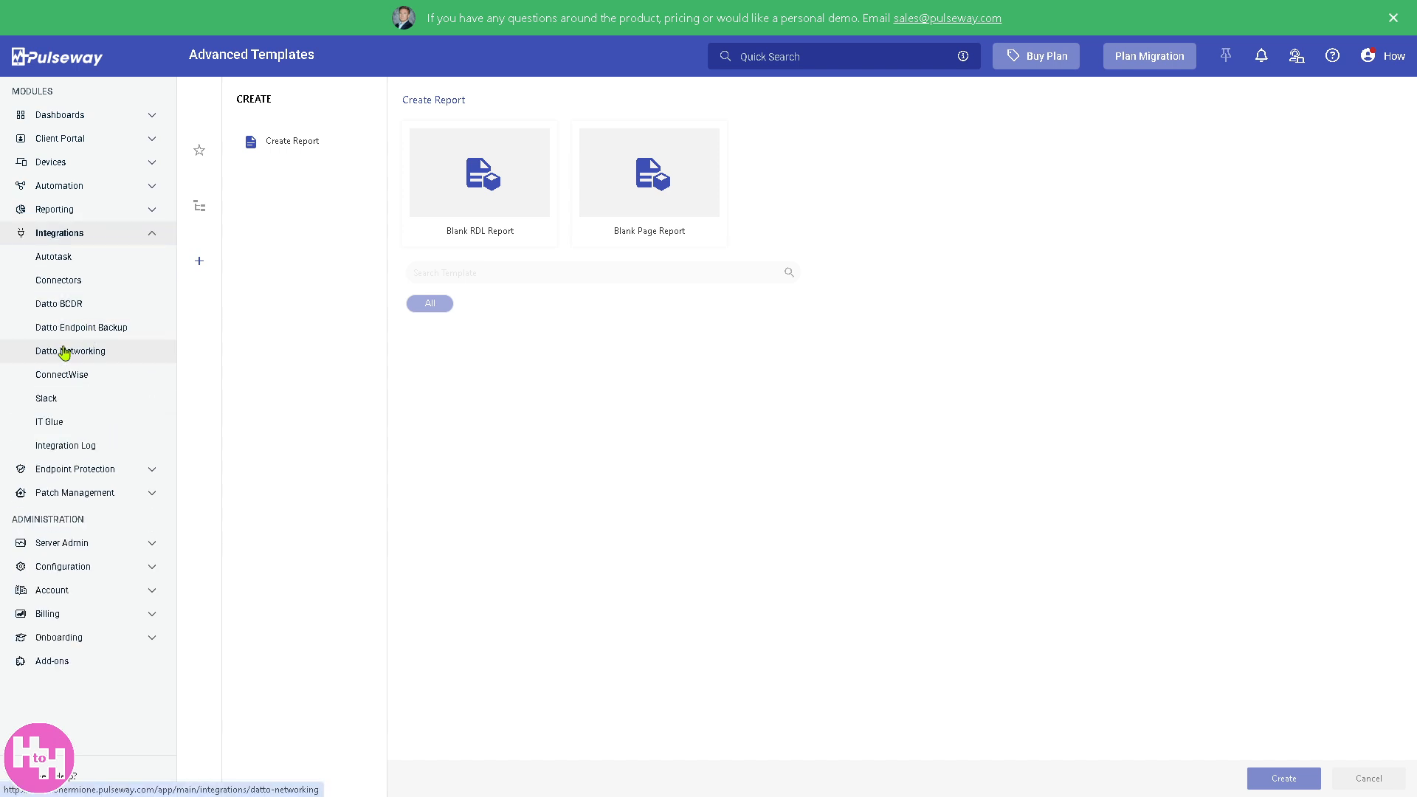
{"action": "left_click", "coordinate": [94, 264]}
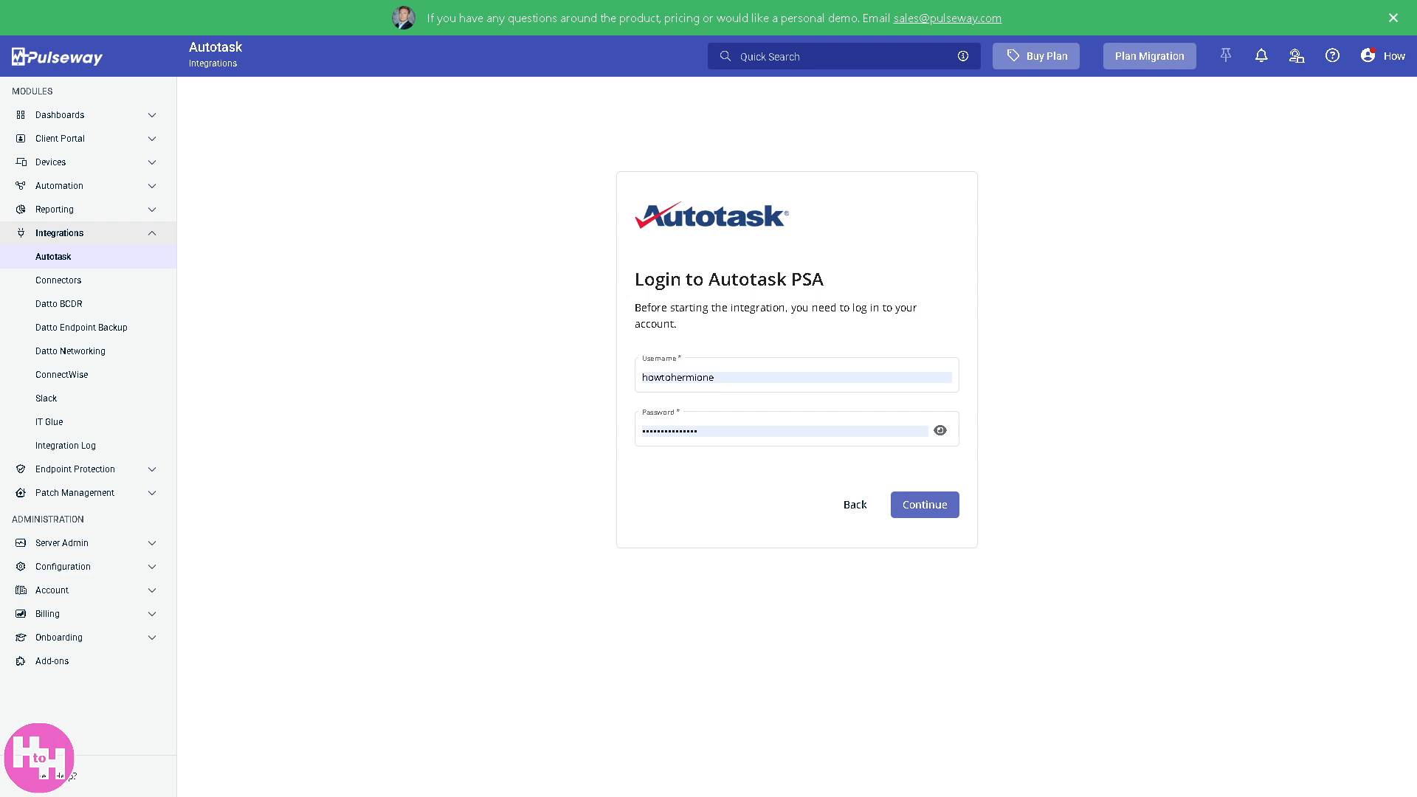
{"action": "left_click", "coordinate": [85, 285]}
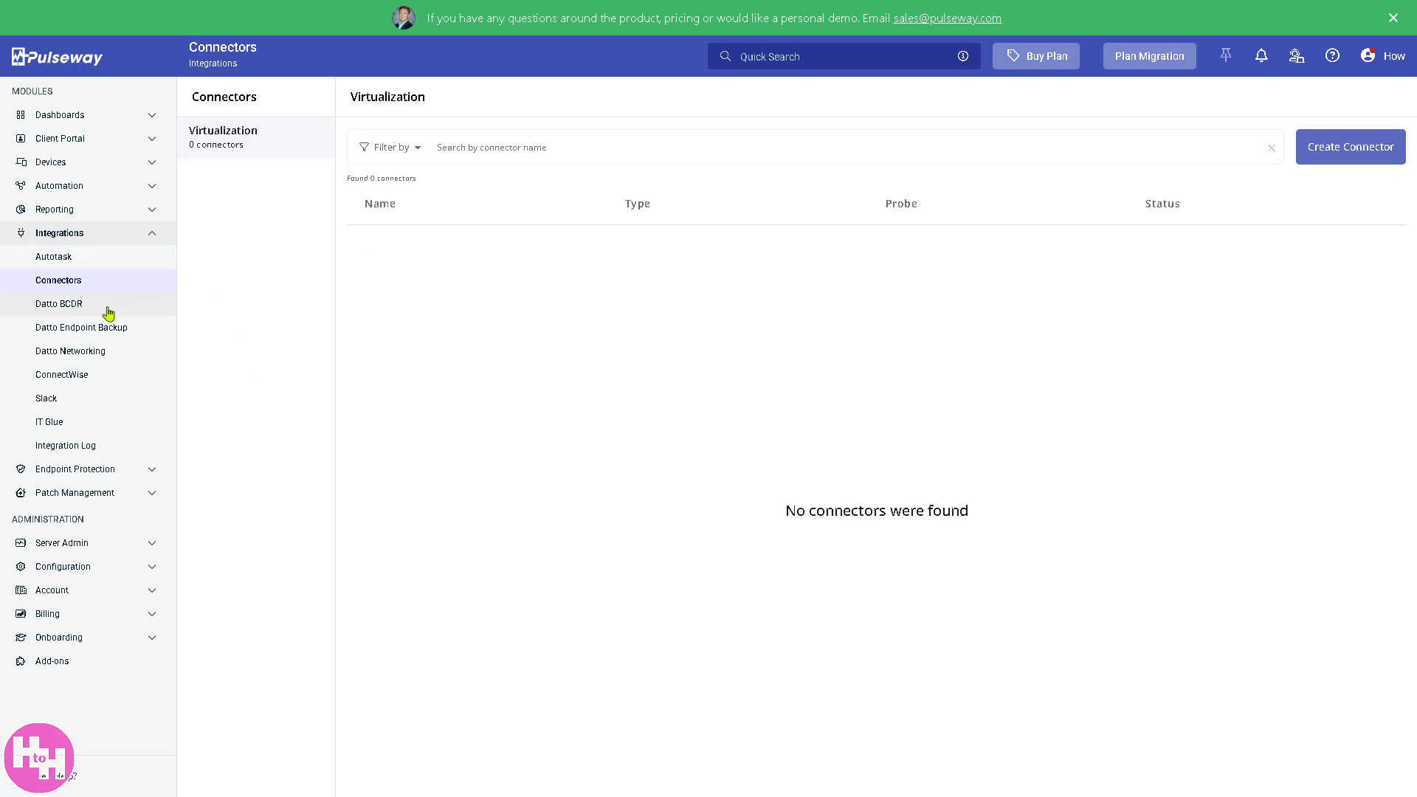
{"action": "left_click", "coordinate": [105, 310]}
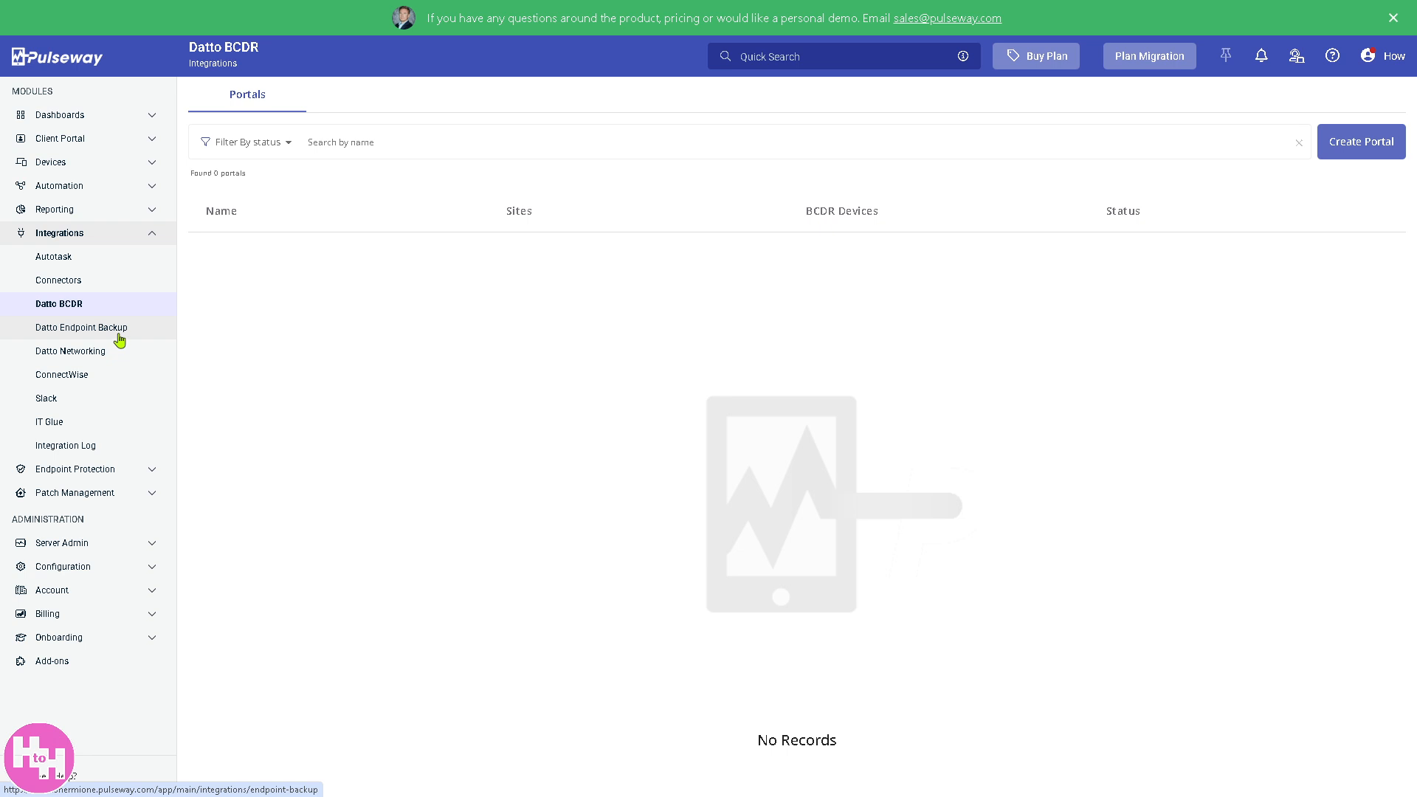
{"action": "left_click", "coordinate": [122, 334]}
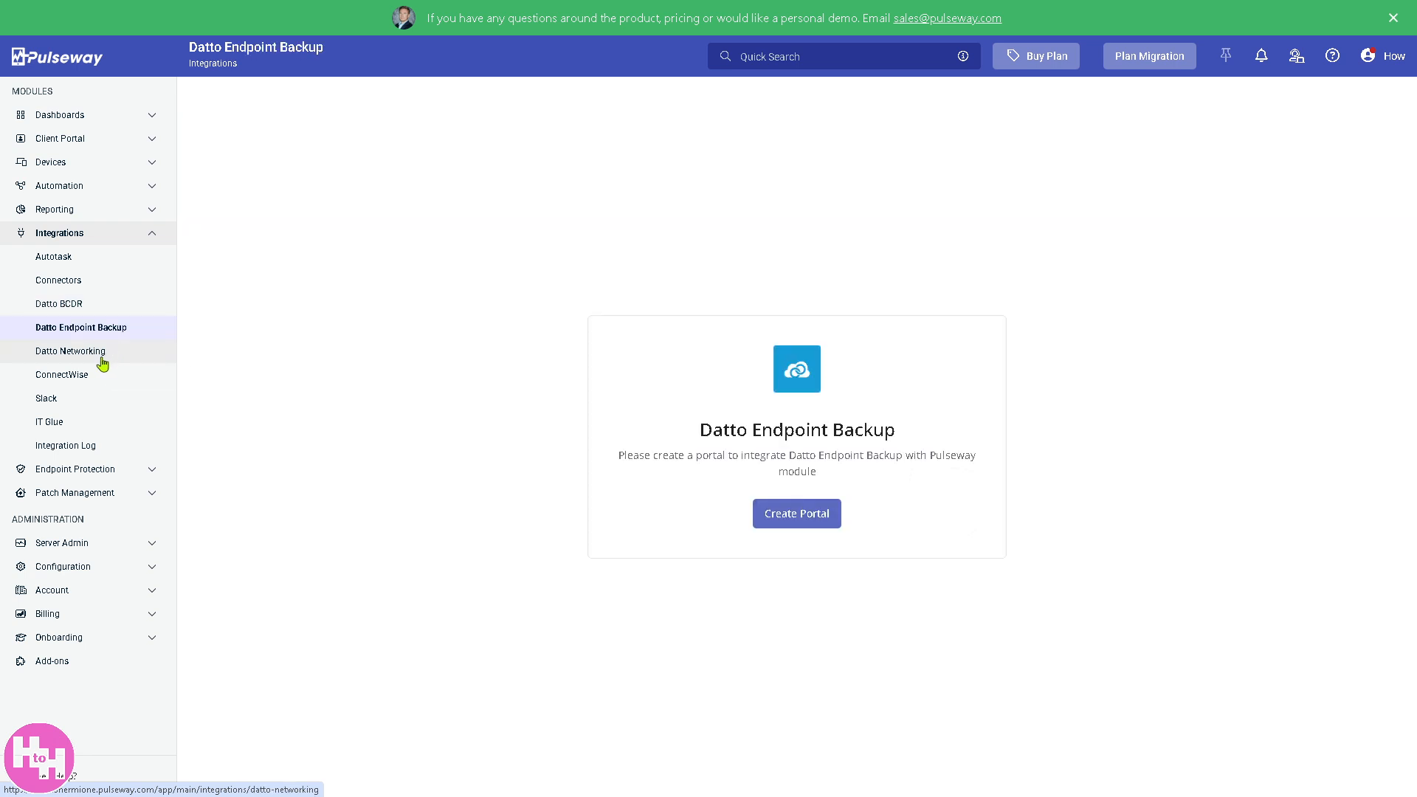
{"action": "left_click", "coordinate": [101, 366]}
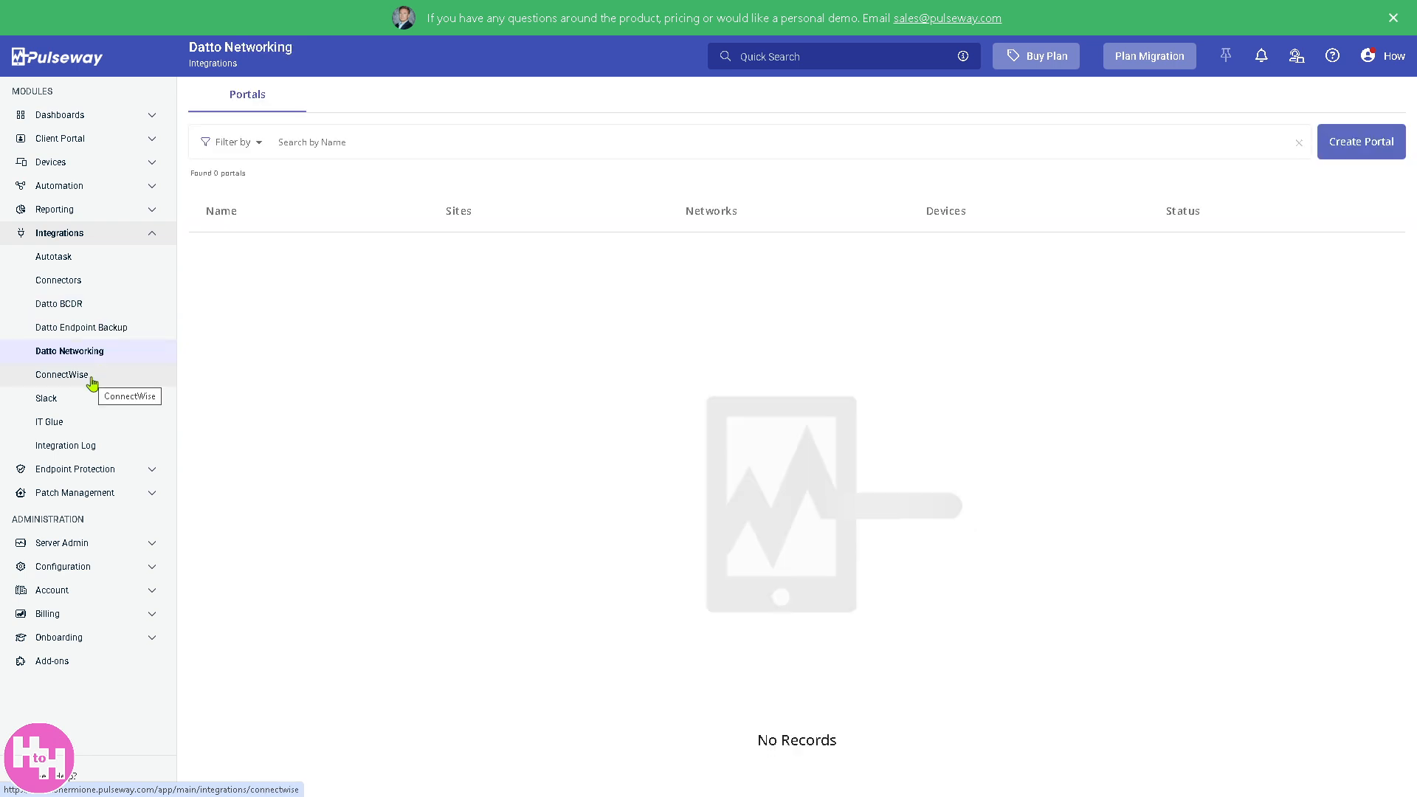
{"action": "left_click", "coordinate": [92, 382]}
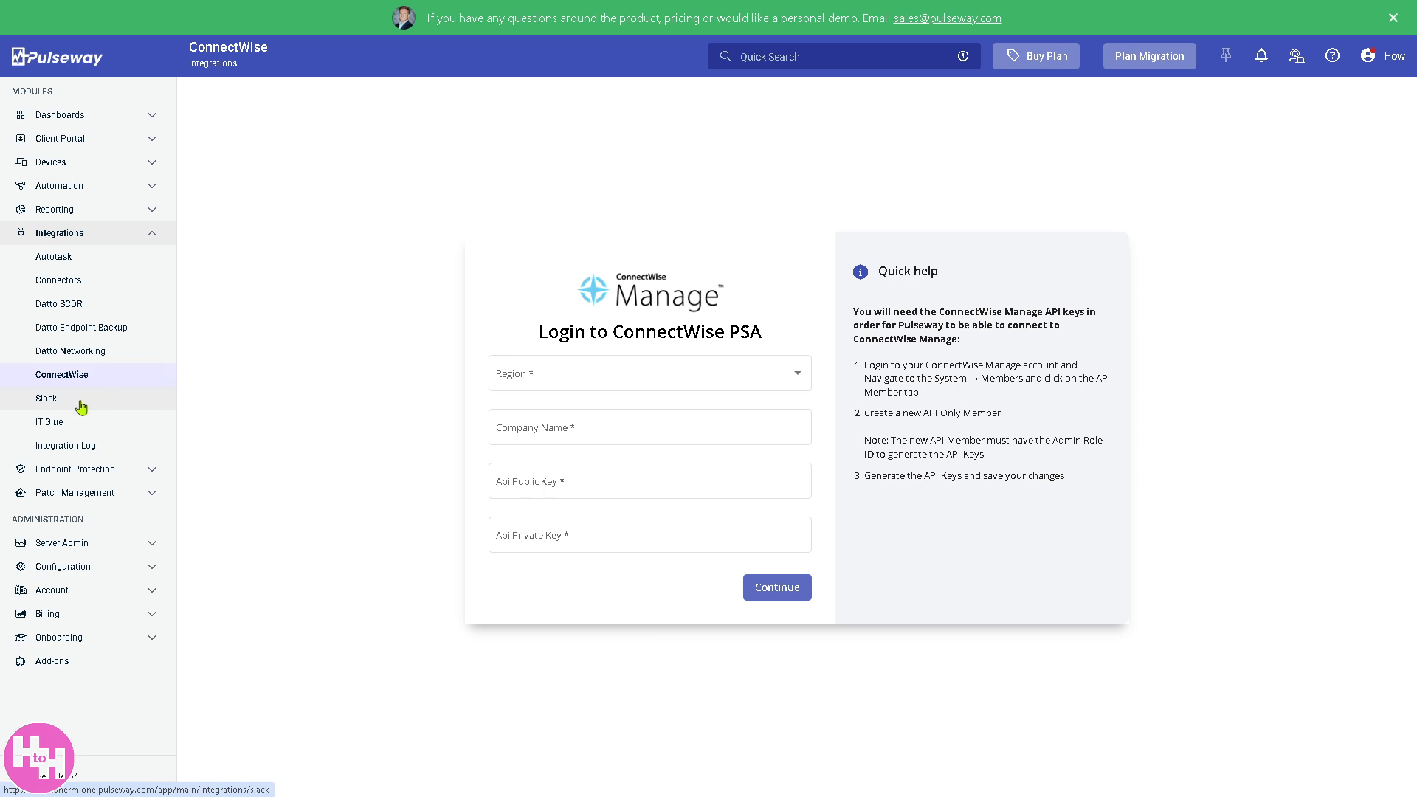
{"action": "left_click", "coordinate": [80, 405]}
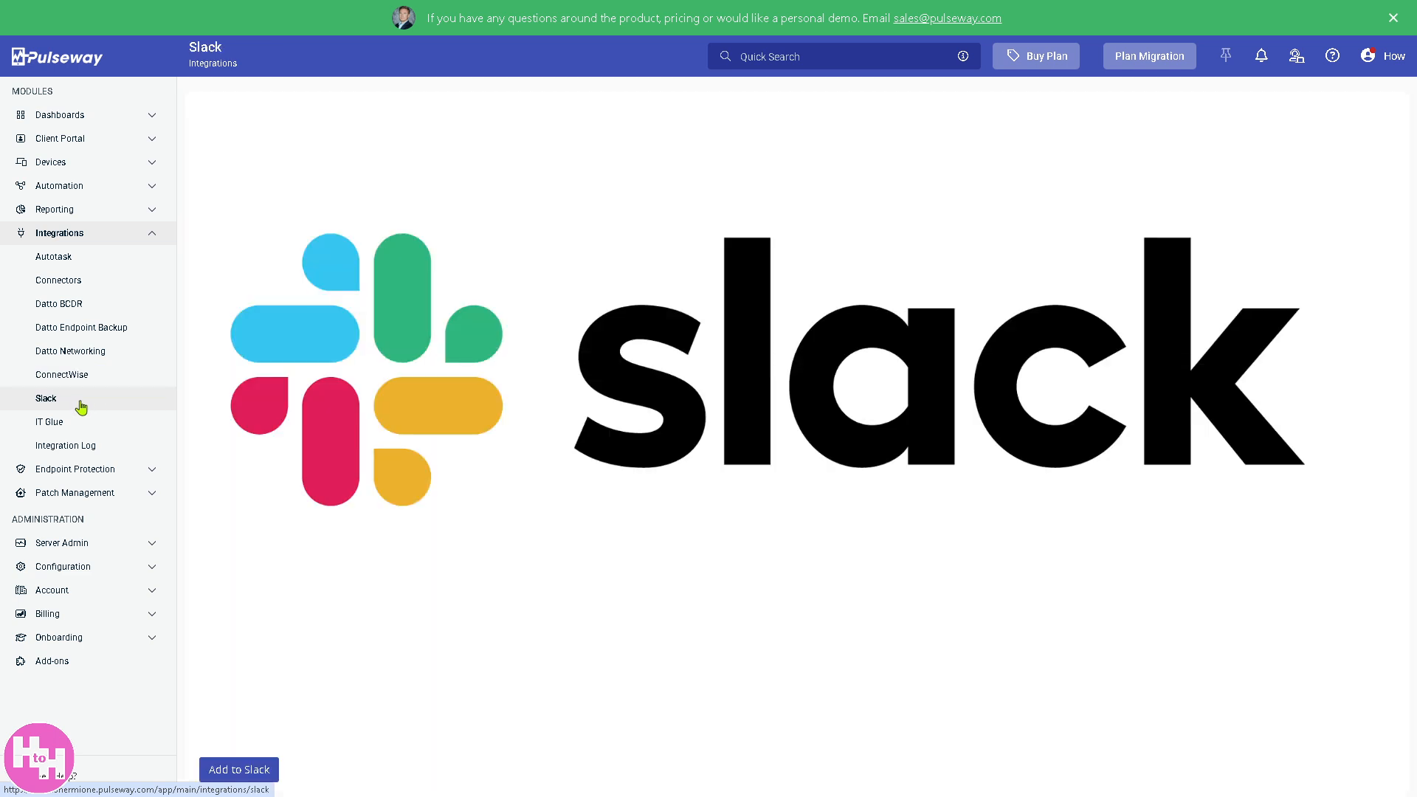
{"action": "left_click", "coordinate": [83, 426]}
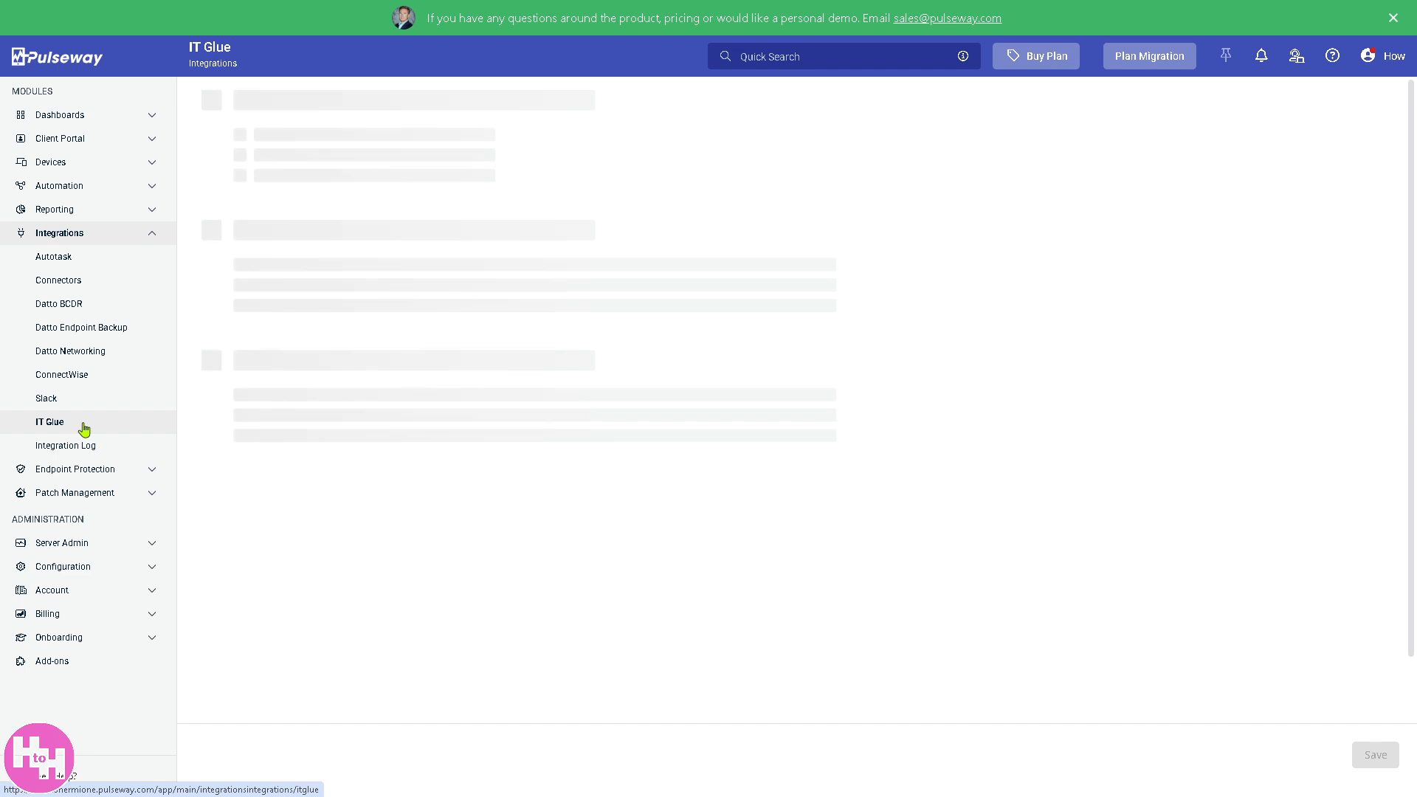
{"action": "left_click", "coordinate": [100, 452]}
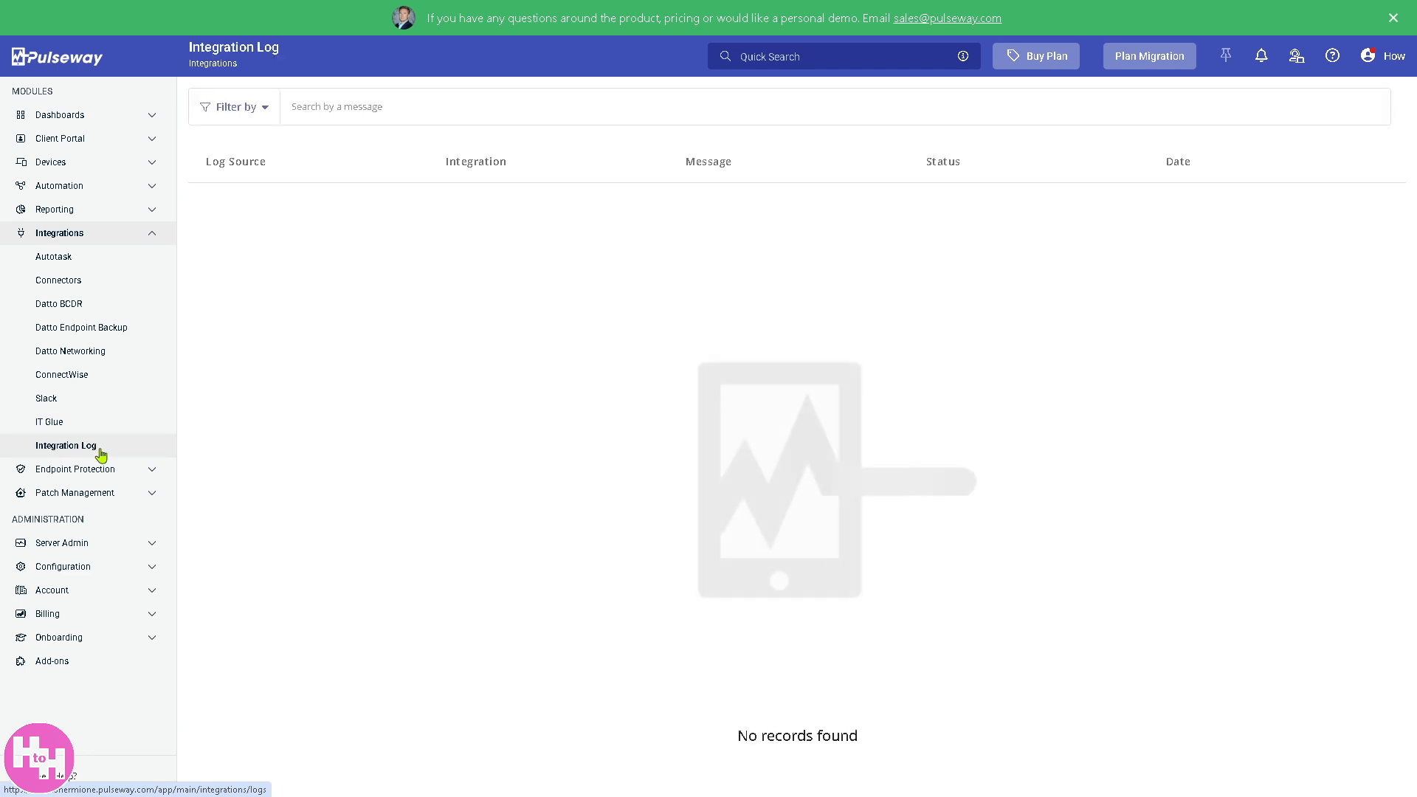
- View the Endpoint Protection options and the Patch Management pages for agent status, patch status, policies, custom titles, history, and license
{"action": "left_click", "coordinate": [118, 470]}
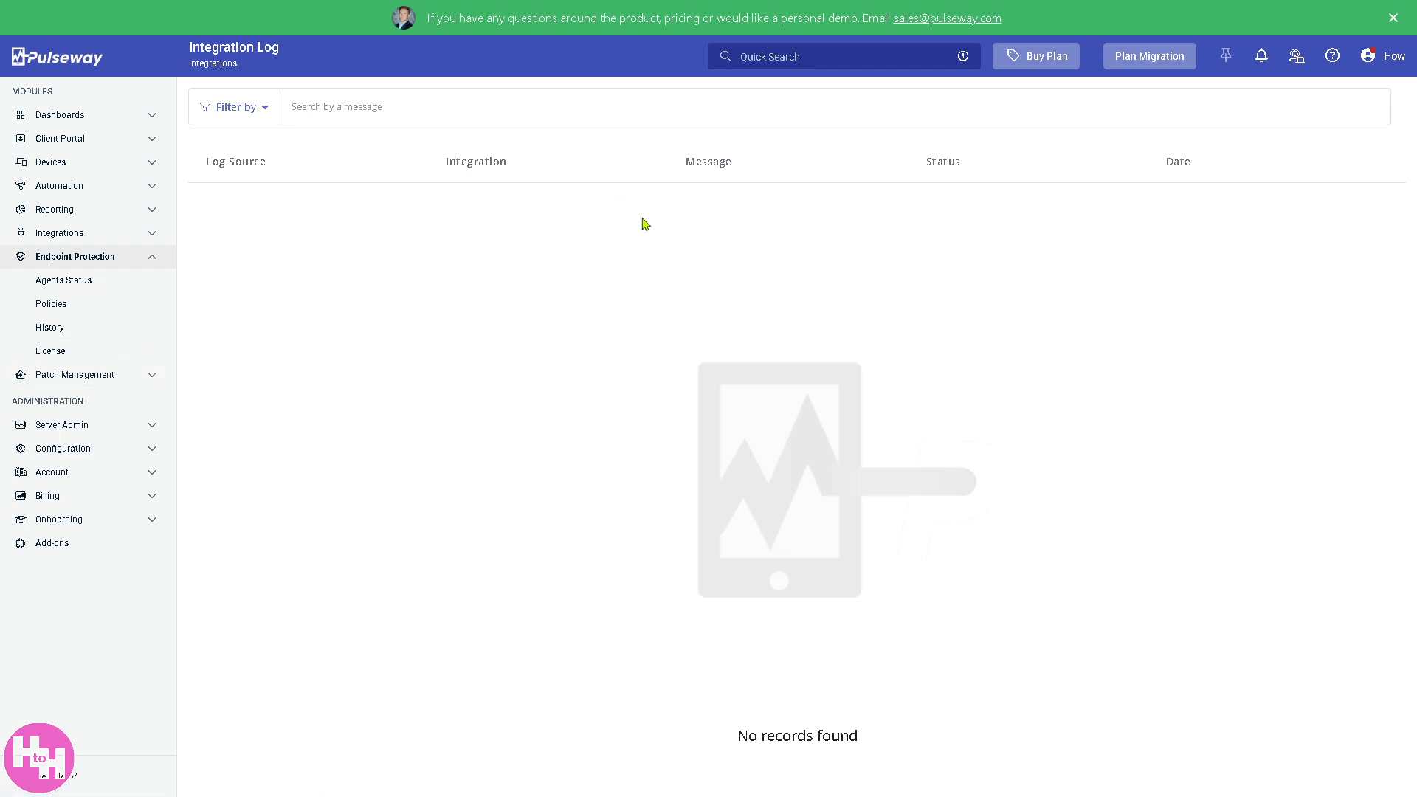
{"action": "left_click", "coordinate": [118, 377]}
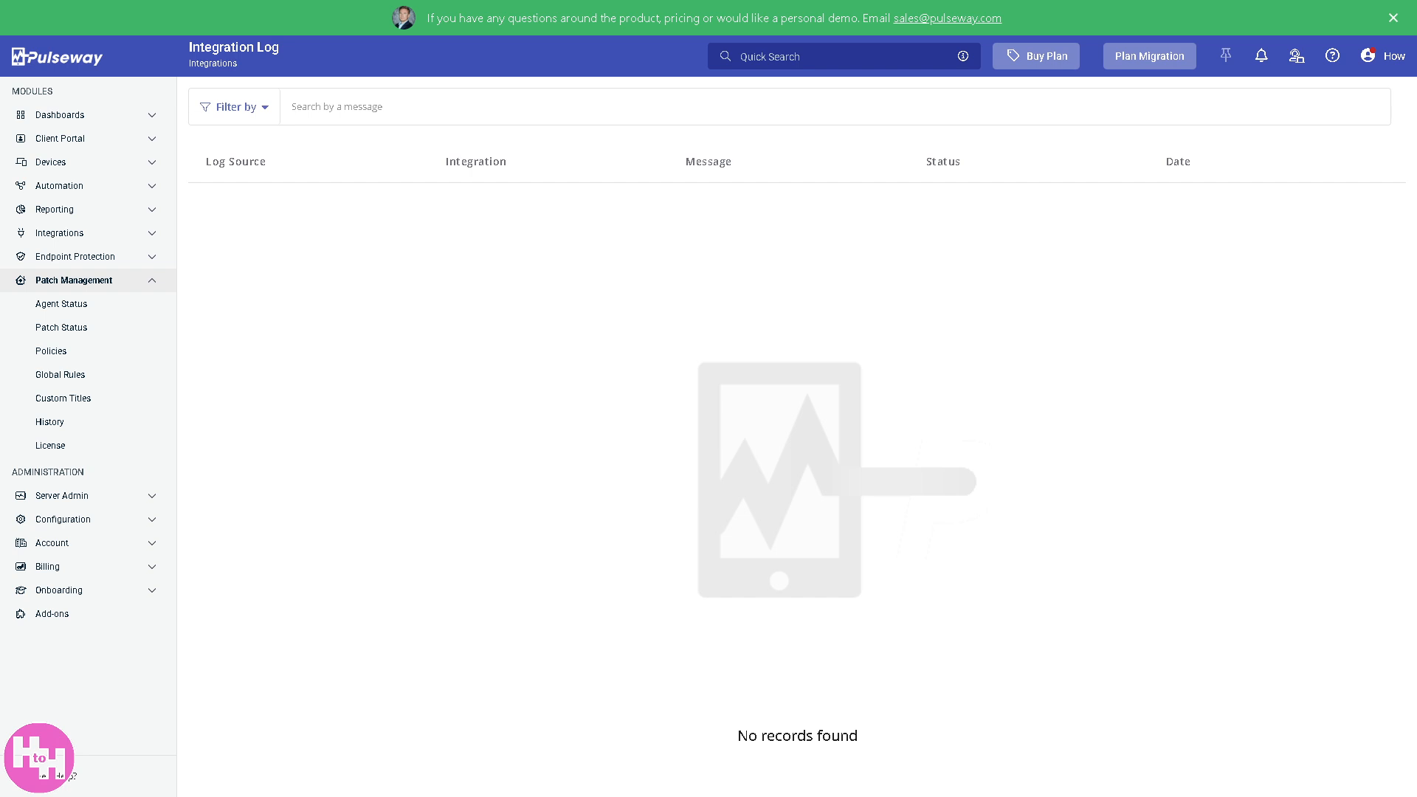
{"action": "left_click", "coordinate": [105, 313]}
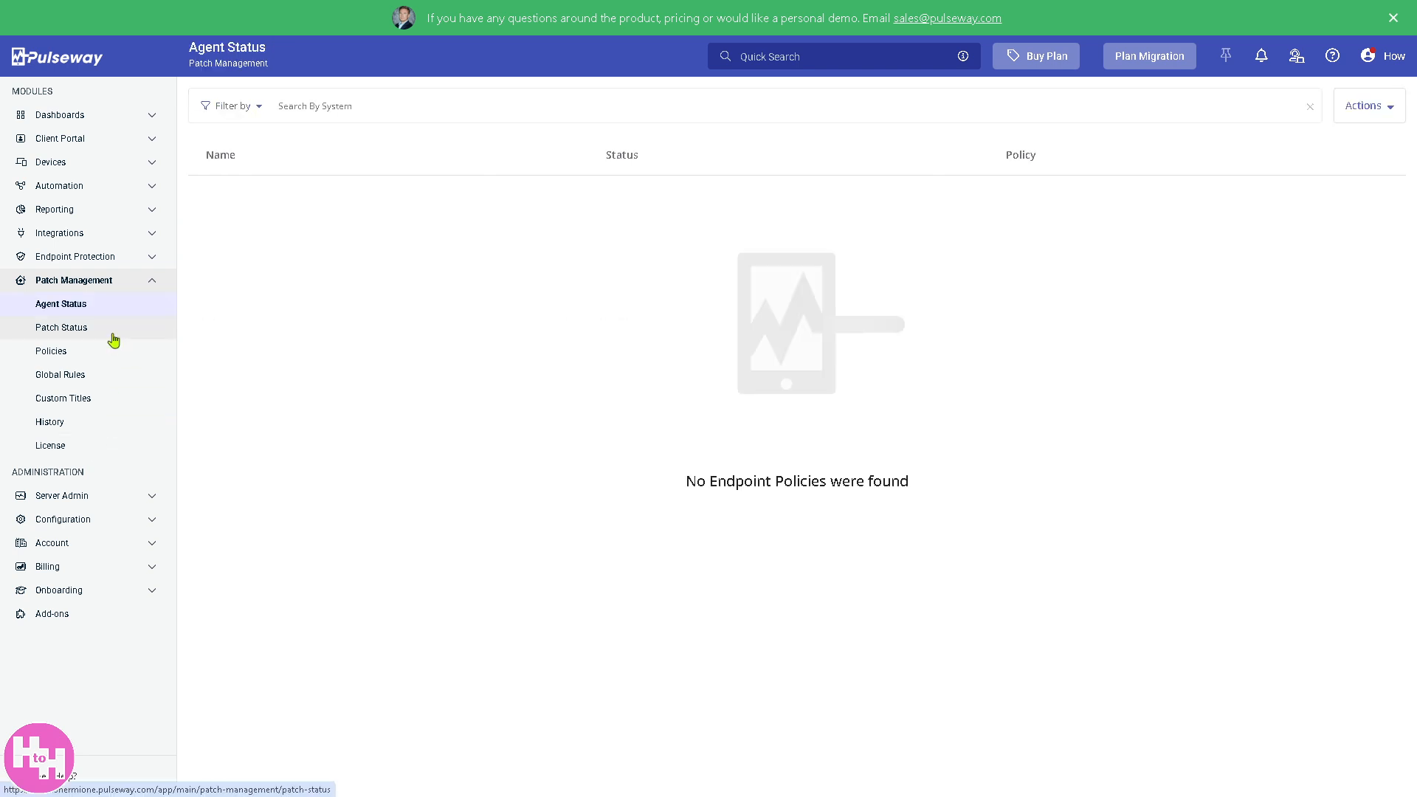
{"action": "left_click", "coordinate": [112, 336]}
{"action": "left_click", "coordinate": [98, 357]}
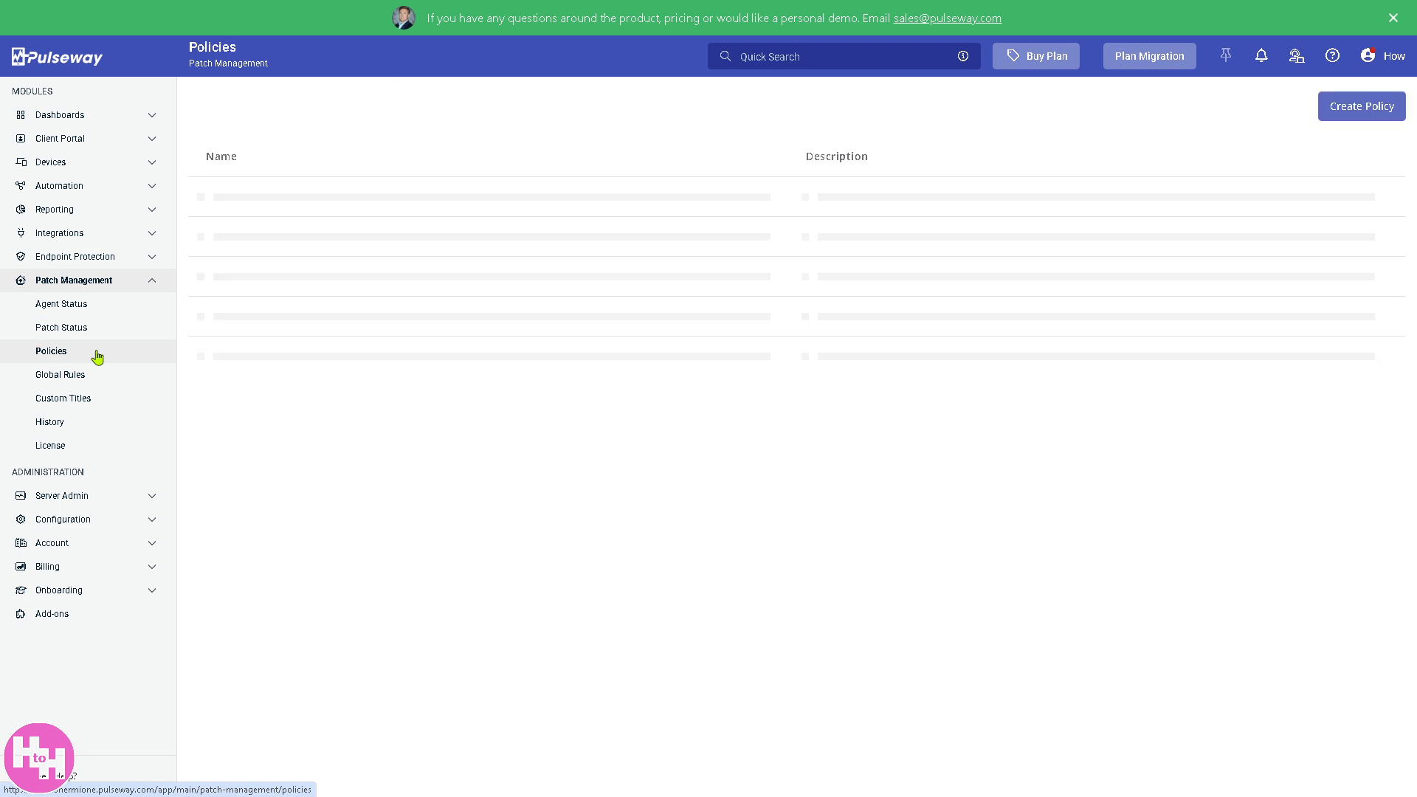
{"action": "left_click", "coordinate": [104, 399]}
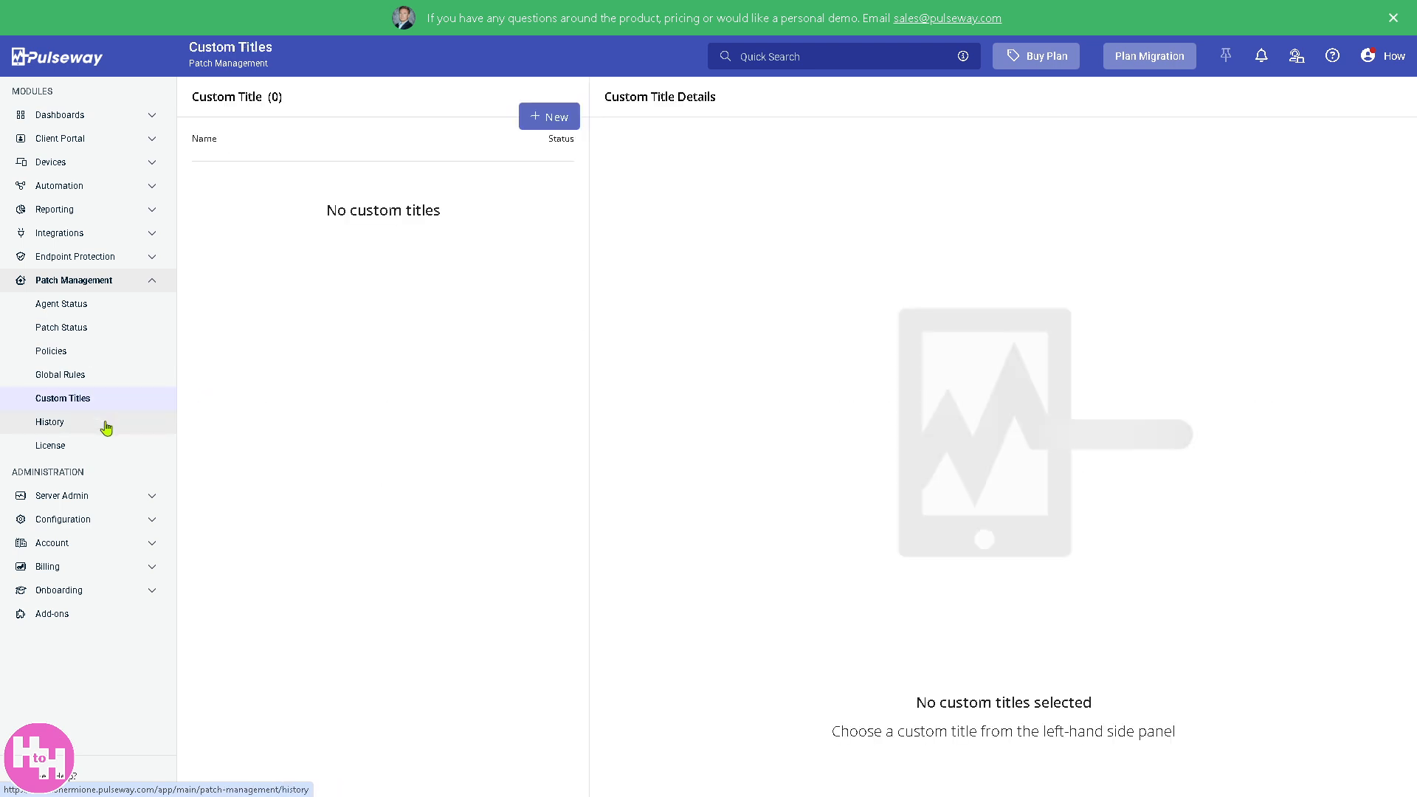
{"action": "left_click", "coordinate": [106, 424]}
{"action": "left_click", "coordinate": [104, 449]}
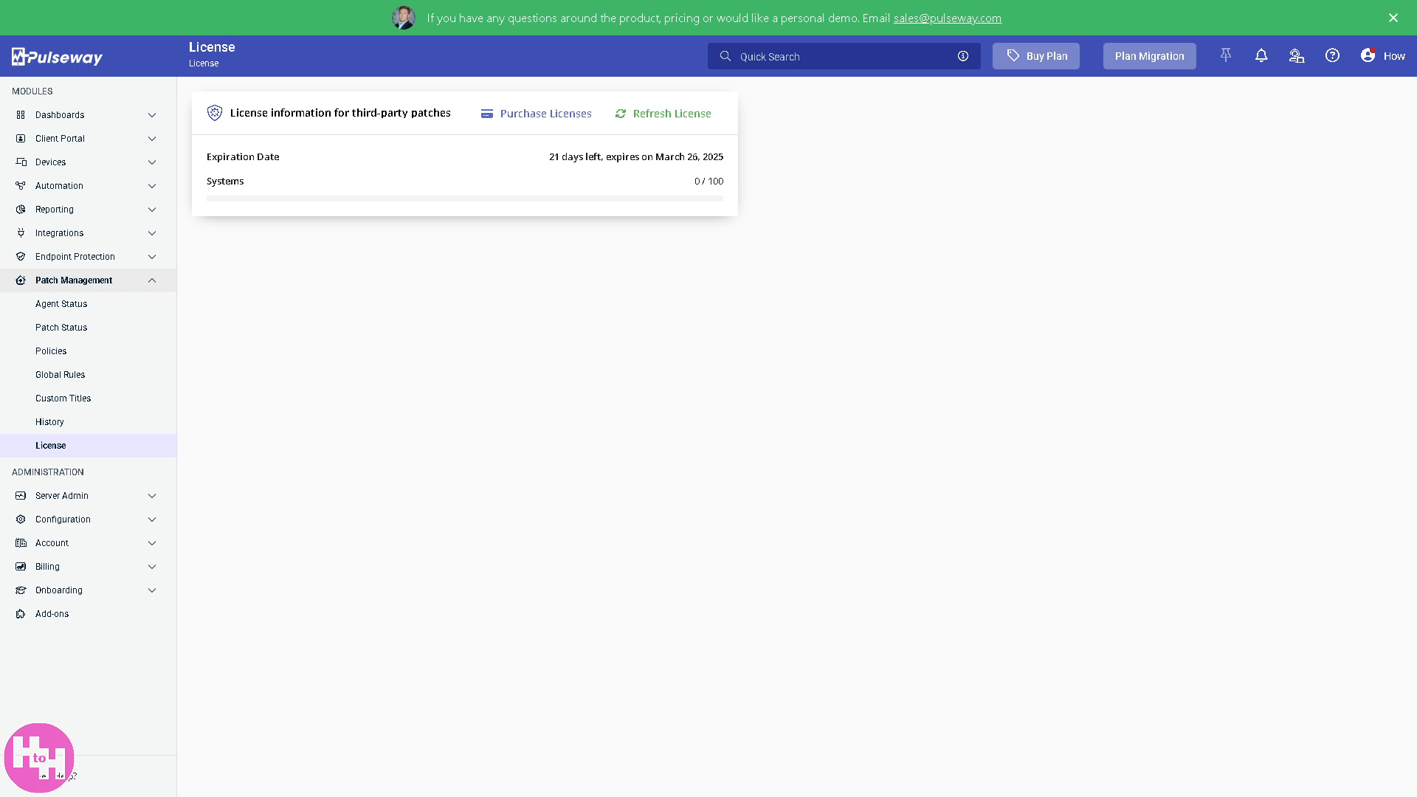
- Review the plan details, product rates, and order summary for buying a plan, then return to the Device List
{"action": "left_click", "coordinate": [1043, 58]}
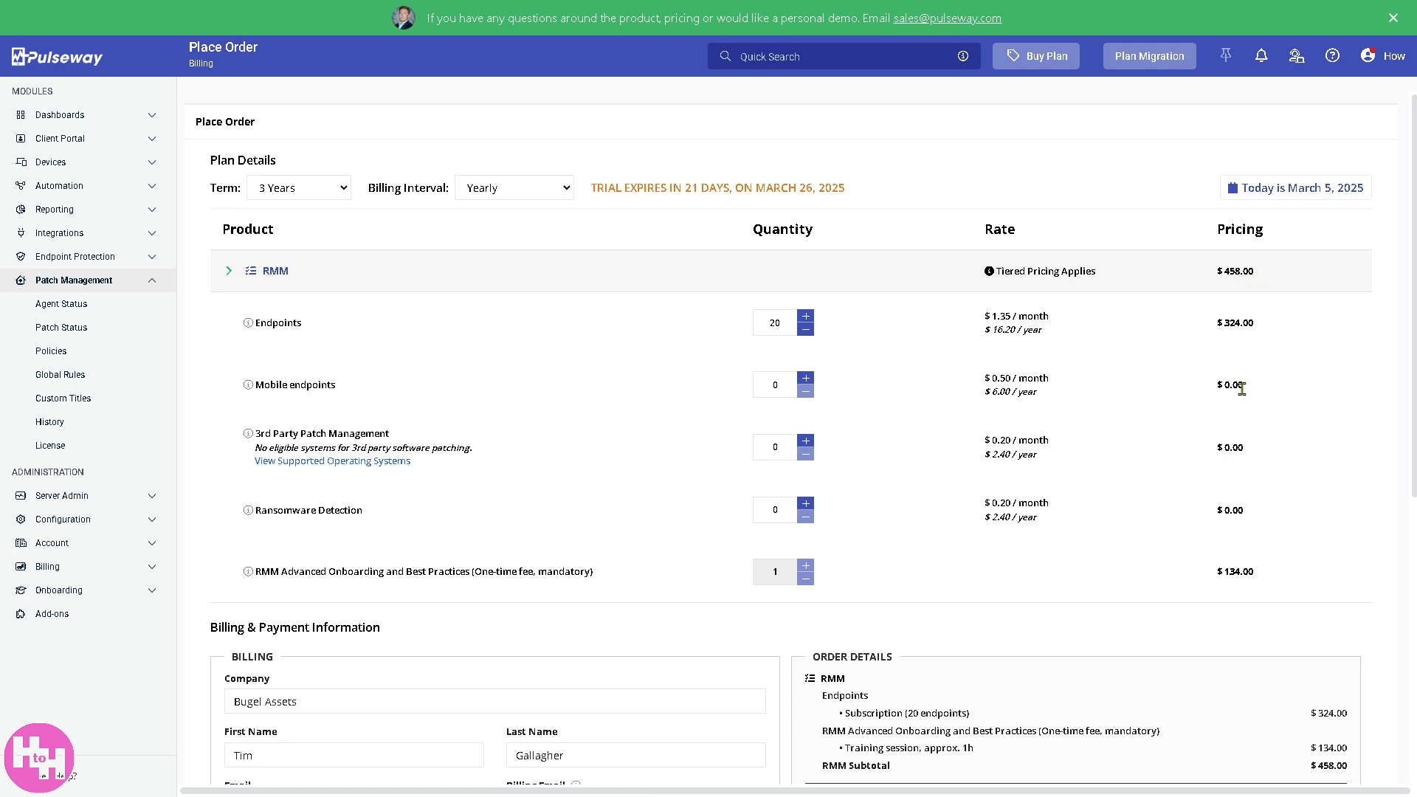
{"action": "scroll", "coordinate": [1036, 471], "scroll_direction": "down", "scroll_amount": 1}
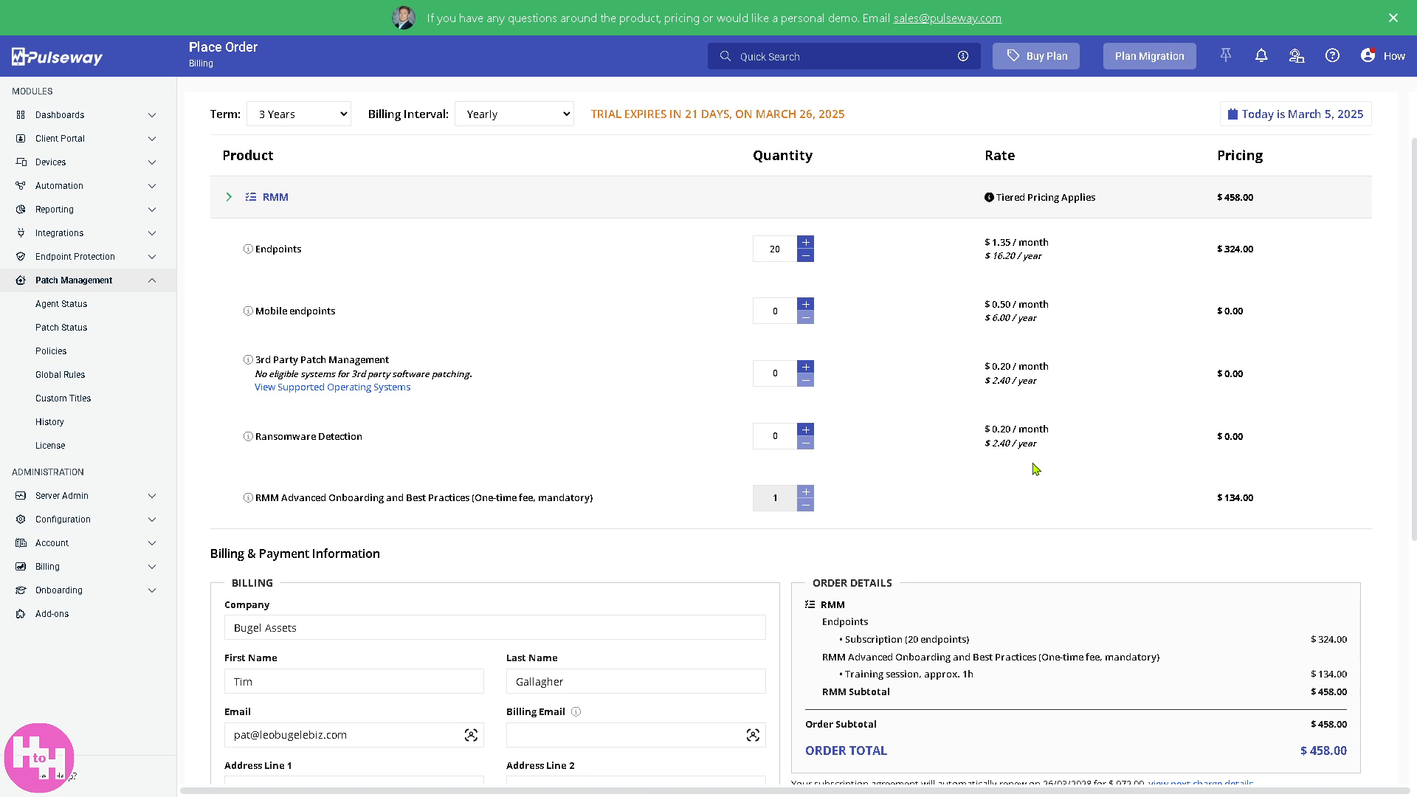
{"action": "scroll", "coordinate": [1035, 466], "scroll_direction": "up", "scroll_amount": 1}
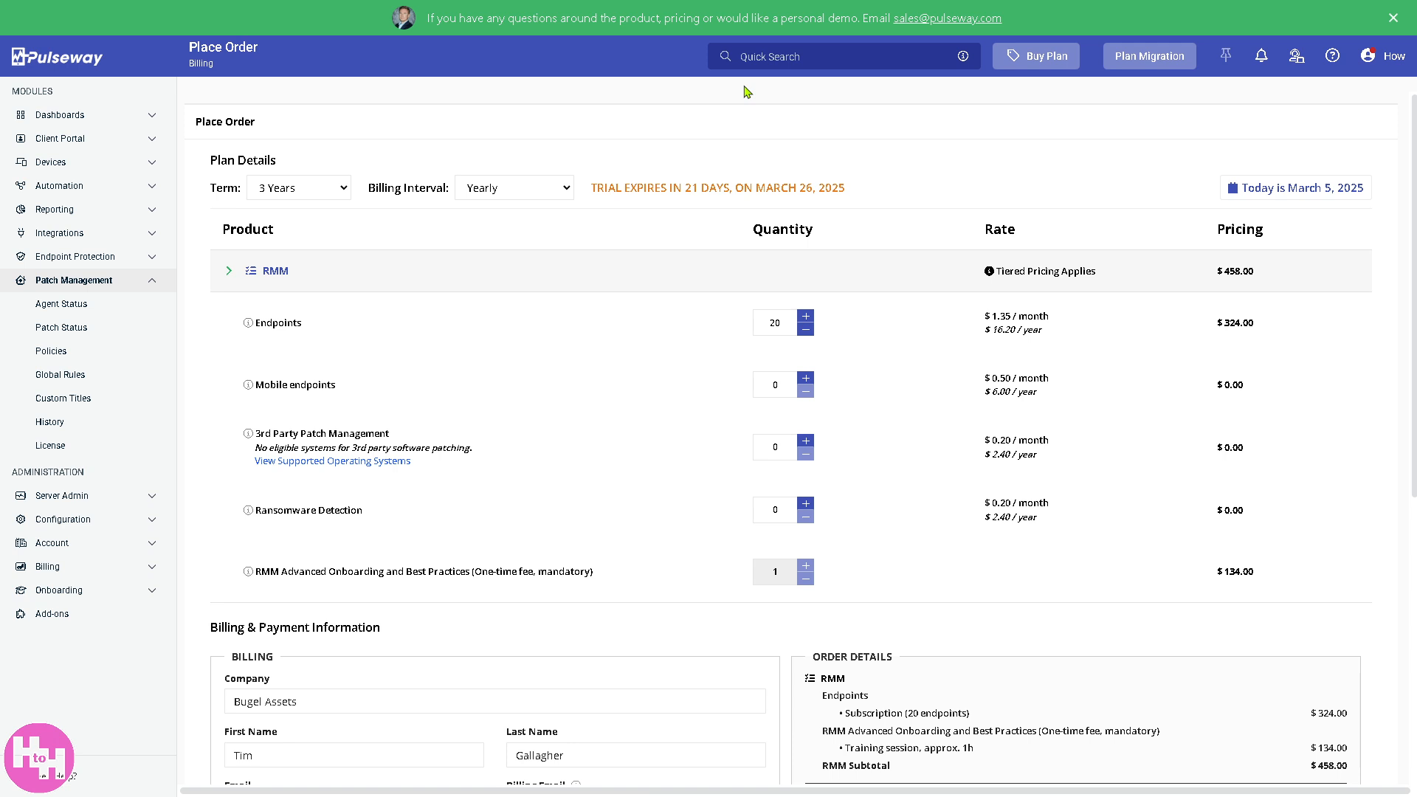
{"action": "left_click", "coordinate": [74, 66]}
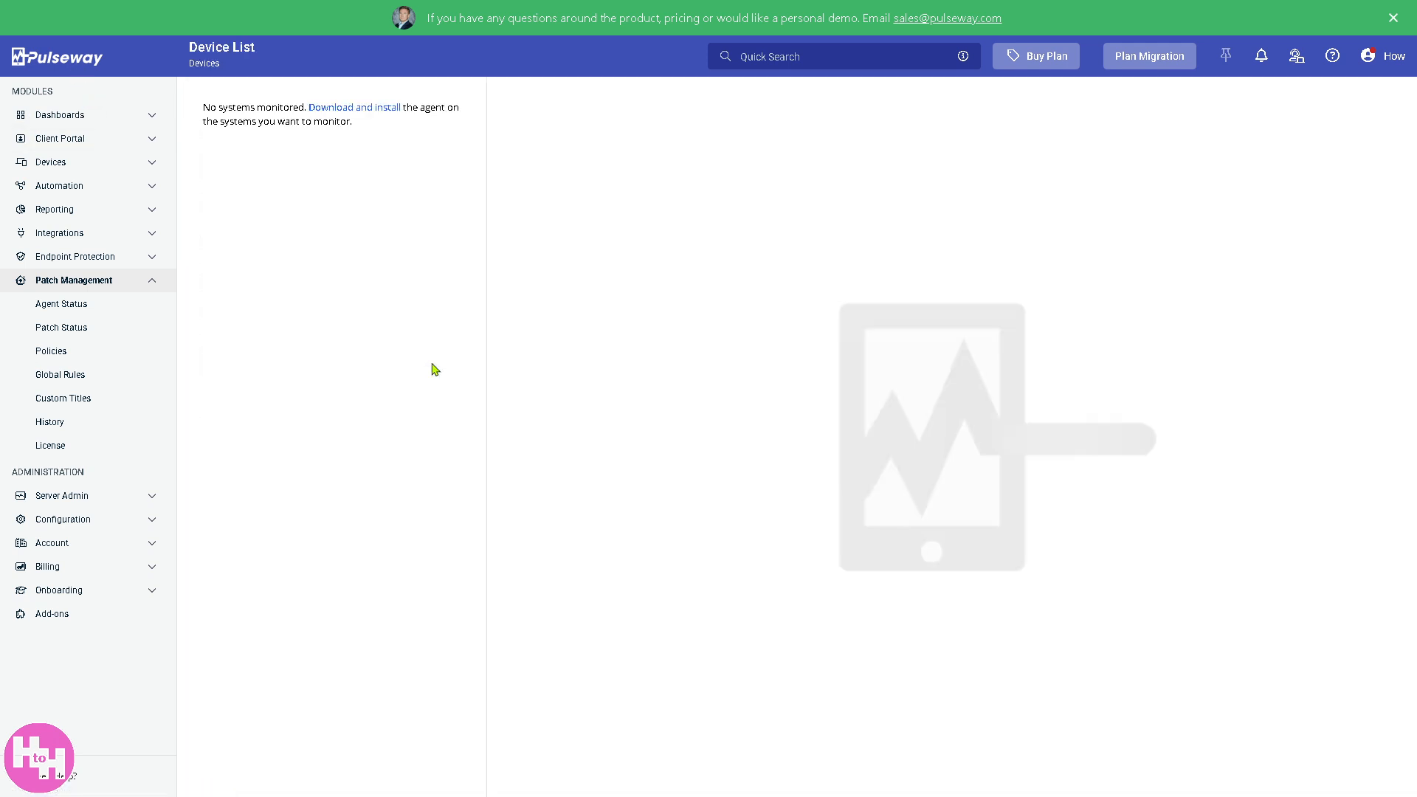